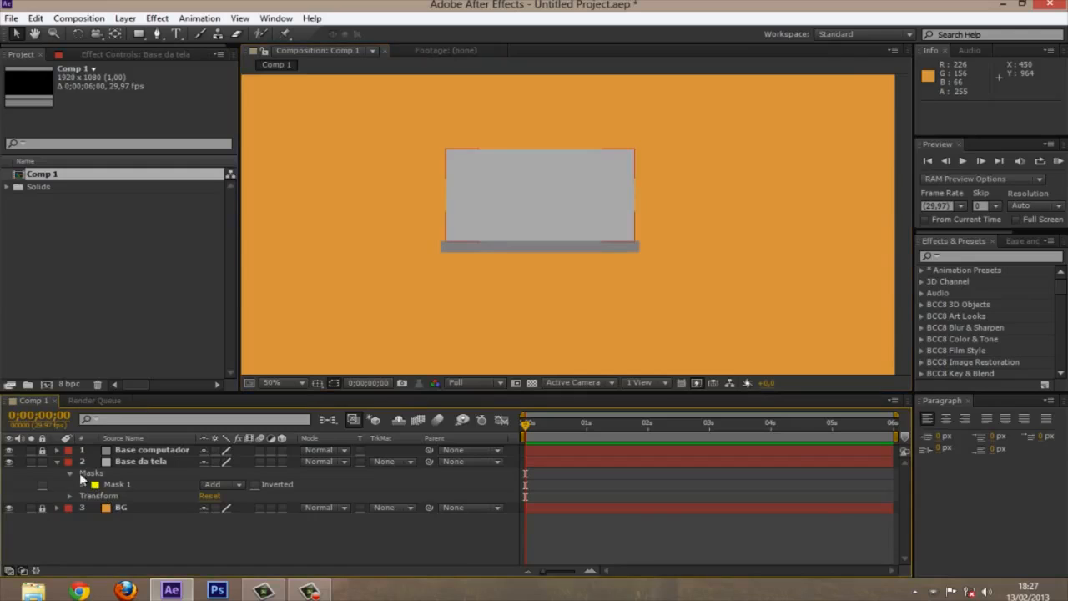
Step: Collapse the properties of the Base da tela layer and leave no layer selected
click(56, 460)
click(141, 461)
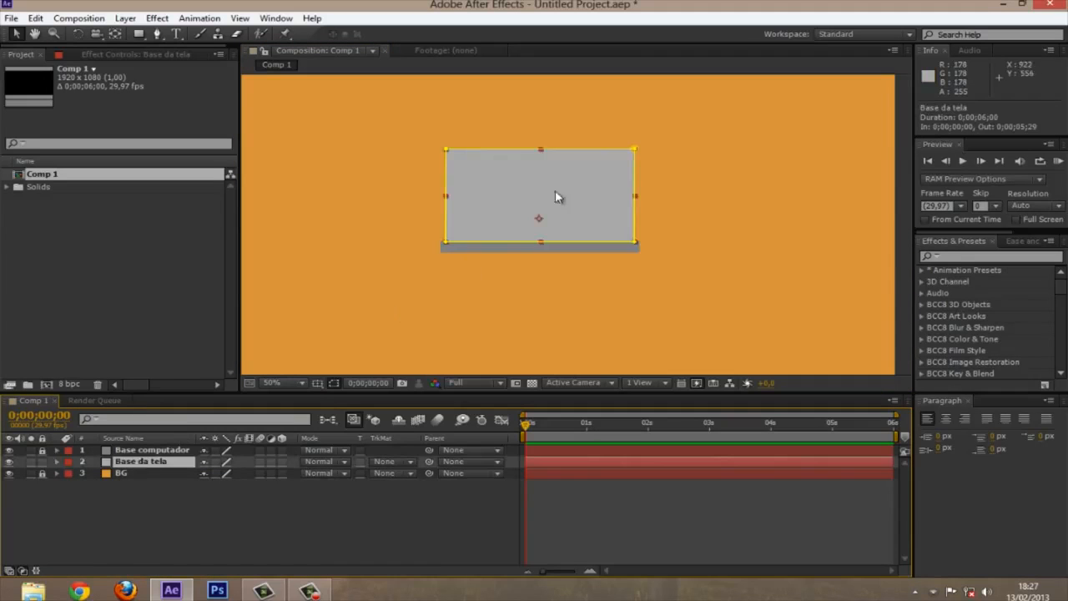
click(178, 492)
click(177, 462)
click(485, 285)
scroll(516, 276, down, 1)
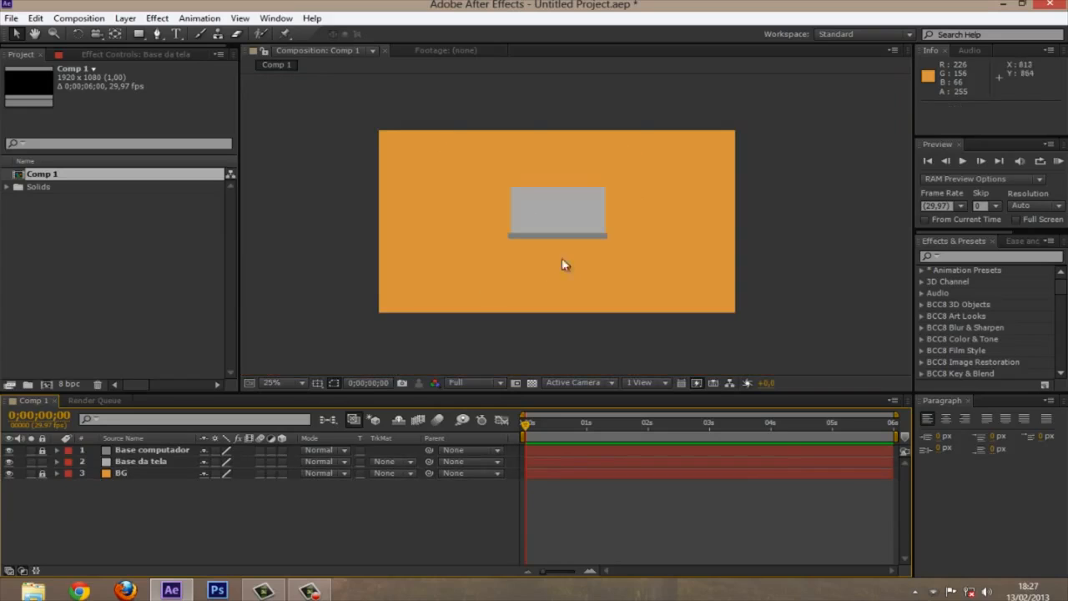
scroll(693, 250, up, 1)
scroll(483, 154, down, 1)
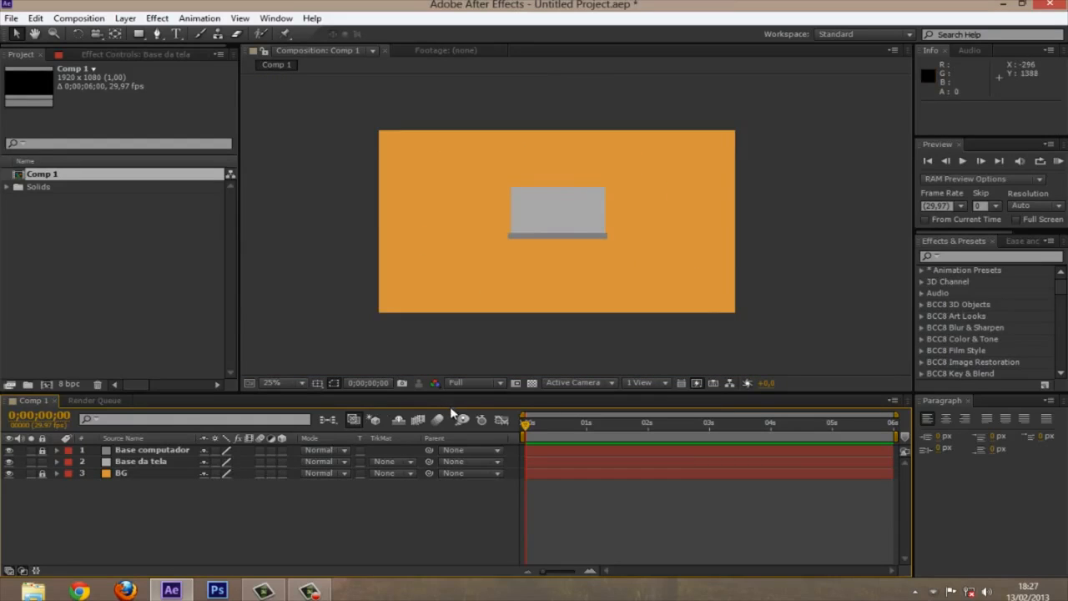
Step: Create a 1920 × 1080 px solid layer named Visor in light gray E0E0E0
key(ctrl+y)
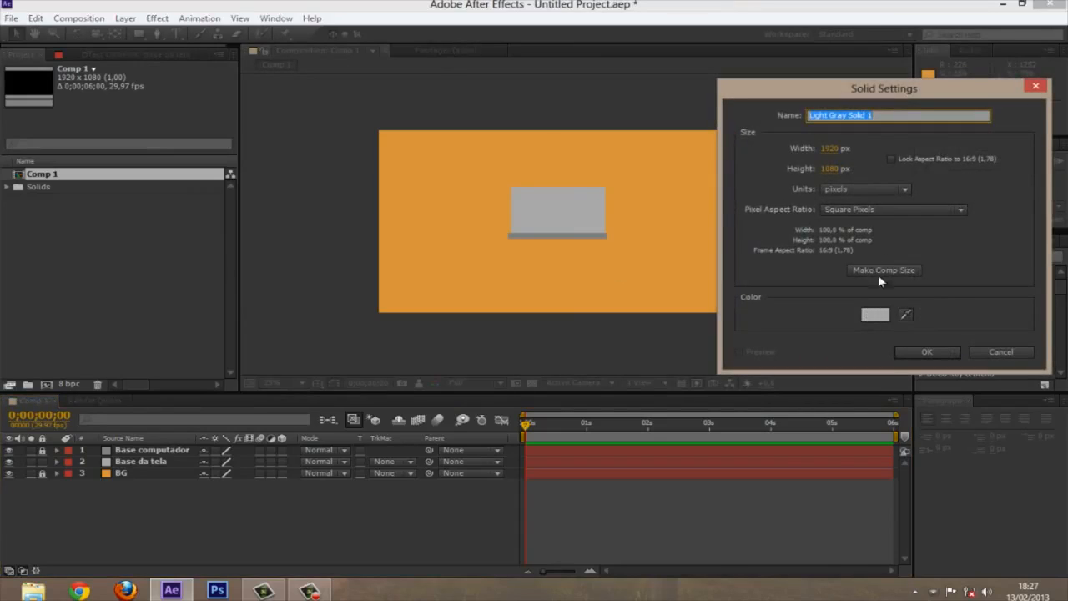
text(Visor)
click(876, 314)
drag(184, 145, 185, 119)
click(484, 102)
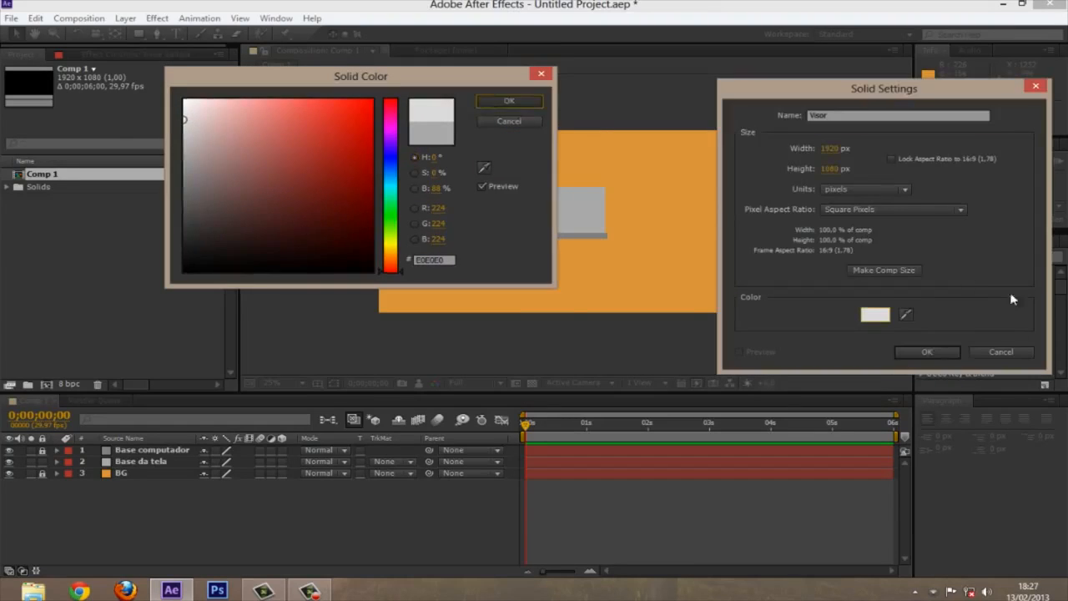
click(935, 354)
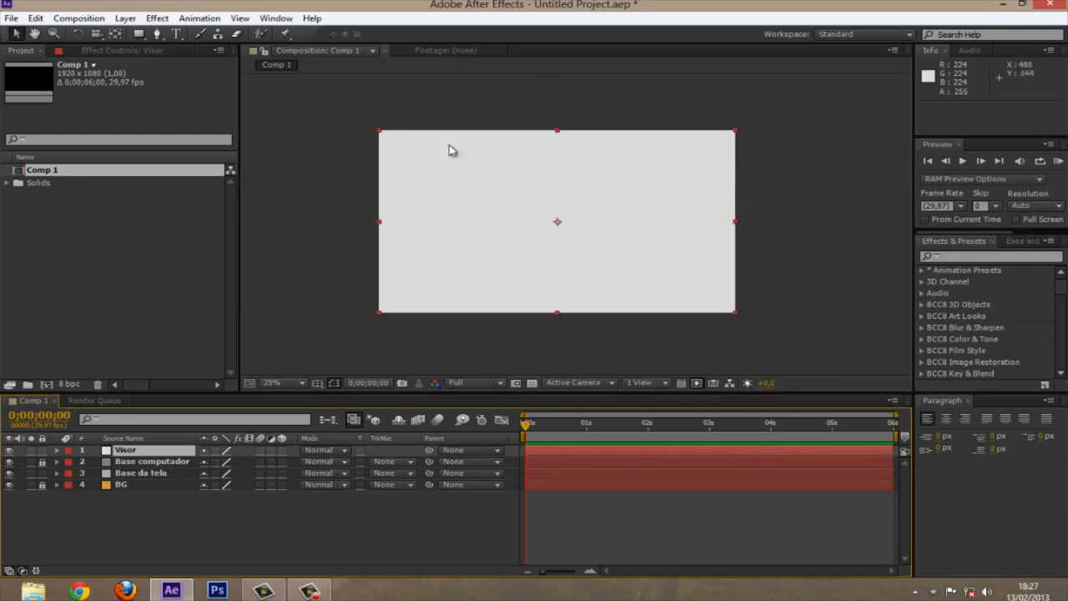
Step: Temporarily make Visor an adjustment layer while masking it with a rectangle about 482 × 271 px, inset from the screen base's top and side edges
click(270, 451)
scroll(592, 209, up, 1)
click(141, 33)
scroll(427, 172, up, 1)
scroll(438, 172, down, 1)
drag(443, 172, 364, 175)
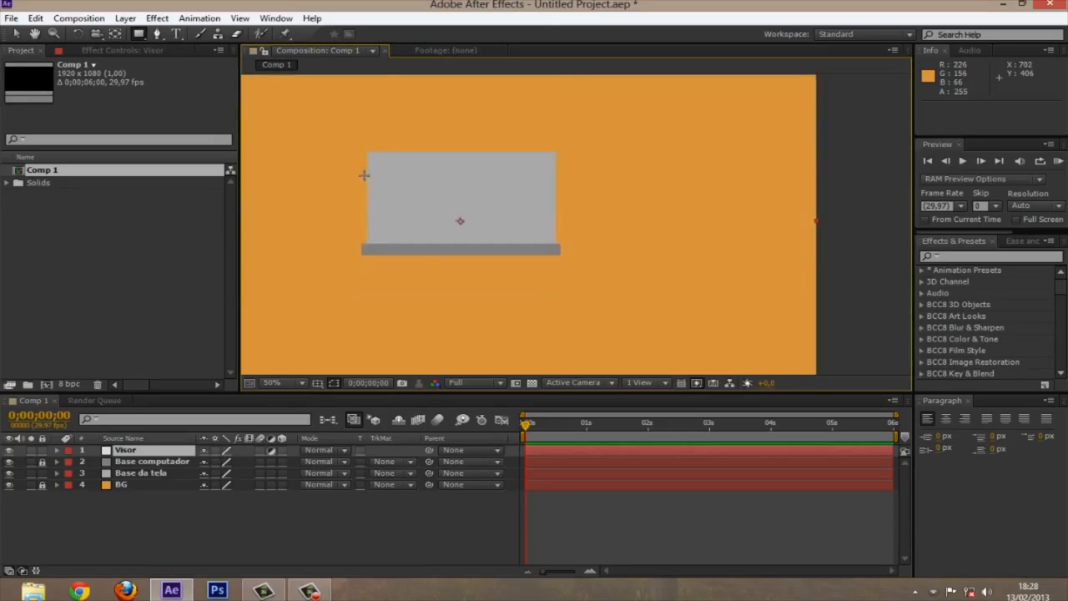
scroll(364, 175, up, 1)
scroll(591, 208, up, 1)
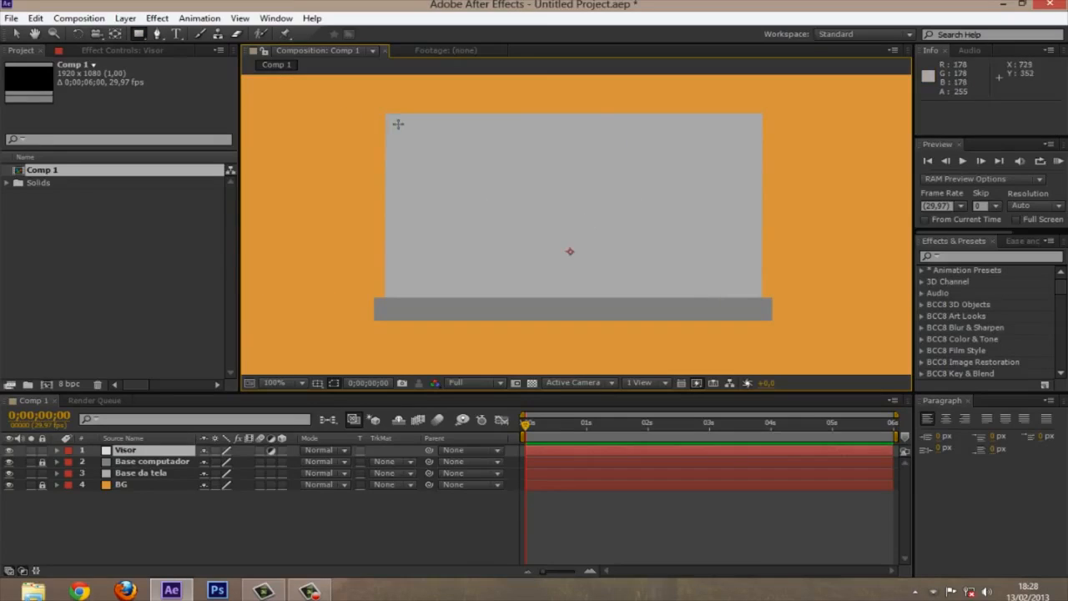
drag(395, 122, 752, 306)
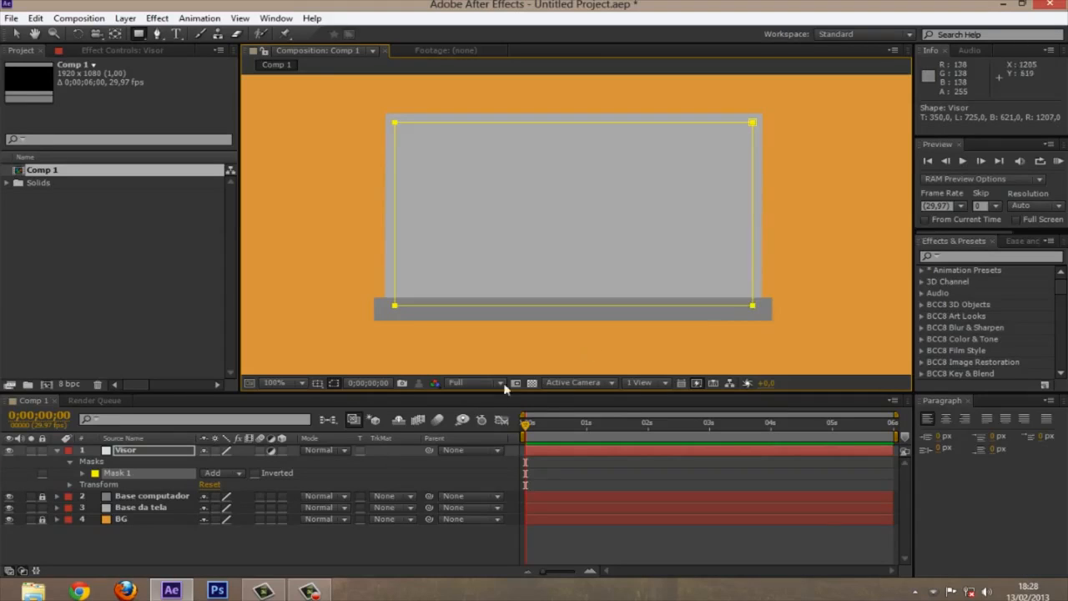
click(272, 450)
click(256, 534)
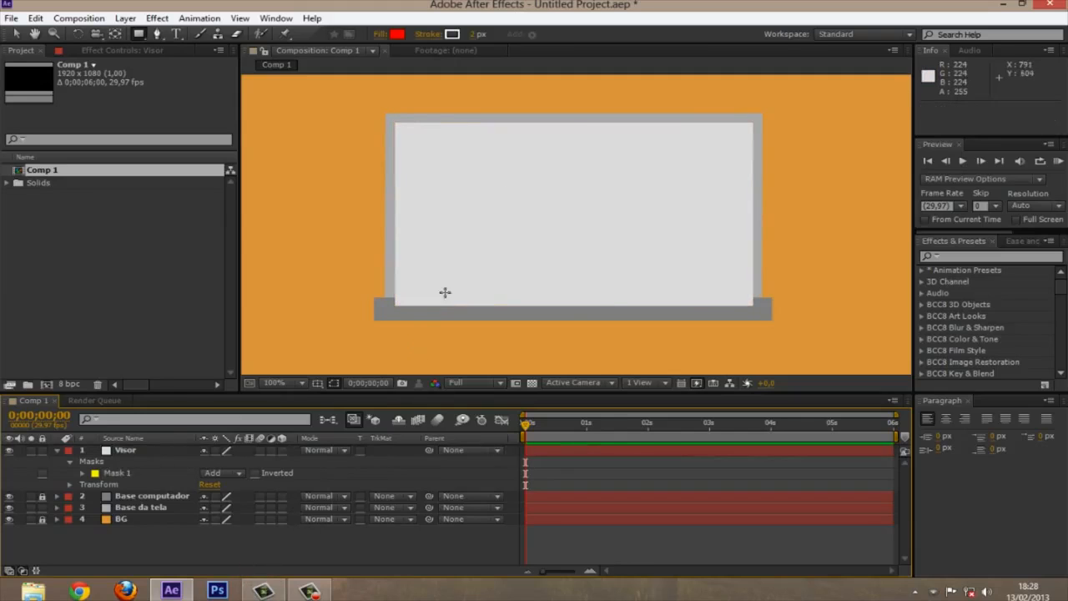
Step: Move the Visor layer directly below Base computador in the layer stack and collapse its properties
drag(120, 450, 129, 499)
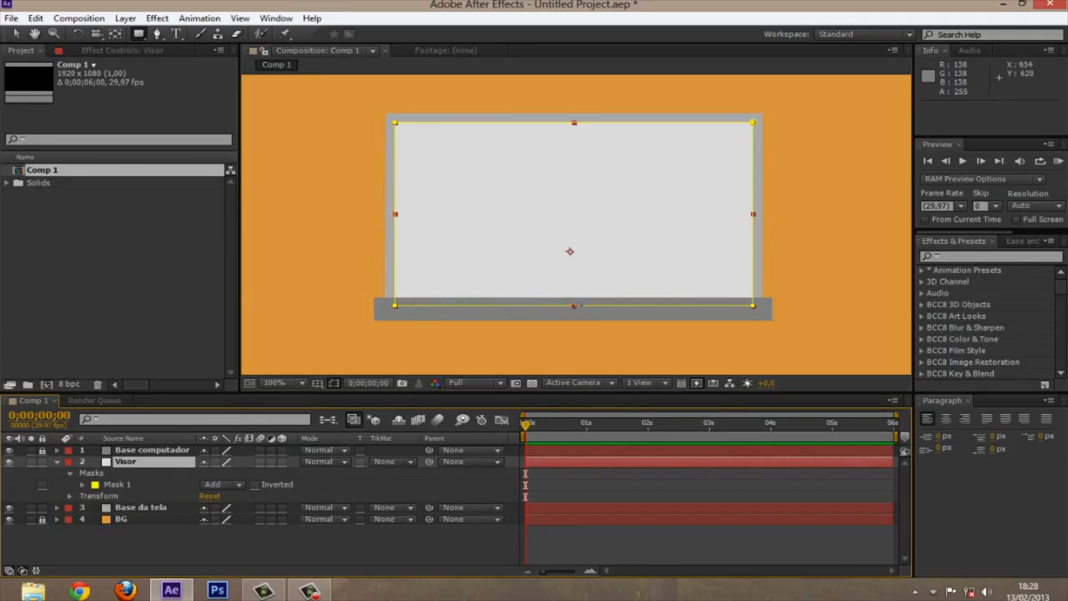
click(338, 556)
key(comma)
key(comma)
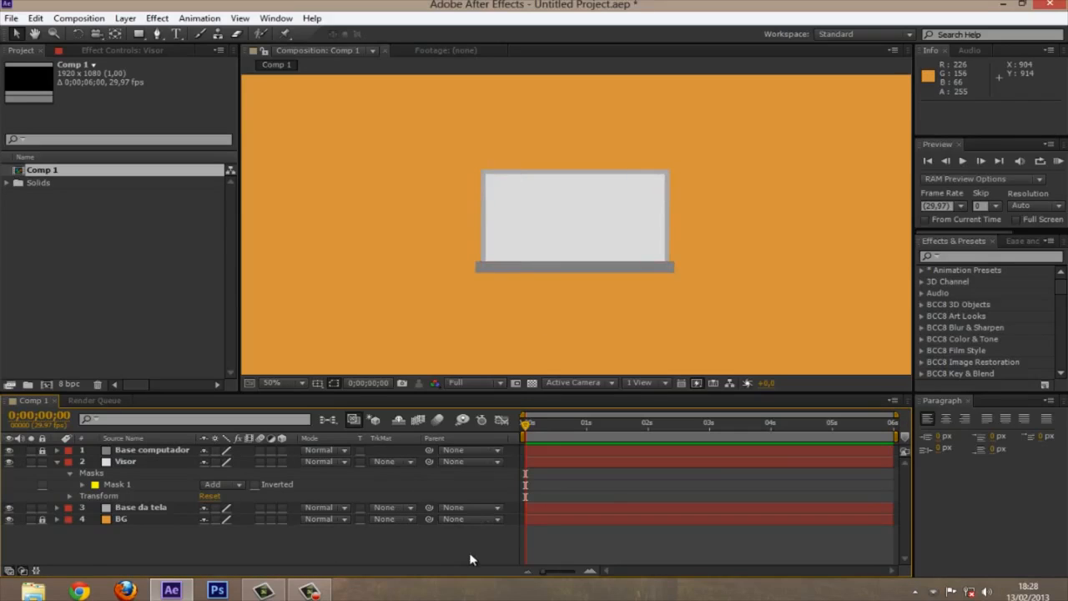
click(47, 461)
click(56, 462)
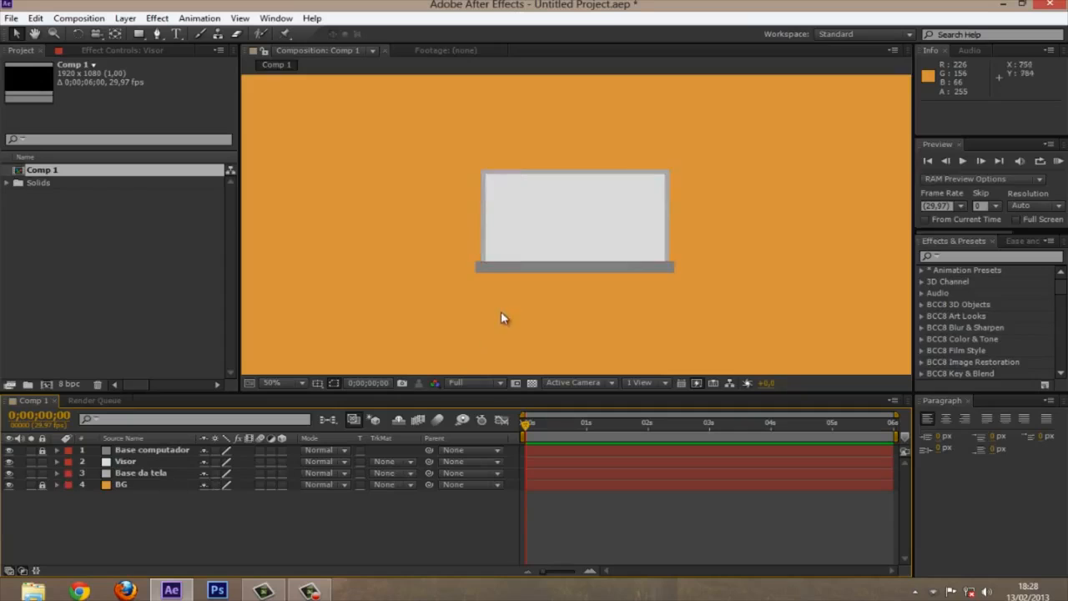
key(comma)
key(period)
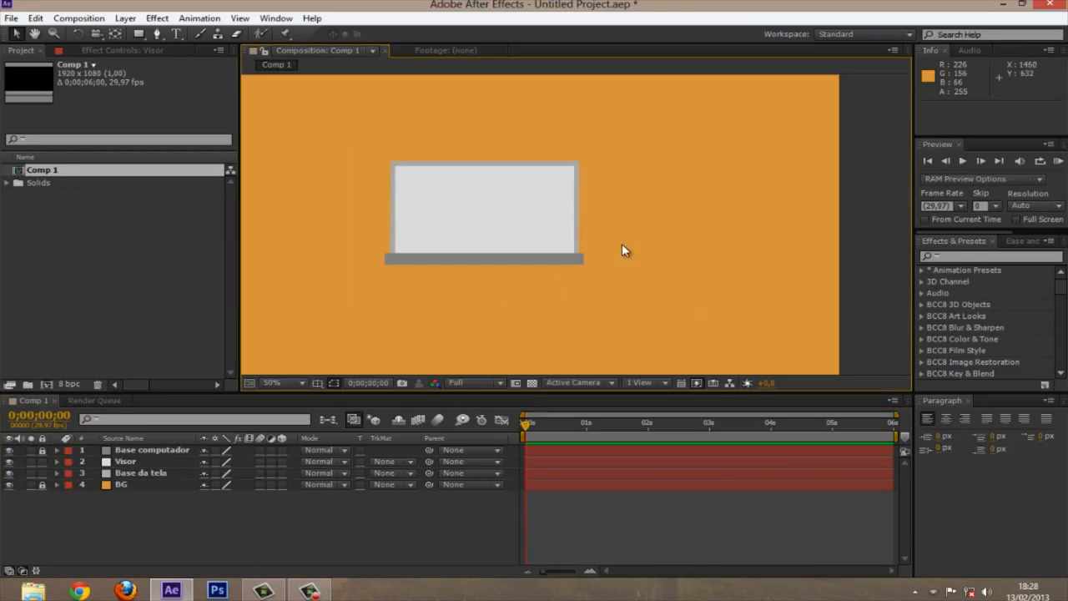
key(comma)
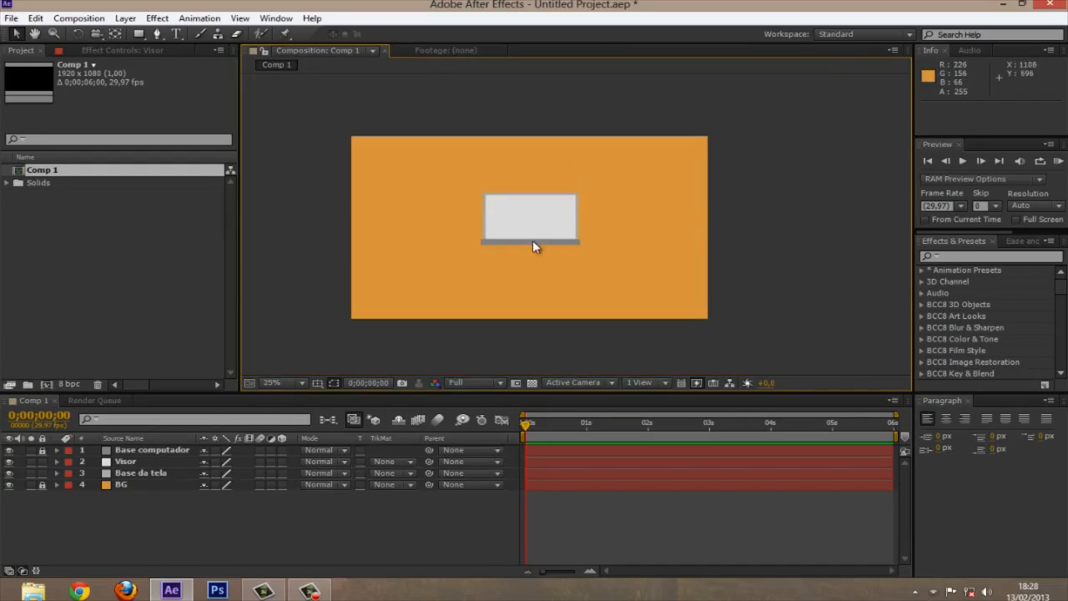
key(period)
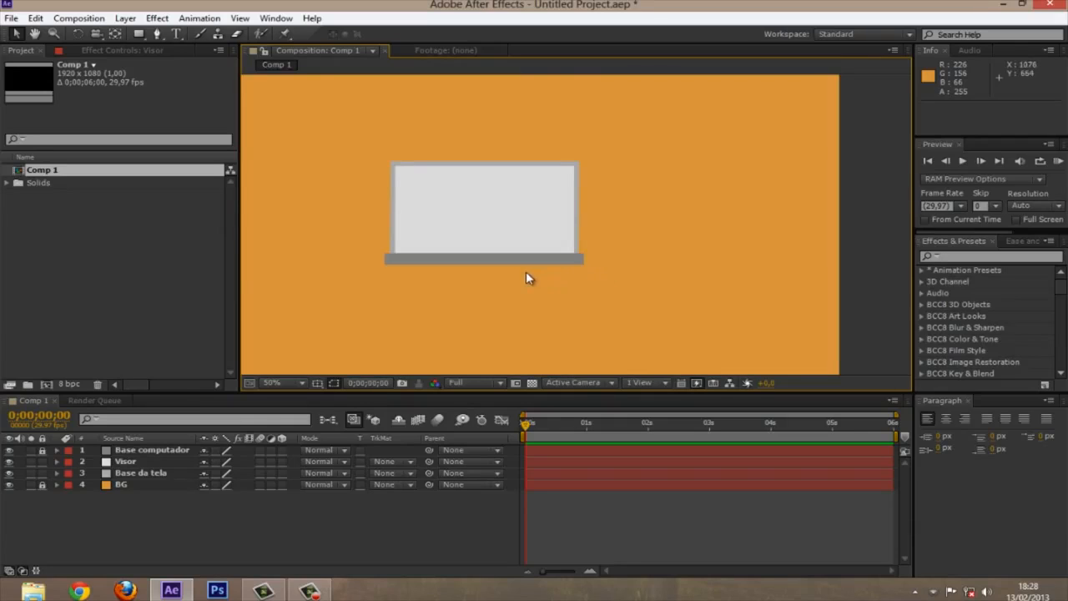
key(period)
drag(471, 286, 668, 291)
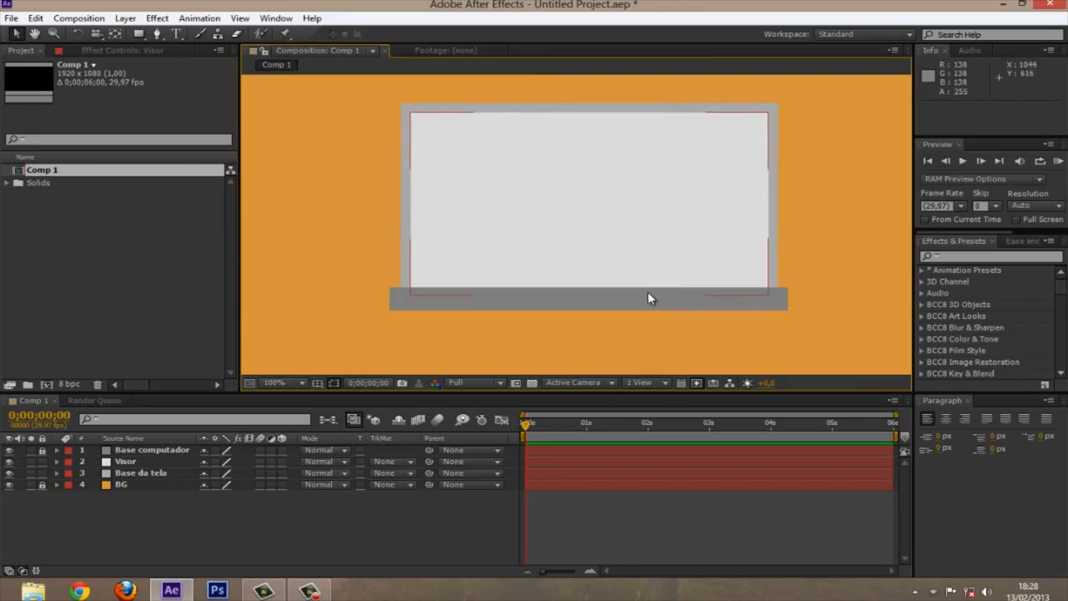
key(comma)
key(comma)
click(407, 527)
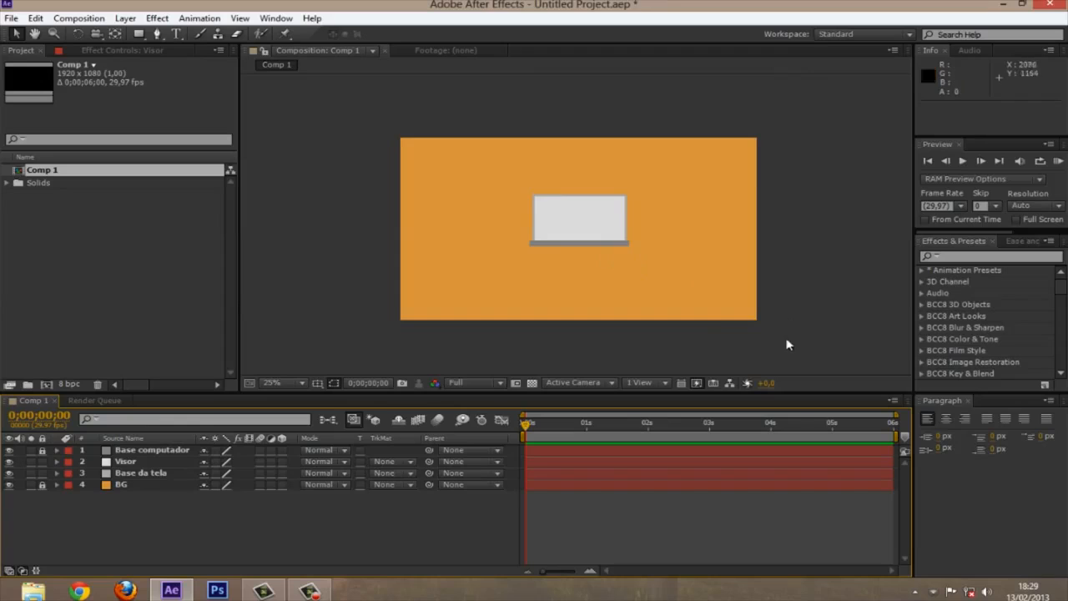
key(slash)
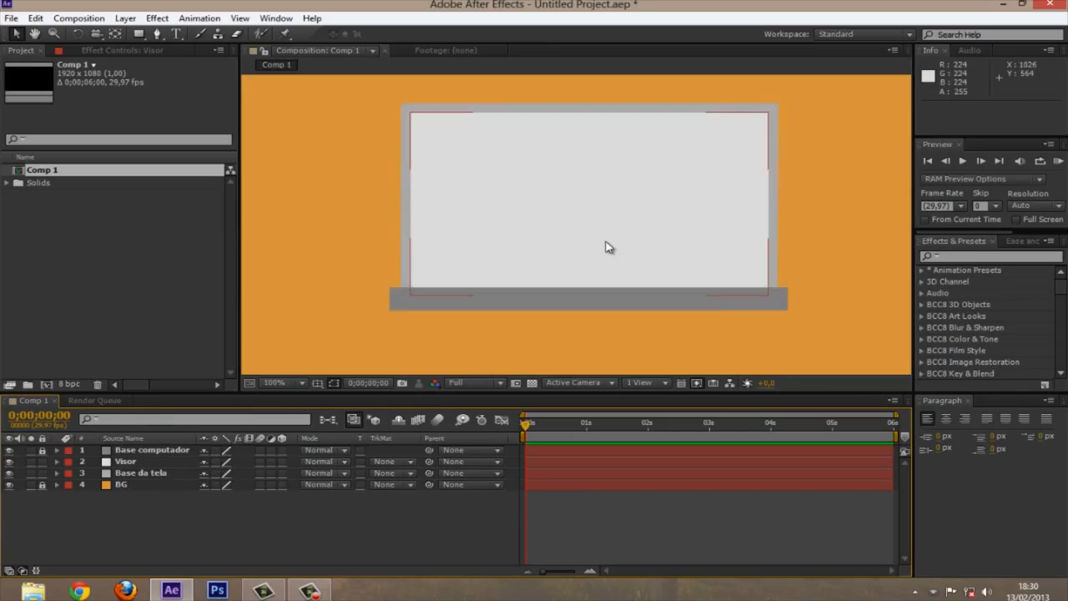
scroll(615, 201, down, 2)
scroll(613, 229, up, 1)
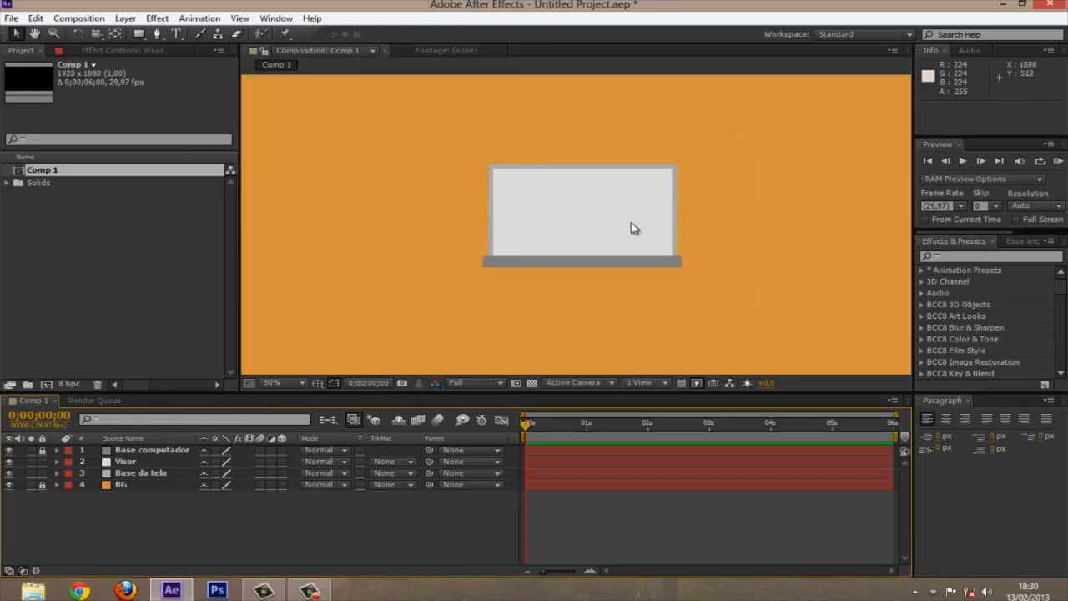
Step: Unlock the Base computador layer and select it
click(134, 472)
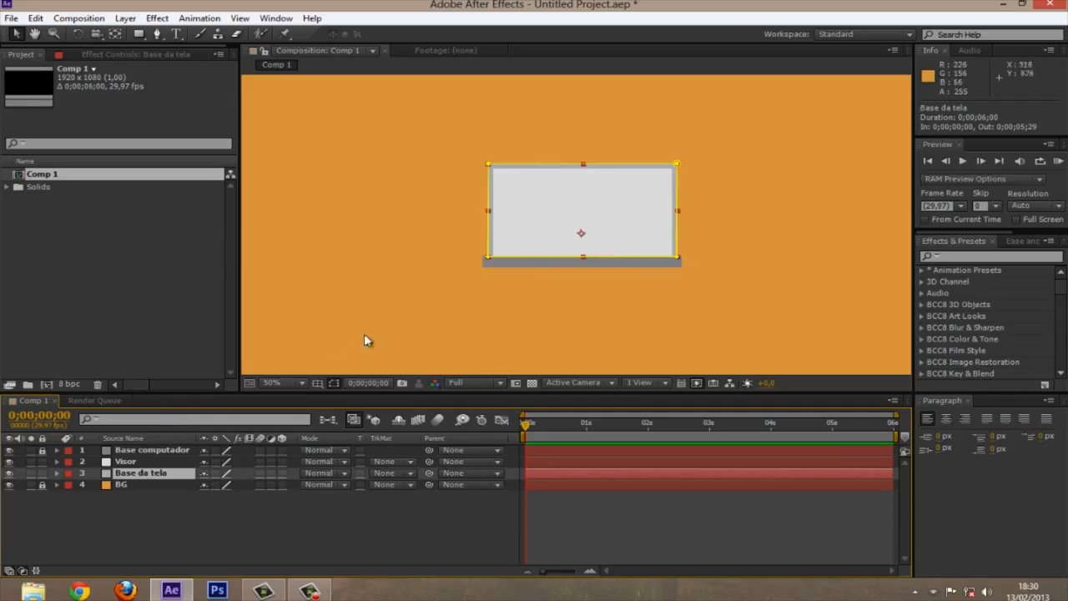
click(42, 450)
click(138, 450)
scroll(607, 248, down, 2)
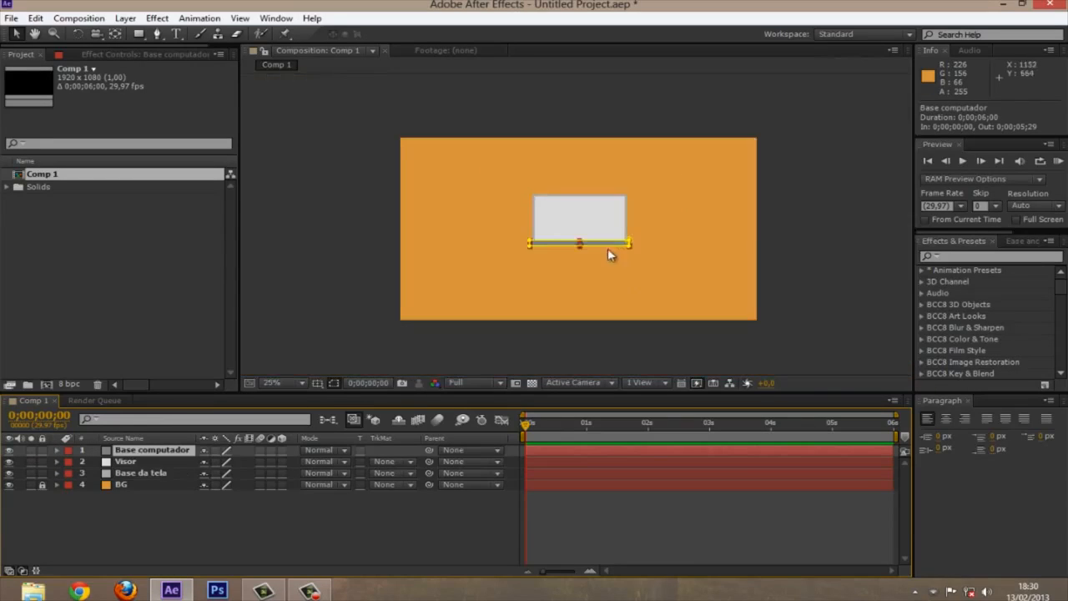
scroll(563, 292, up, 3)
scroll(446, 295, down, 3)
scroll(634, 250, up, 1)
scroll(697, 239, down, 1)
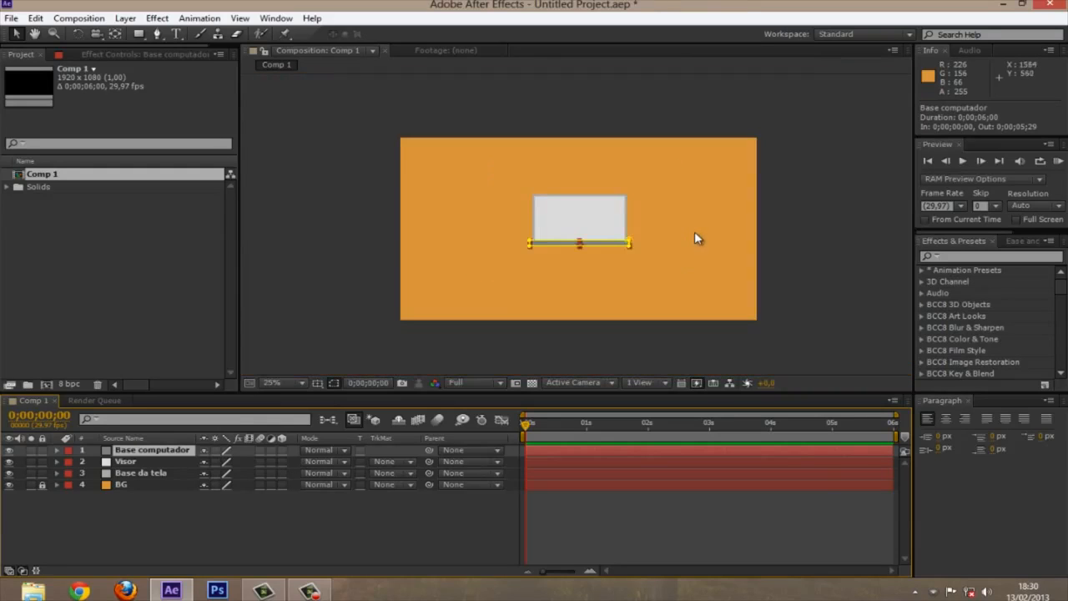
click(191, 475)
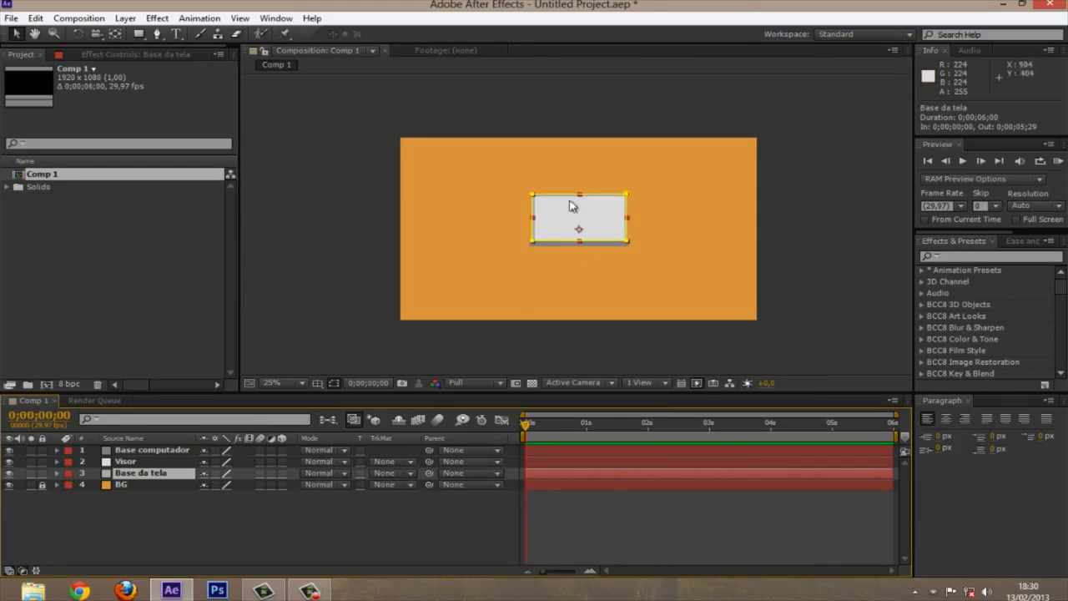
scroll(623, 231, up, 2)
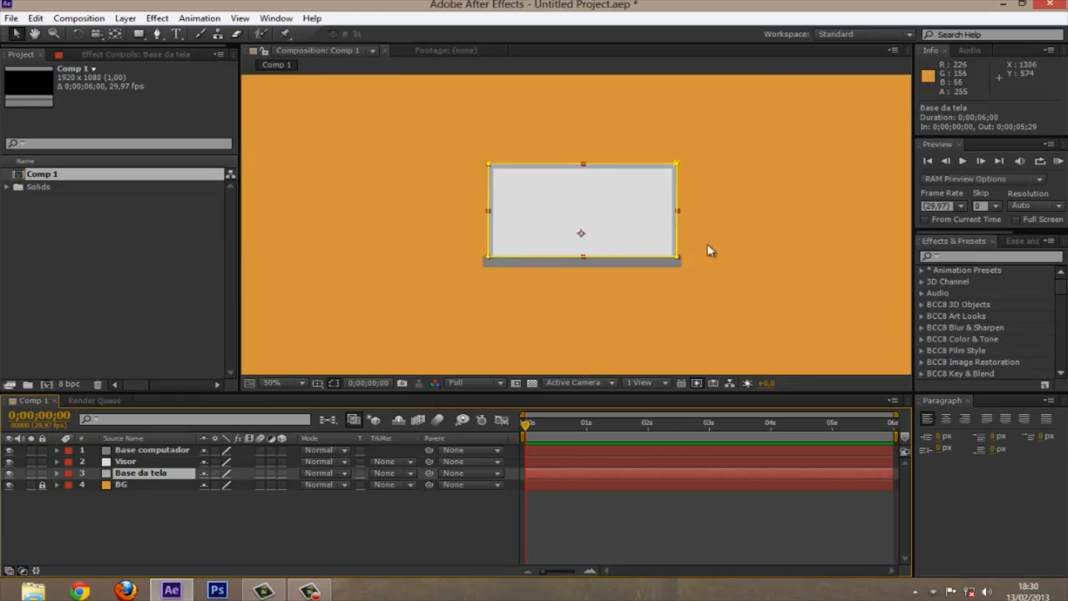
scroll(706, 248, up, 2)
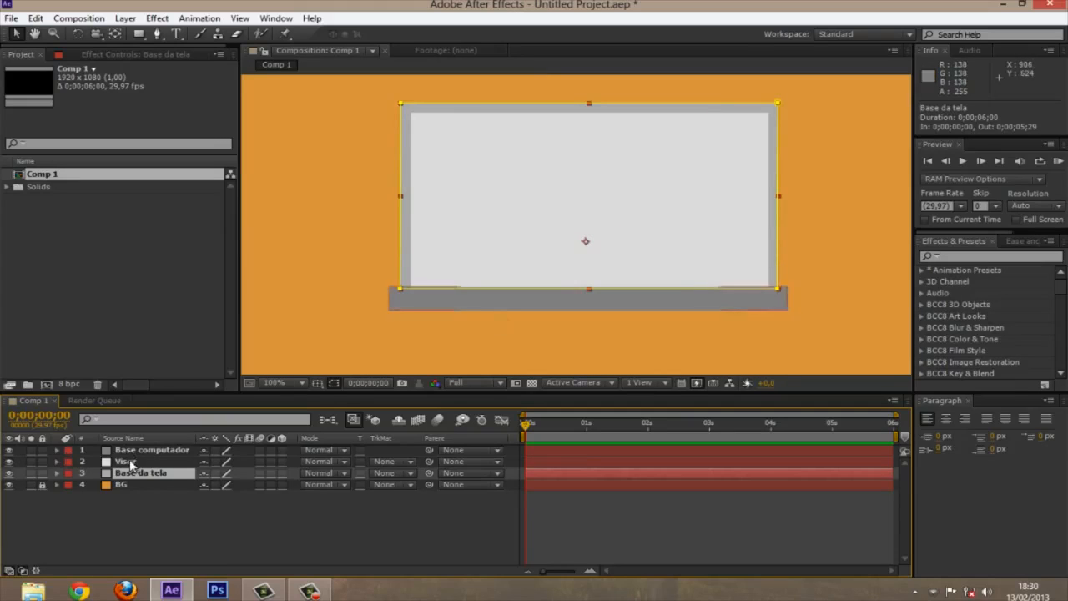
scroll(728, 227, down, 2)
scroll(589, 225, down, 2)
scroll(596, 229, up, 2)
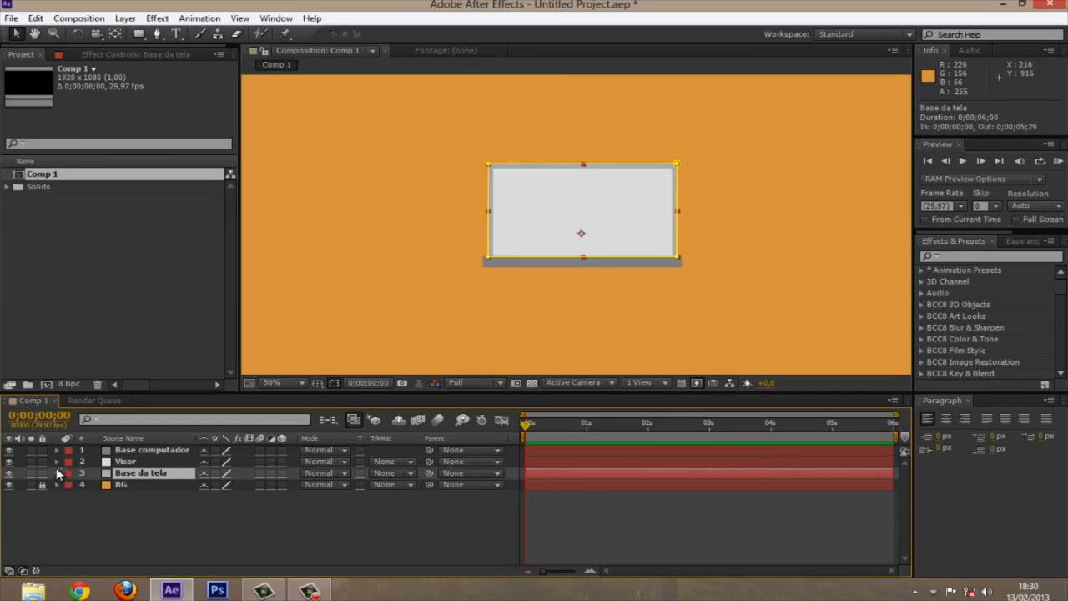
Step: Expand the mask and transform properties of the Base computador layer and scrub the timeline with Position selected
click(127, 450)
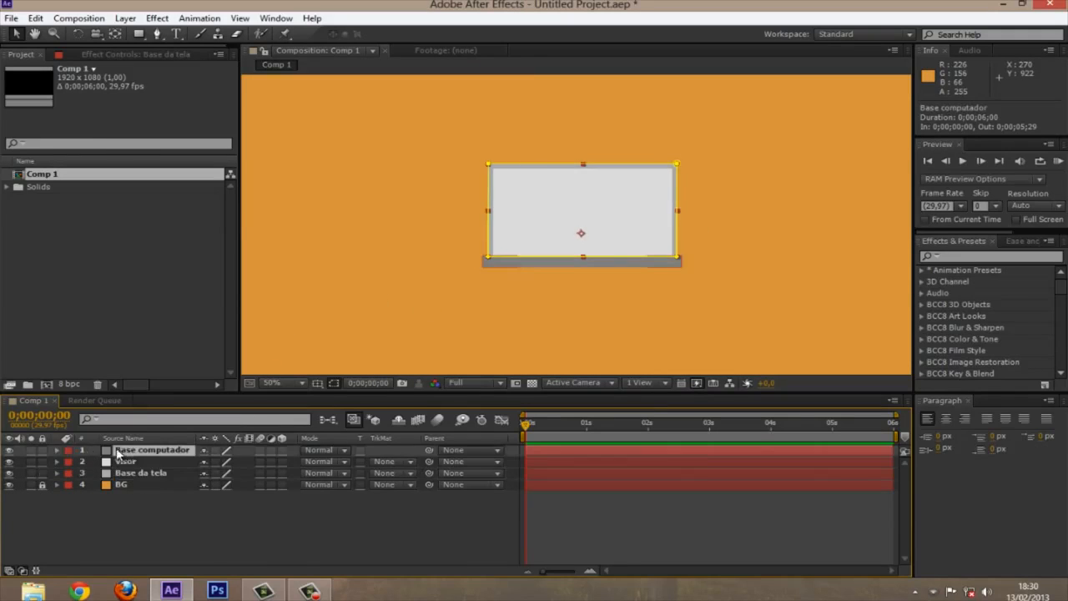
click(57, 450)
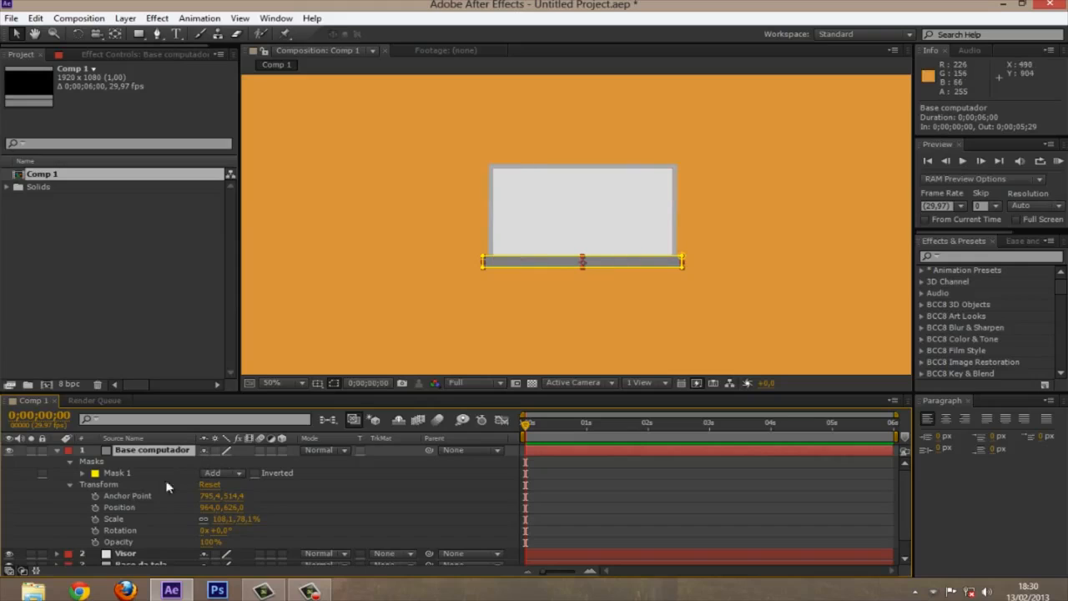
click(138, 506)
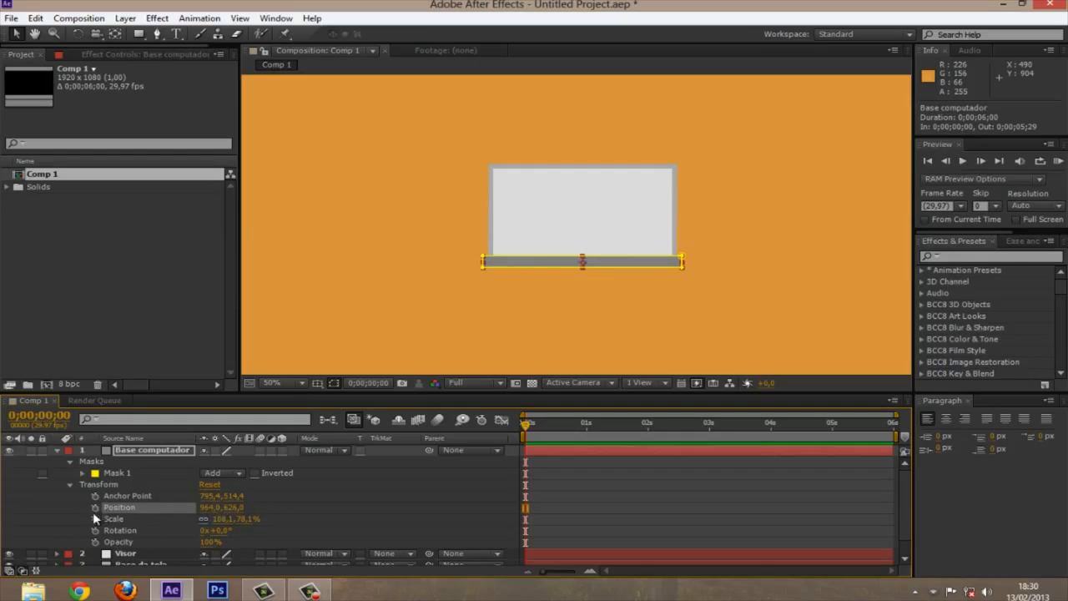
drag(552, 424, 632, 424)
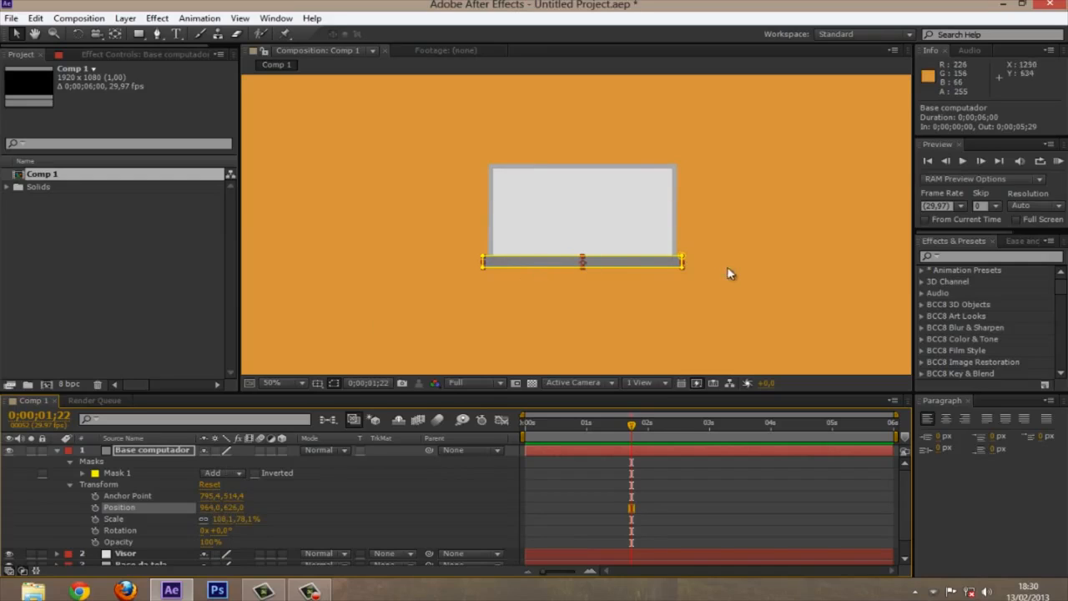
drag(612, 424, 529, 426)
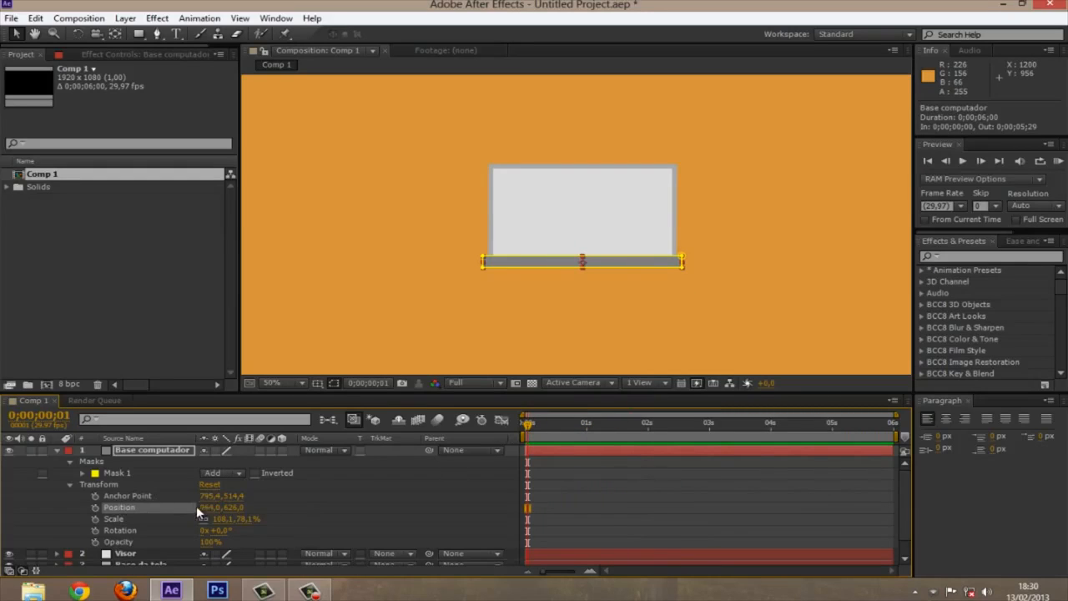
Step: Highlight the Base computador layer's Opacity, Rotation, Scale, Position and Anchor Point properties in turn, ending on Mask 1
click(142, 541)
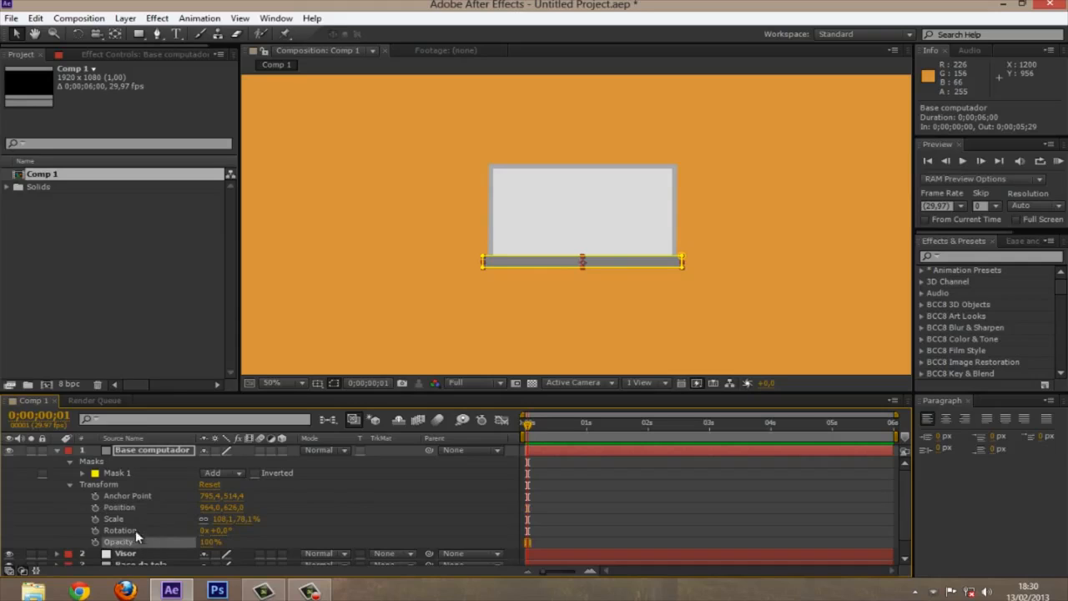
click(136, 529)
click(134, 515)
click(134, 506)
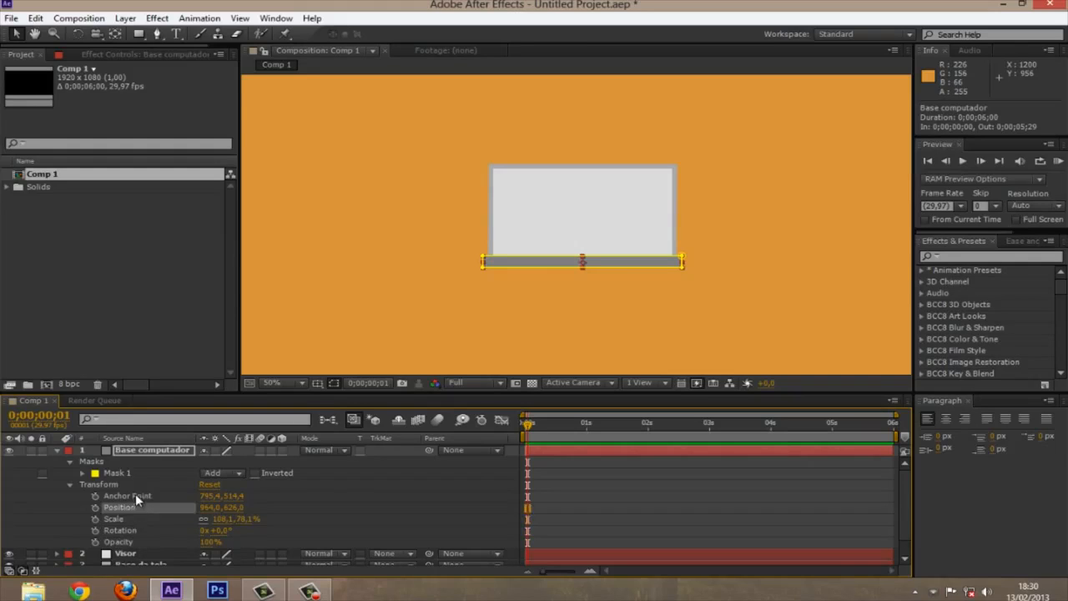
click(136, 495)
click(116, 473)
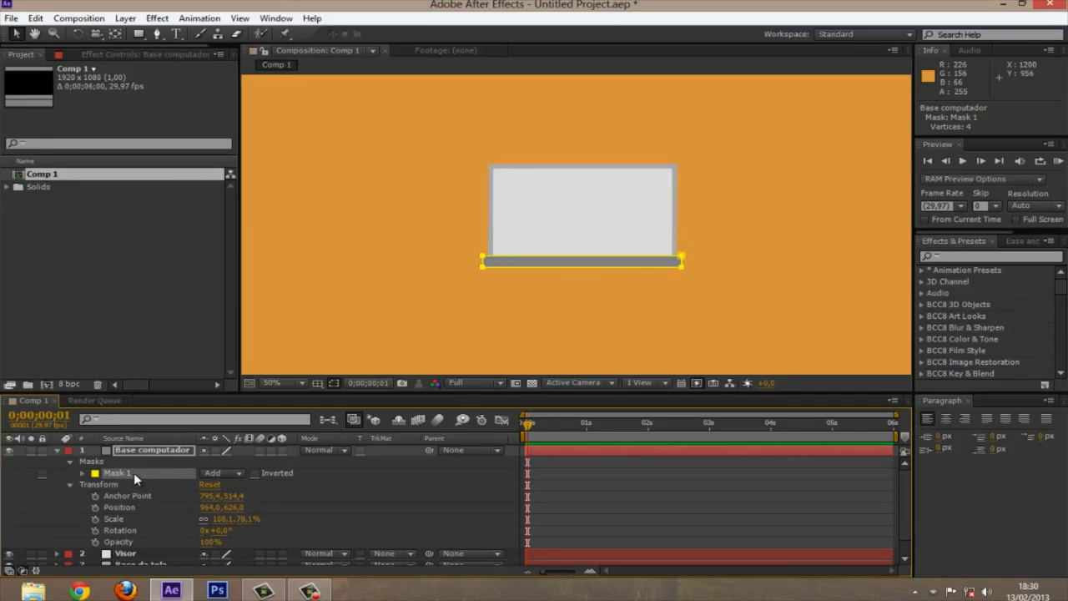
Step: Expand Mask 1 of the Base computador layer and select its Mask Path property
click(82, 473)
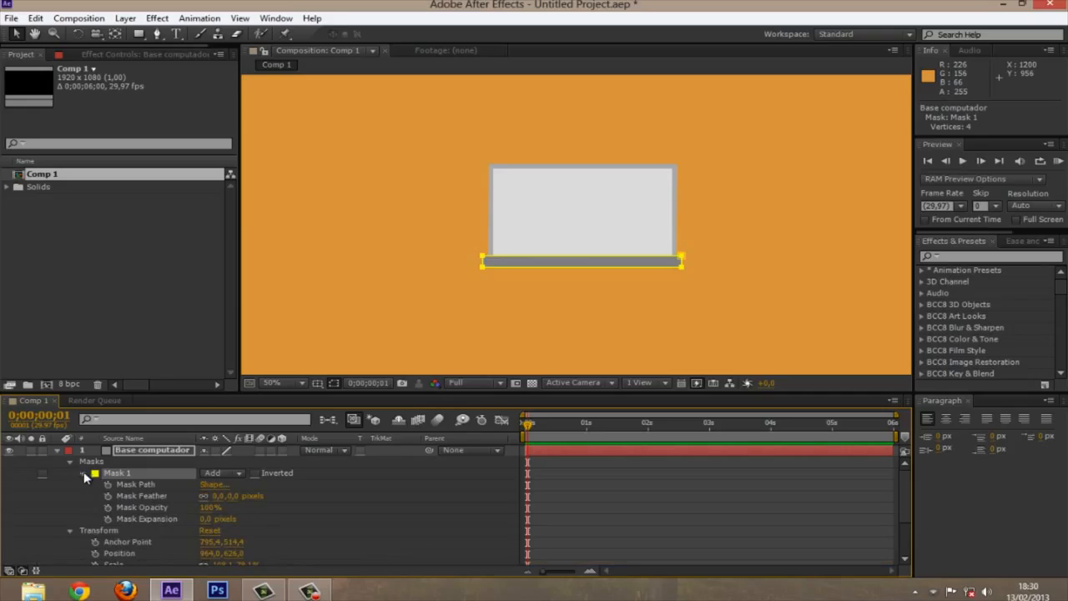
click(141, 484)
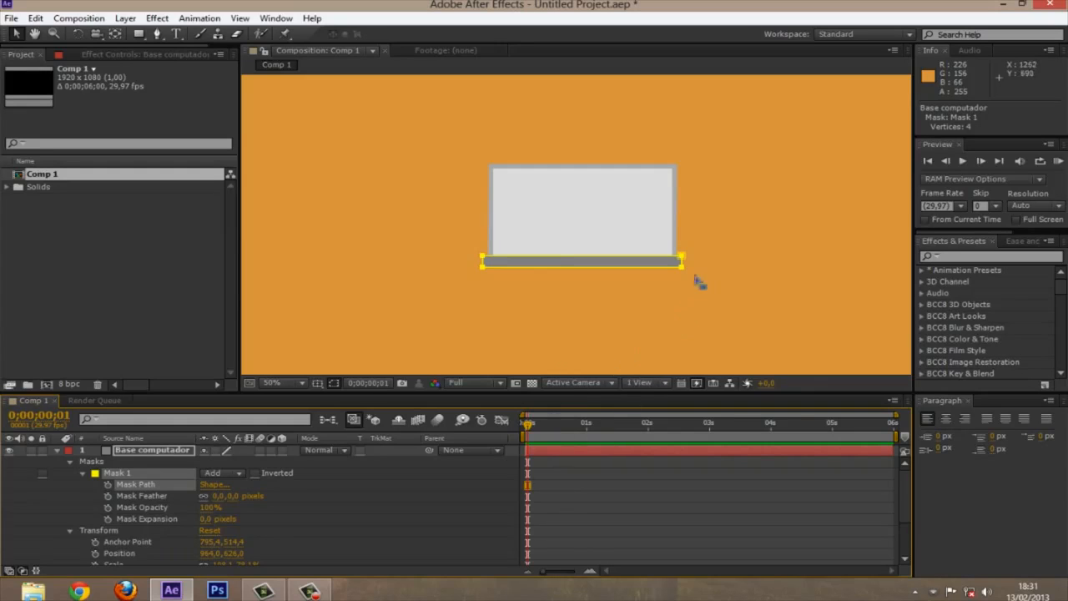
scroll(599, 295, up, 1)
drag(624, 339, 506, 240)
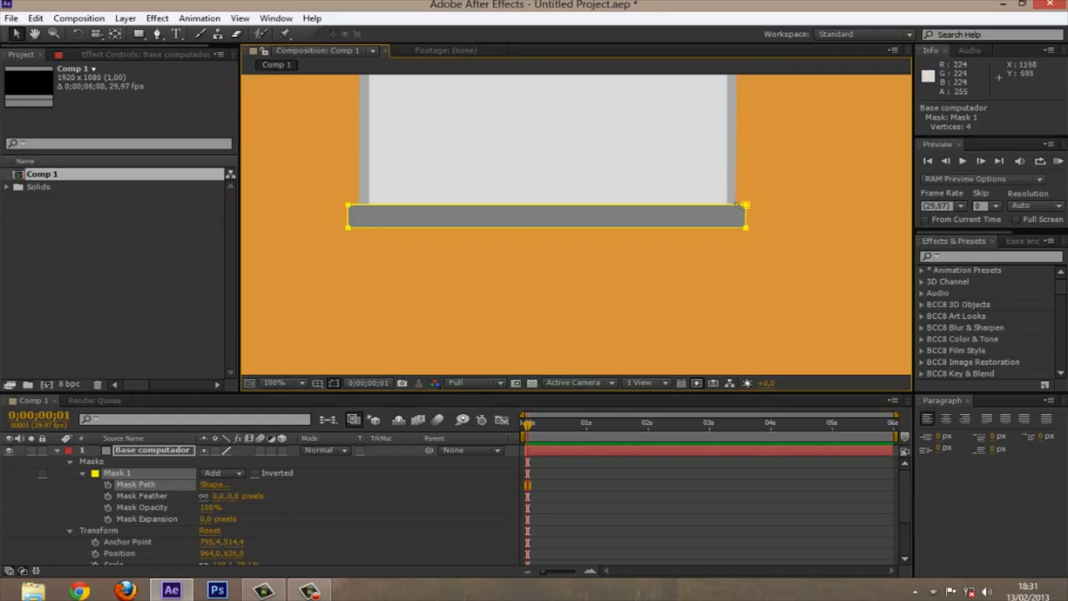
Step: Scrub the timeline between its start and about one second with Mask Path selected
mouse_move(530, 427)
mouse_down()
mouse_move(546, 428)
mouse_move(520, 429)
mouse_up()
click(585, 424)
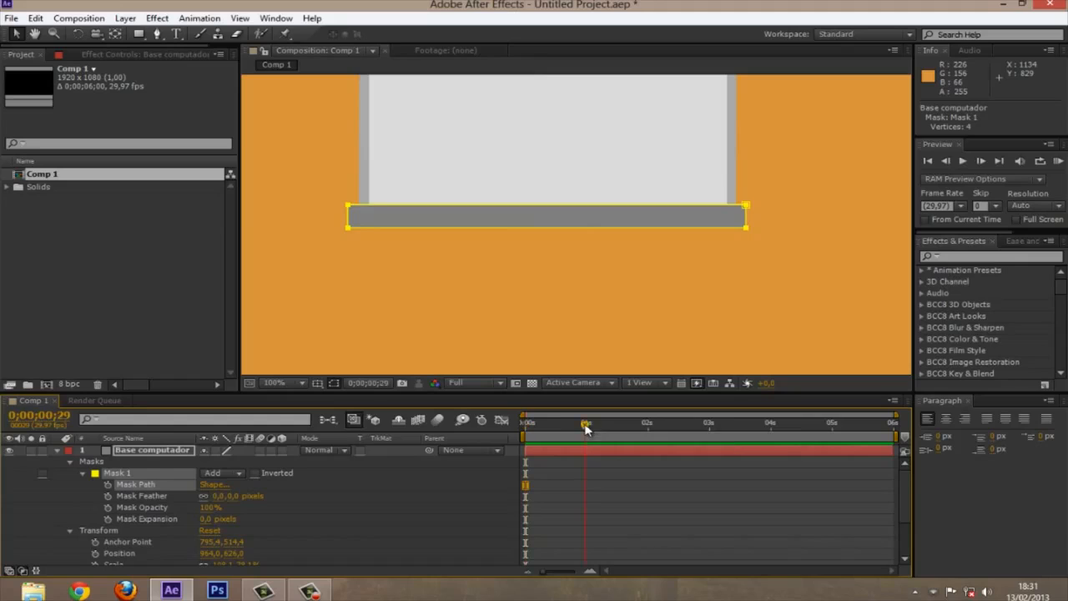
drag(587, 423, 755, 426)
drag(524, 448, 516, 446)
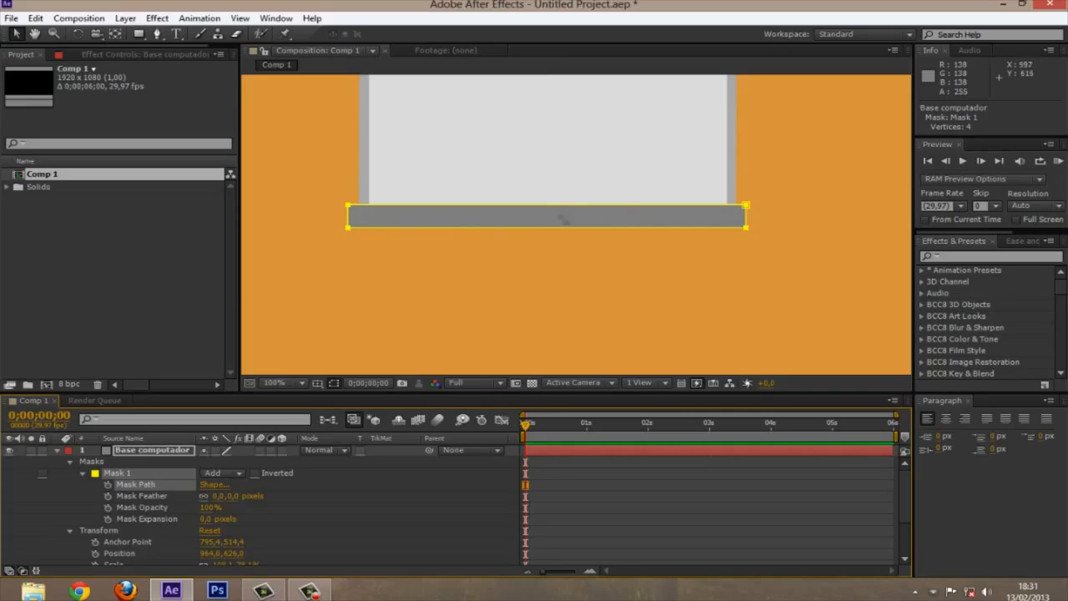
drag(584, 426, 590, 422)
click(527, 423)
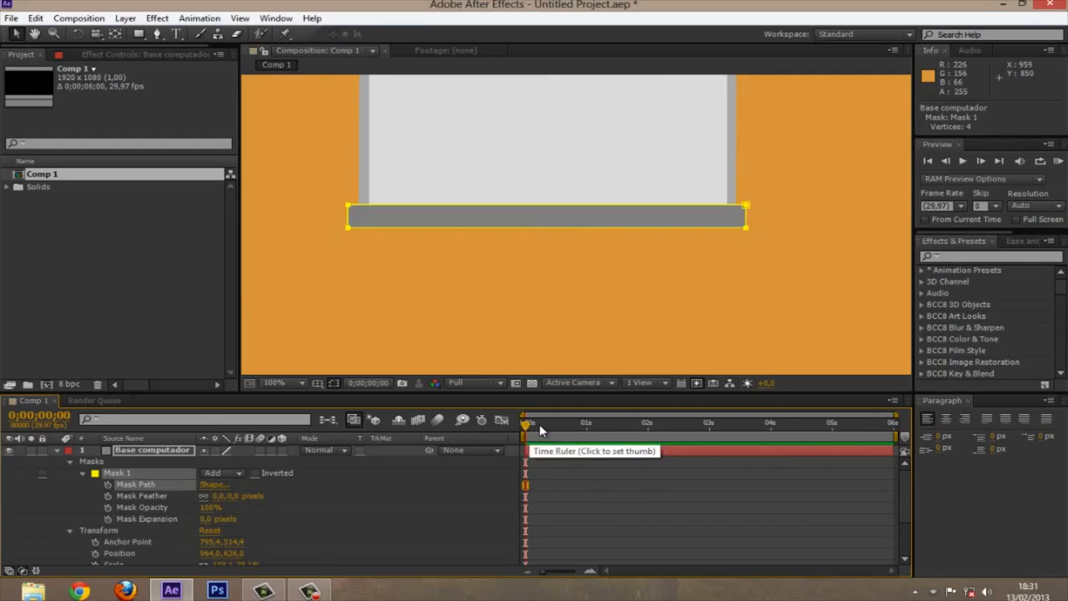
drag(539, 424, 588, 421)
click(586, 426)
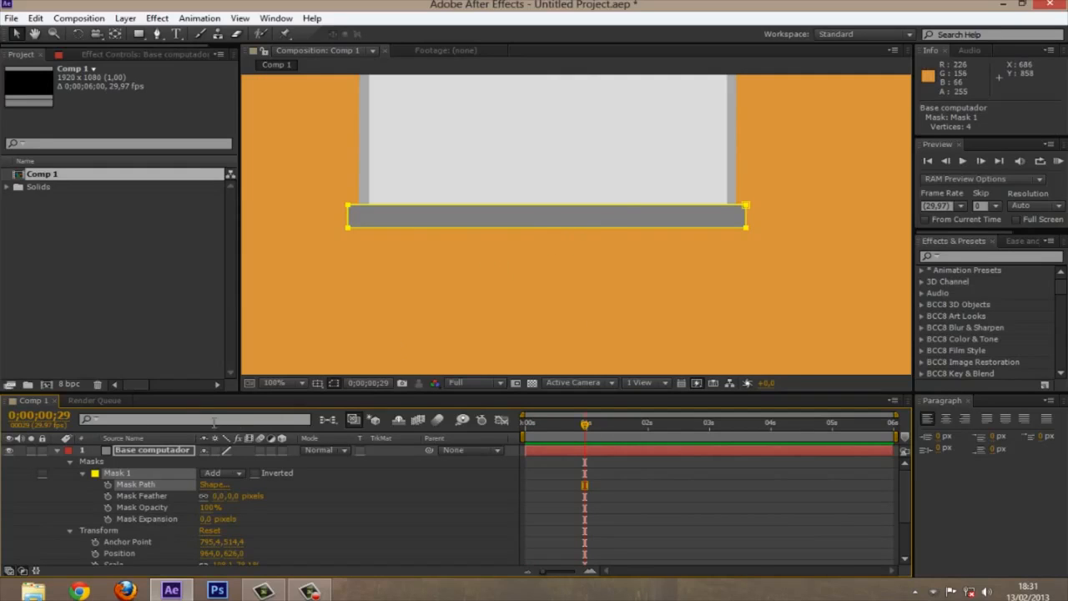
click(175, 451)
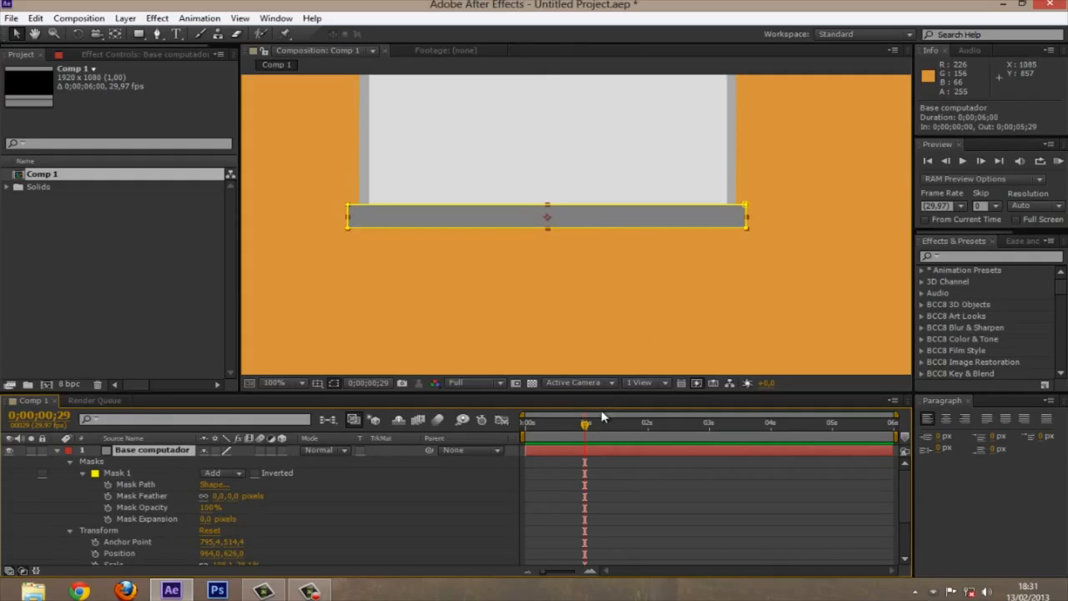
drag(709, 195, 722, 272)
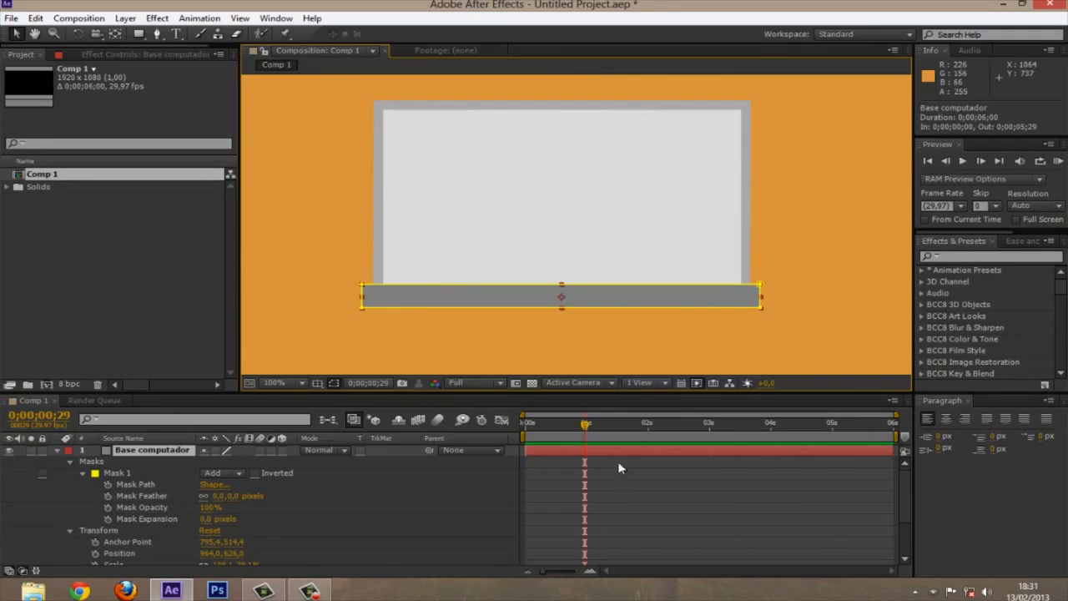
click(679, 496)
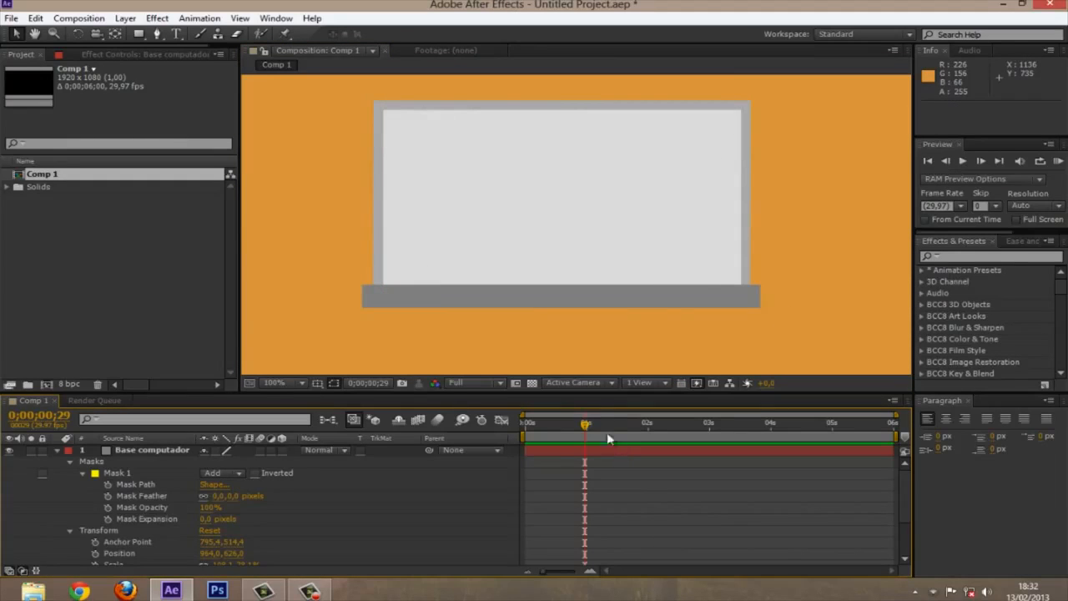
click(533, 428)
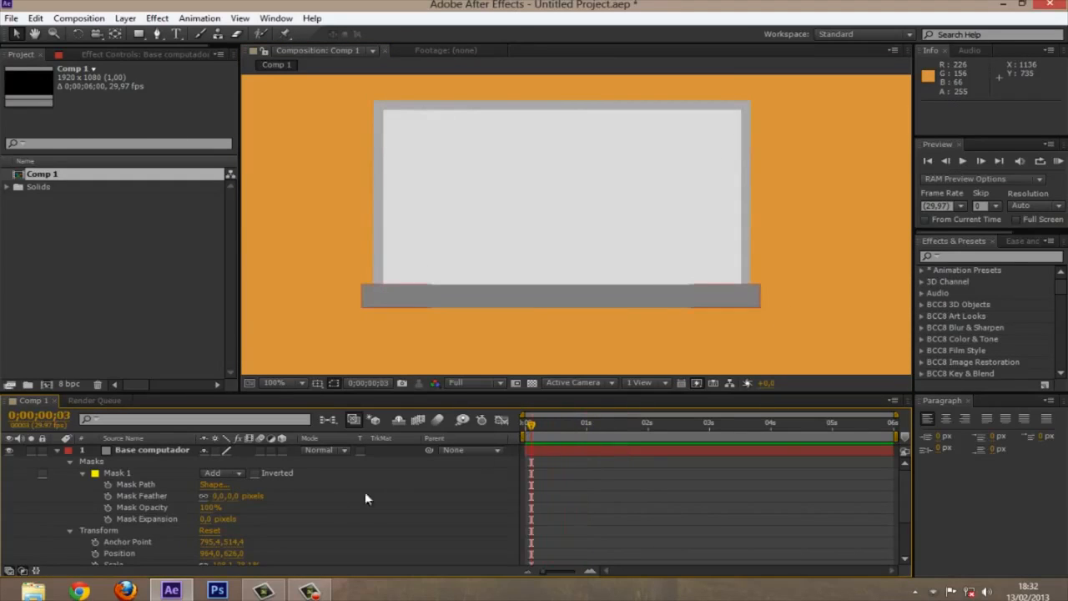
Step: Set a Mask Path keyframe for the Base computador layer's Mask 1 at 0;00;01;00
click(134, 484)
click(107, 484)
key(Home)
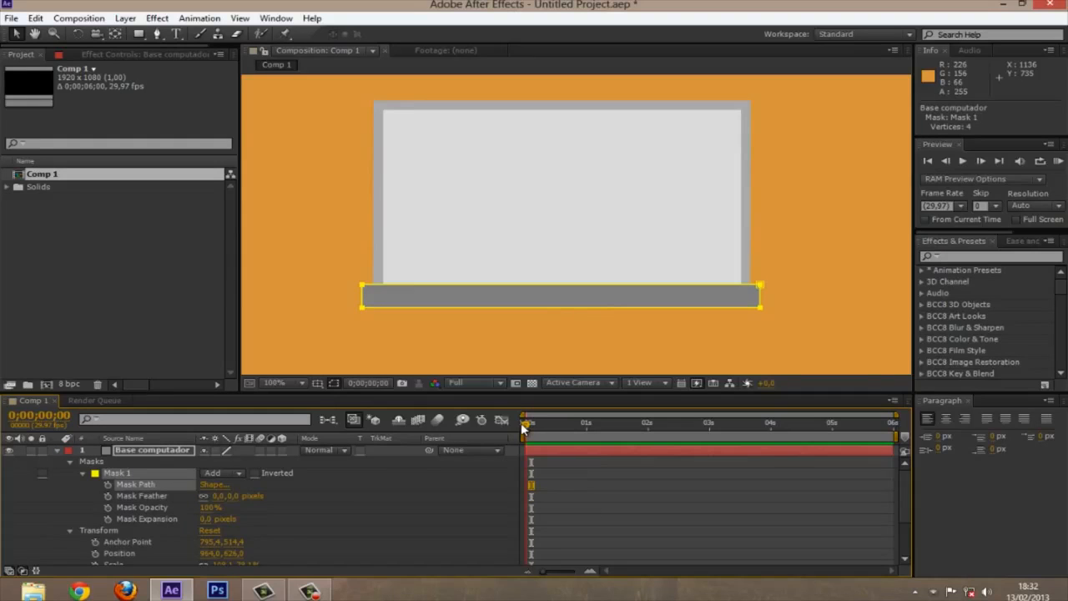
drag(531, 426, 586, 423)
key(alt+m)
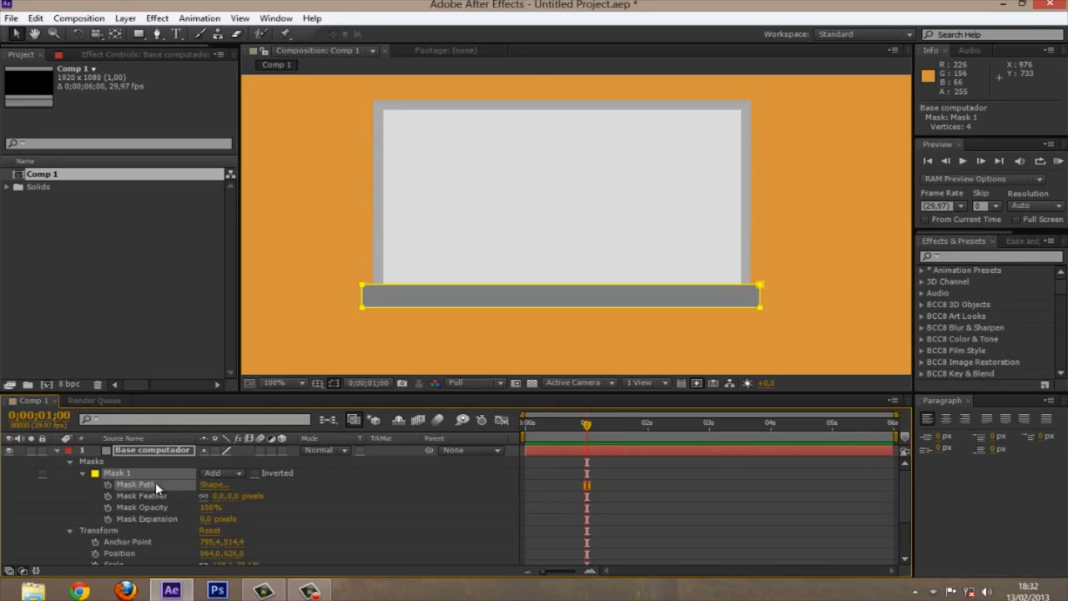
click(109, 484)
drag(572, 474, 631, 510)
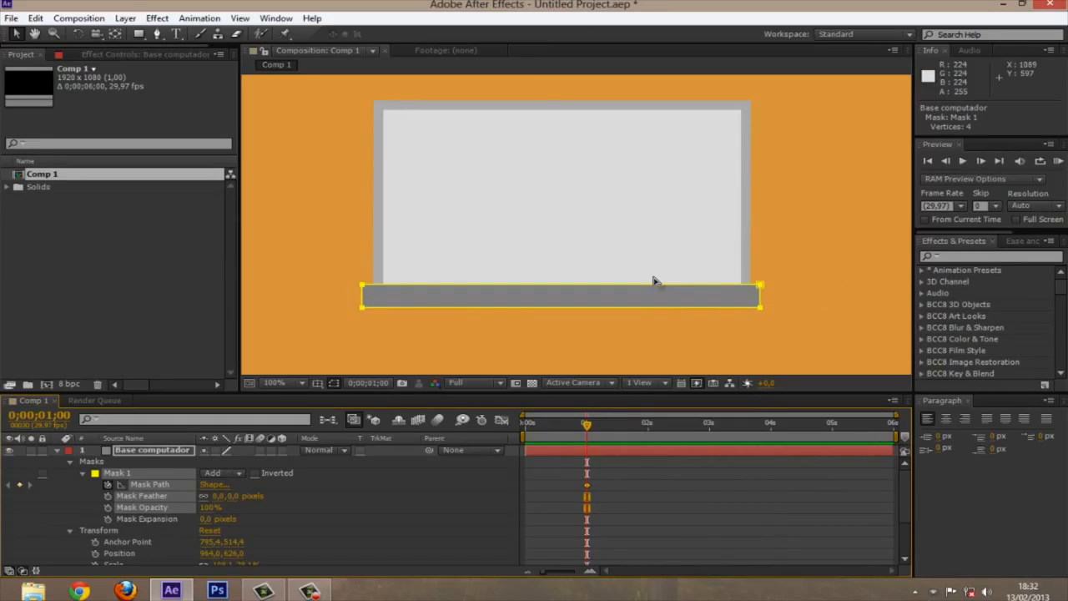
Step: Move the current time to 0;00;00;01 and put the Base computador mask into free transform
drag(587, 429, 529, 431)
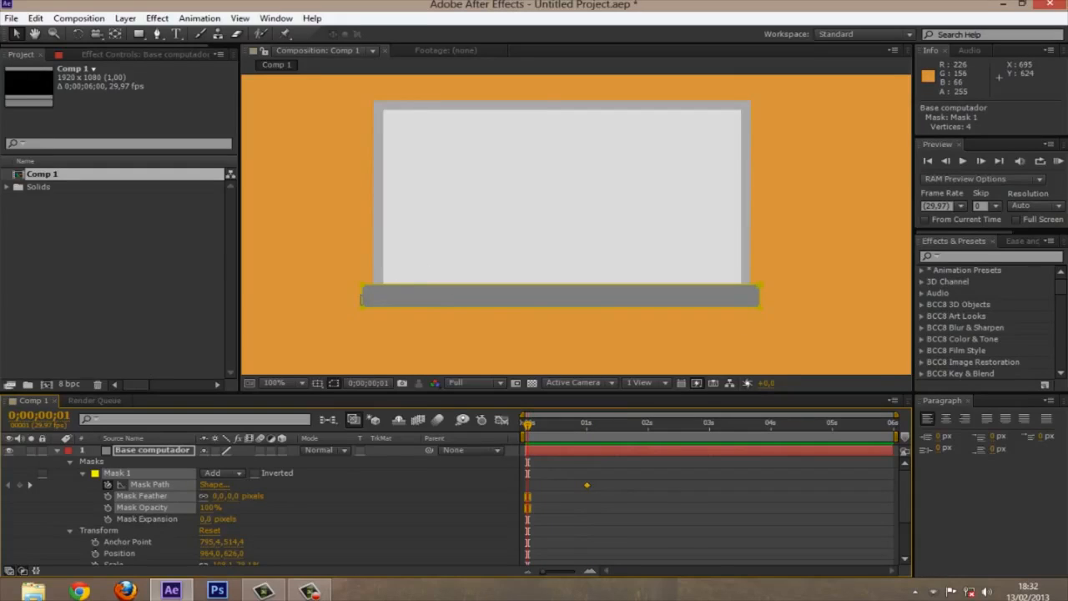
scroll(362, 299, up, 1)
drag(367, 295, 616, 150)
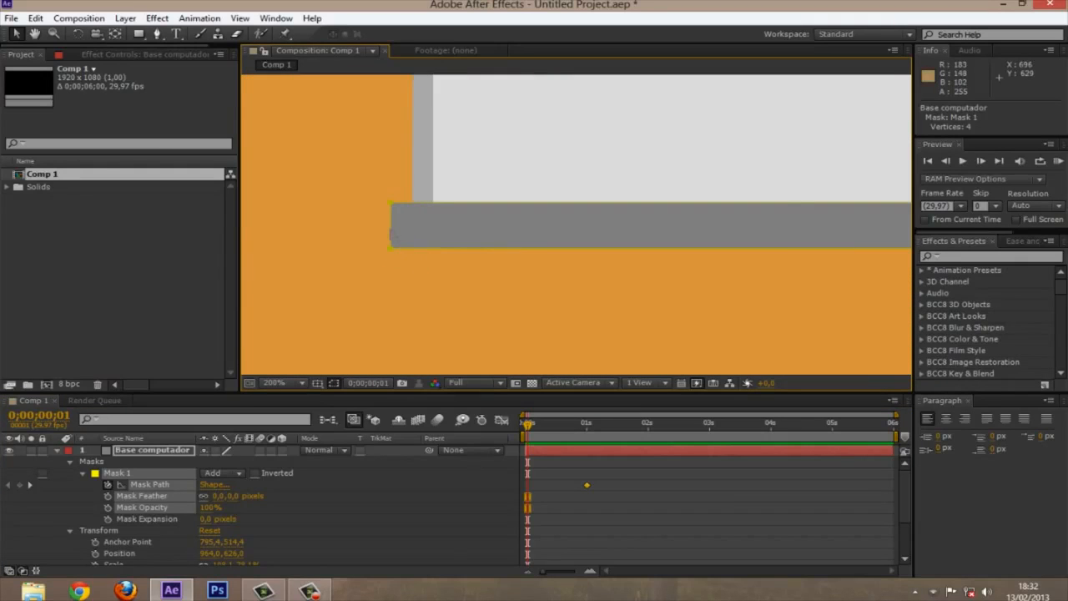
scroll(614, 240, down, 1)
drag(714, 241, 592, 248)
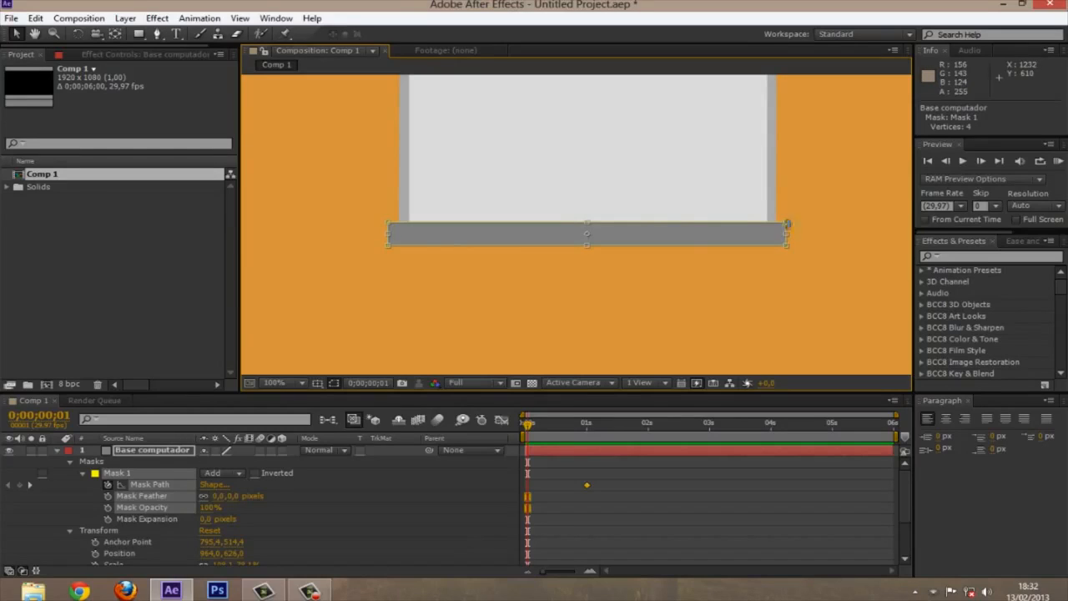
drag(587, 219, 586, 195)
drag(597, 151, 598, 147)
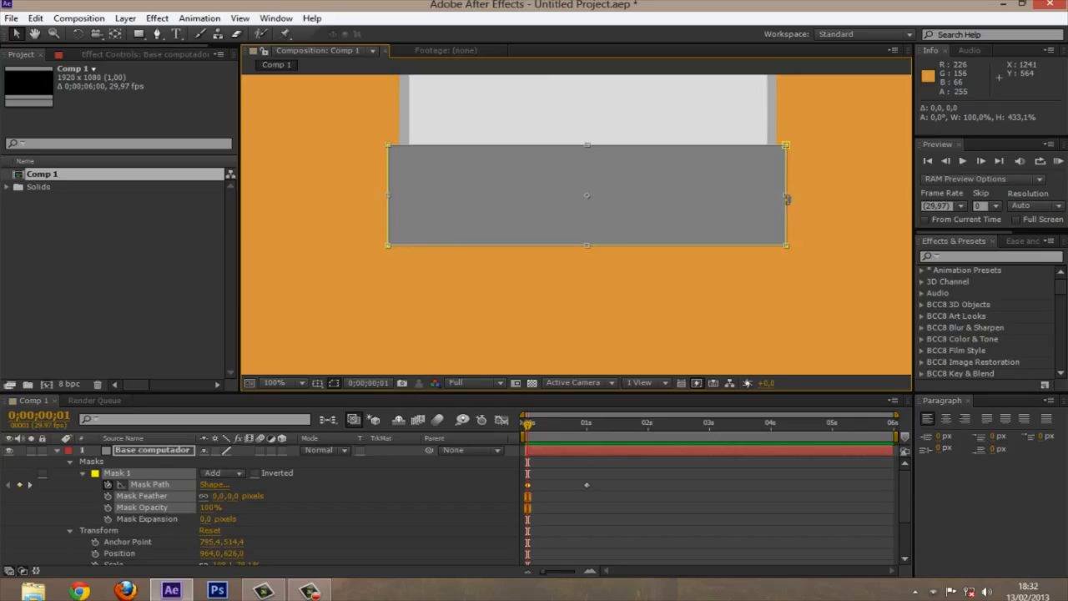
key(ctrl+z)
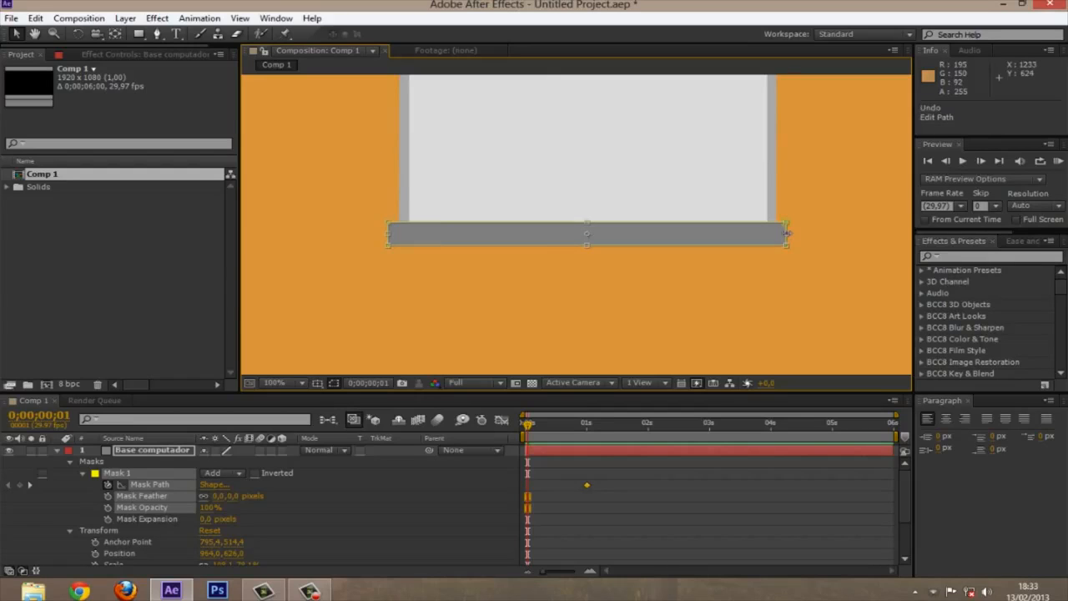
drag(788, 234, 751, 238)
key(ctrl+z)
Step: Narrow the Base computador mask symmetrically to a very thin vertical sliver at its centre, keyframed at 0;00;00;01
mouse_move(789, 234)
mouse_down()
mouse_move(728, 238)
mouse_move(844, 234)
mouse_move(587, 237)
mouse_move(815, 221)
mouse_move(790, 232)
mouse_up()
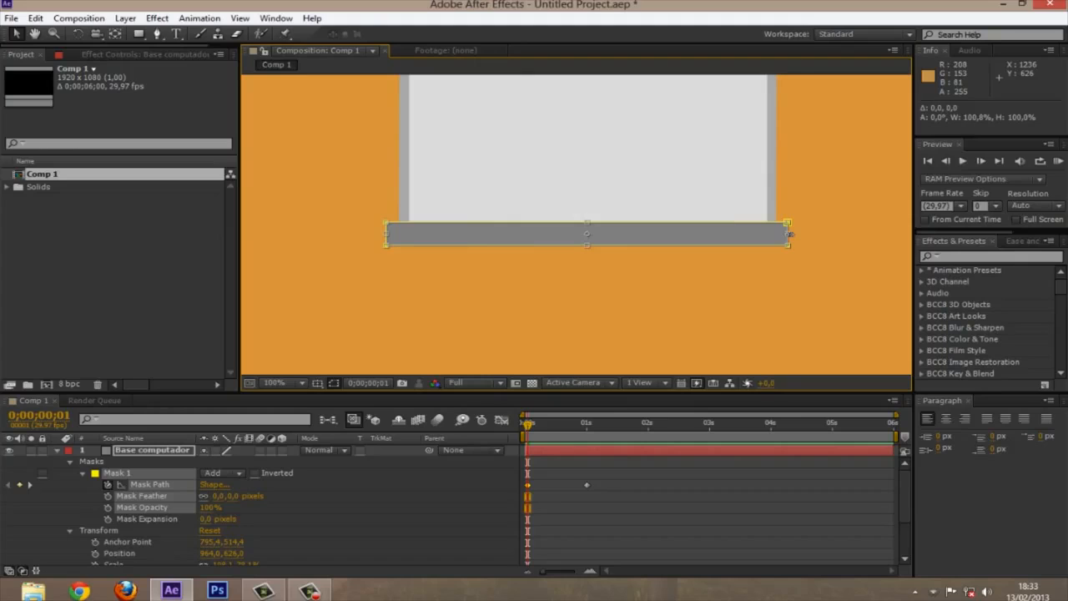
drag(788, 234, 589, 241)
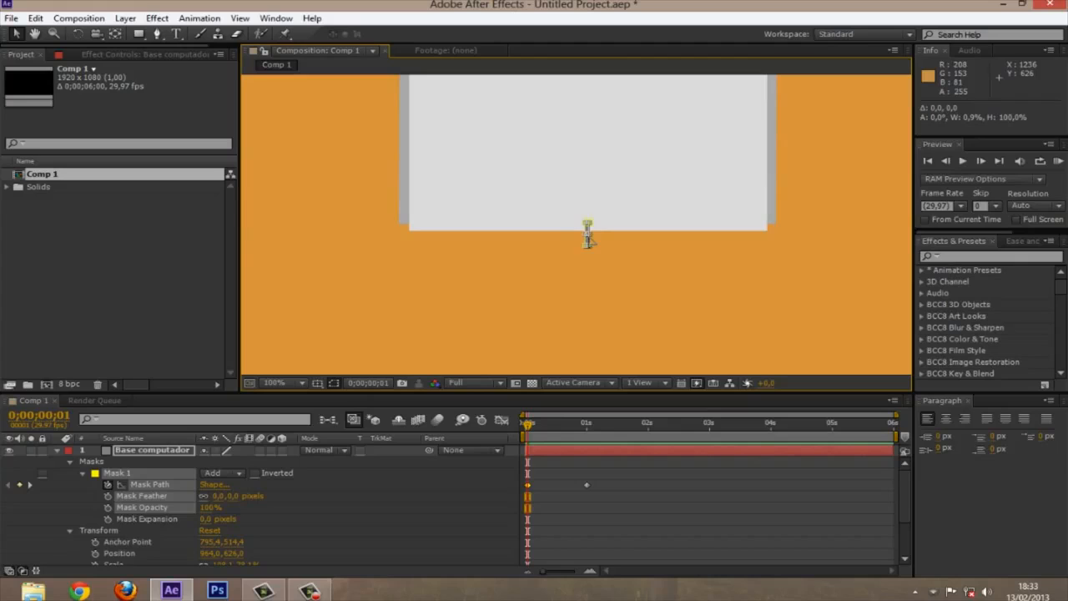
scroll(593, 247, up, 2)
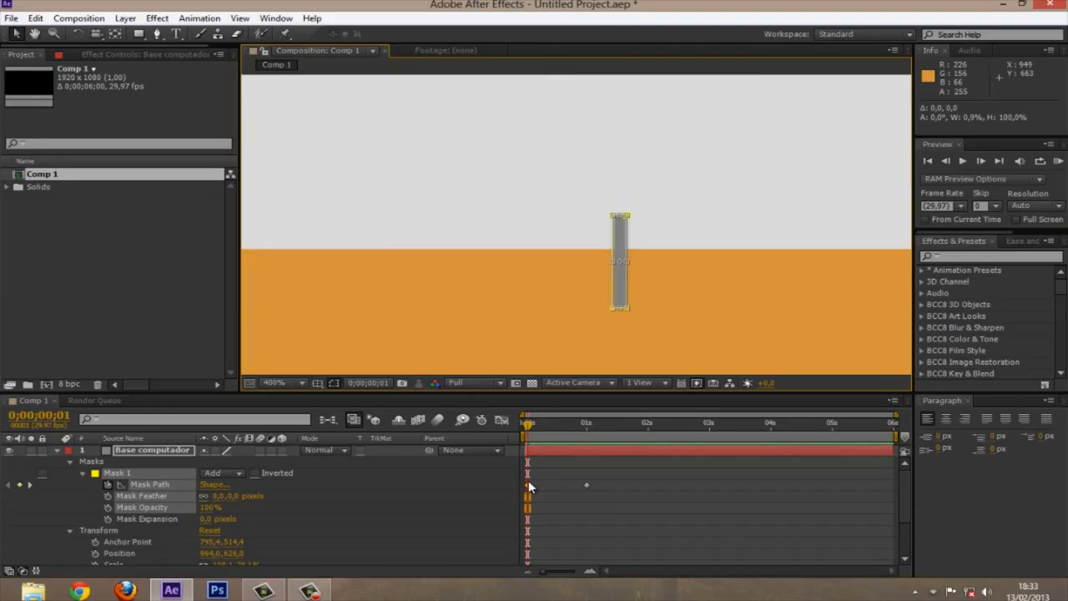
scroll(671, 295, up, 1)
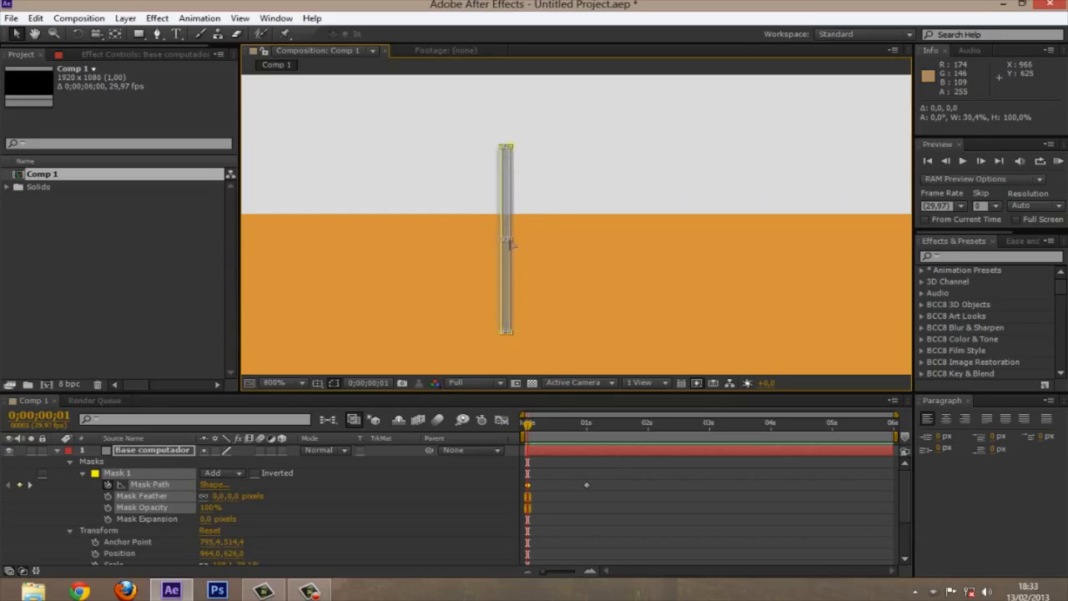
scroll(539, 243, down, 8)
scroll(539, 244, up, 4)
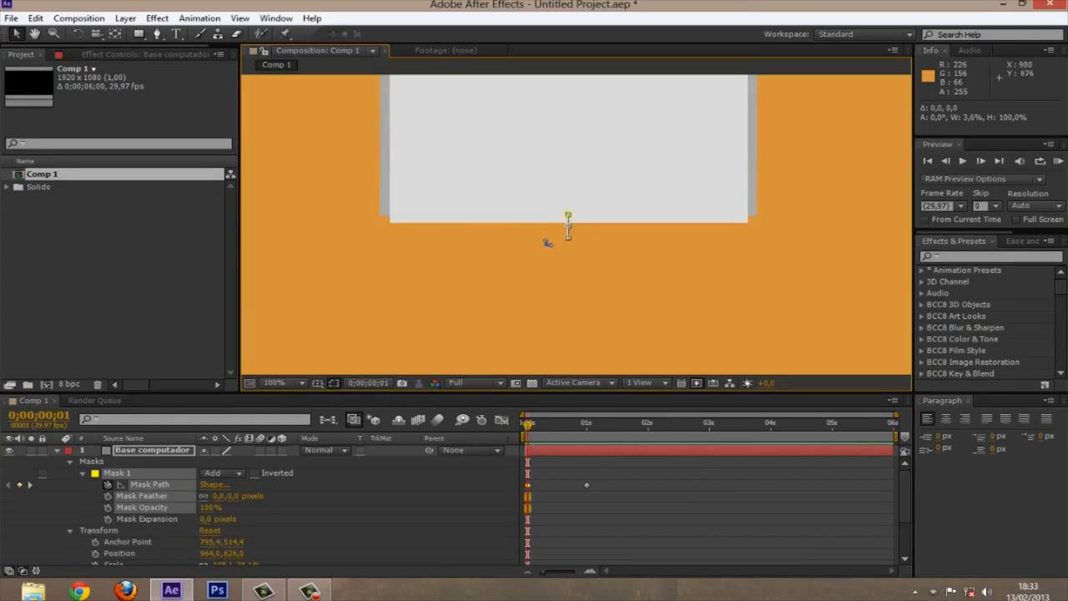
Step: Deselect the mask, preview the base's opening animation from the start, and scrub through the timeline
click(581, 475)
mouse_move(529, 424)
mouse_down()
mouse_move(653, 430)
mouse_move(526, 426)
mouse_up()
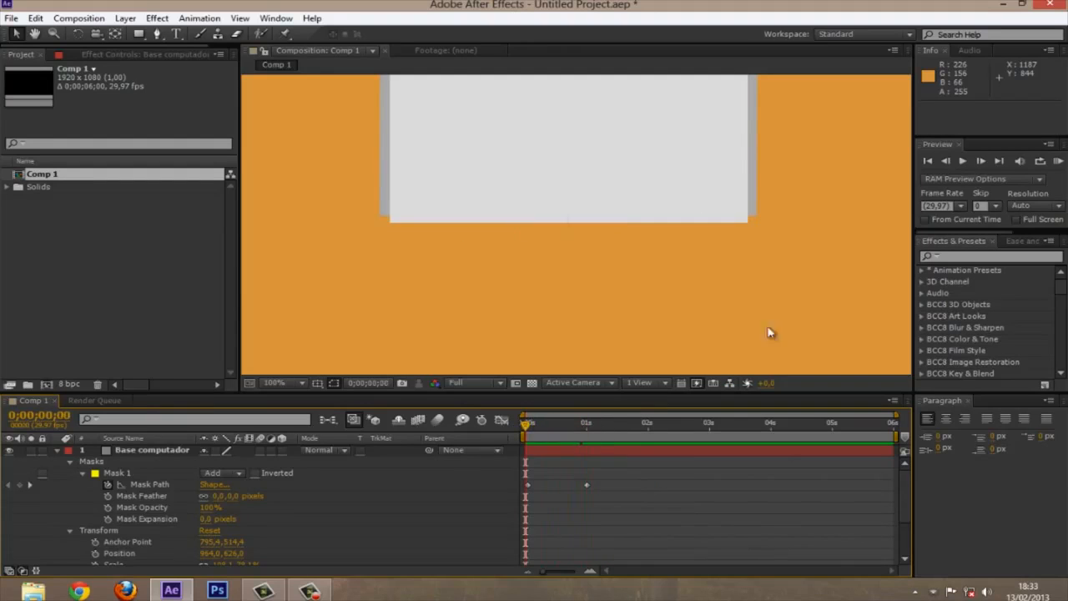
click(963, 162)
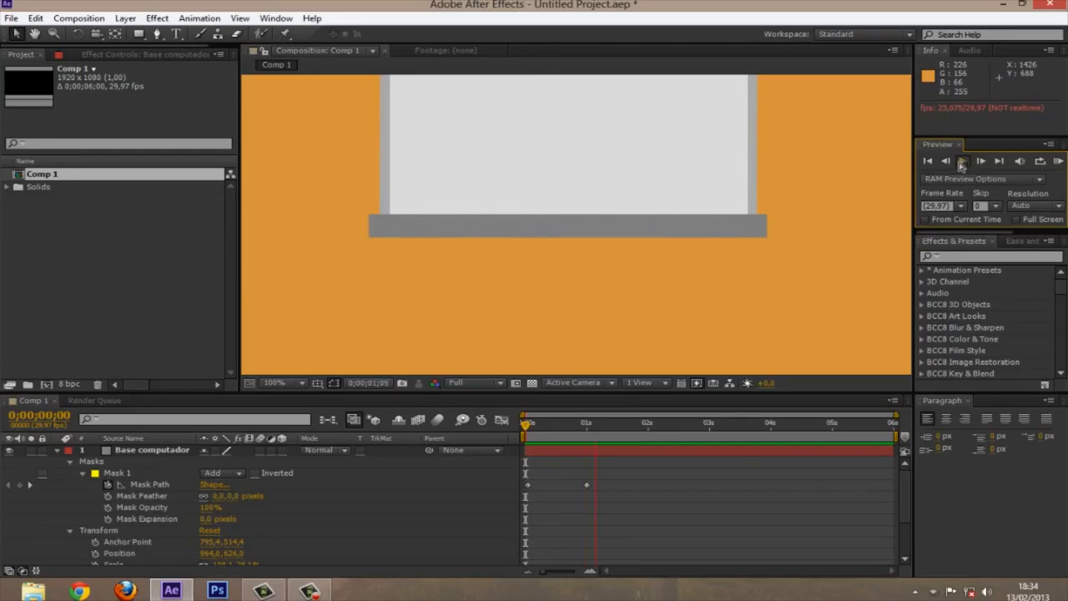
key(space)
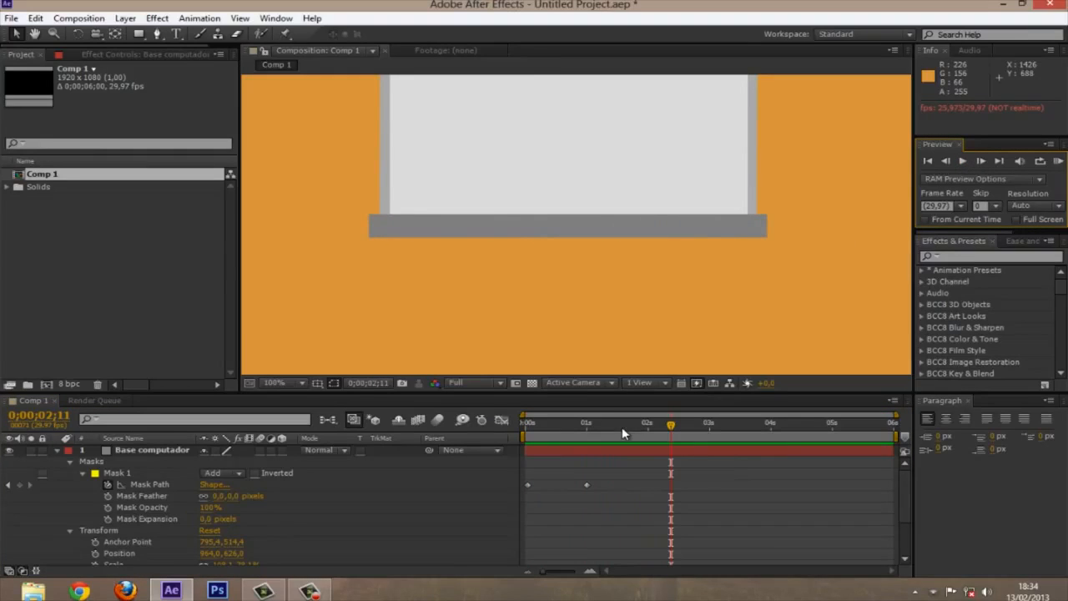
drag(528, 424, 750, 426)
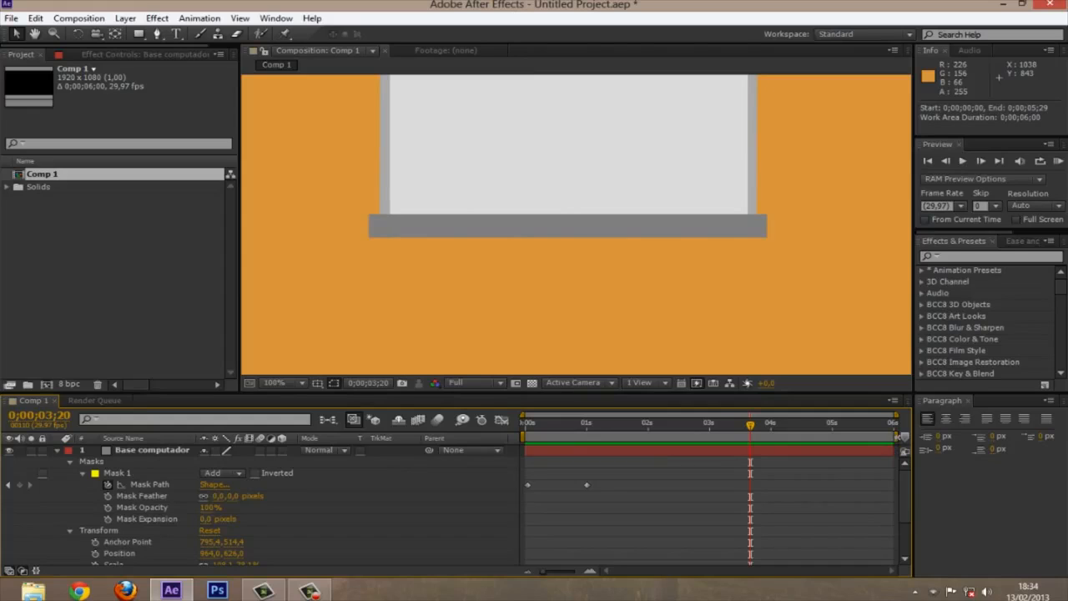
Step: Shorten the work area to end at 0;00;01;13 and preview the base animation within it
drag(894, 436, 620, 441)
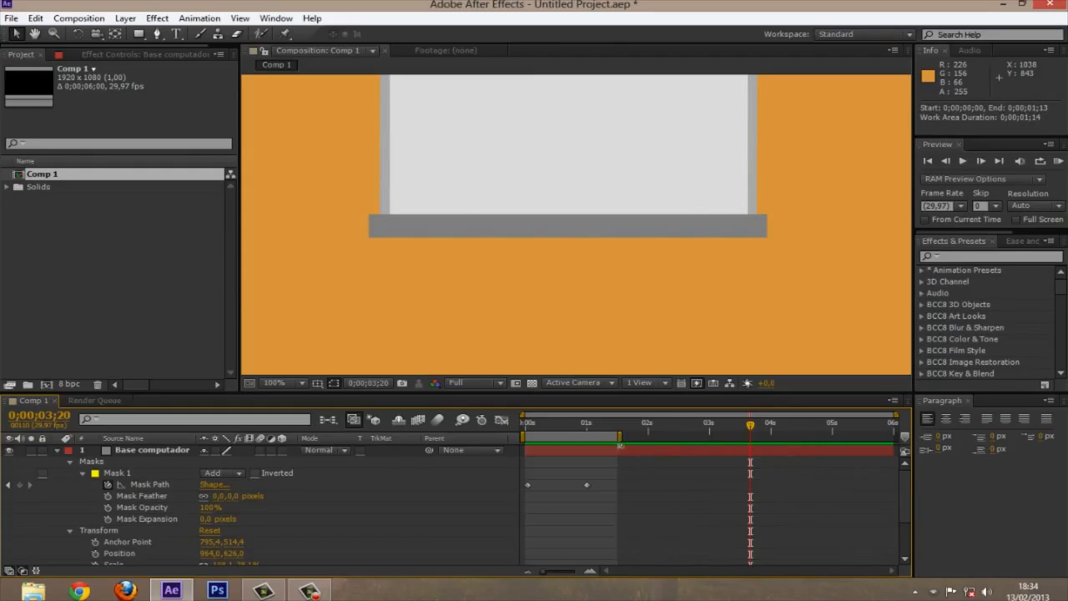
drag(531, 425, 546, 430)
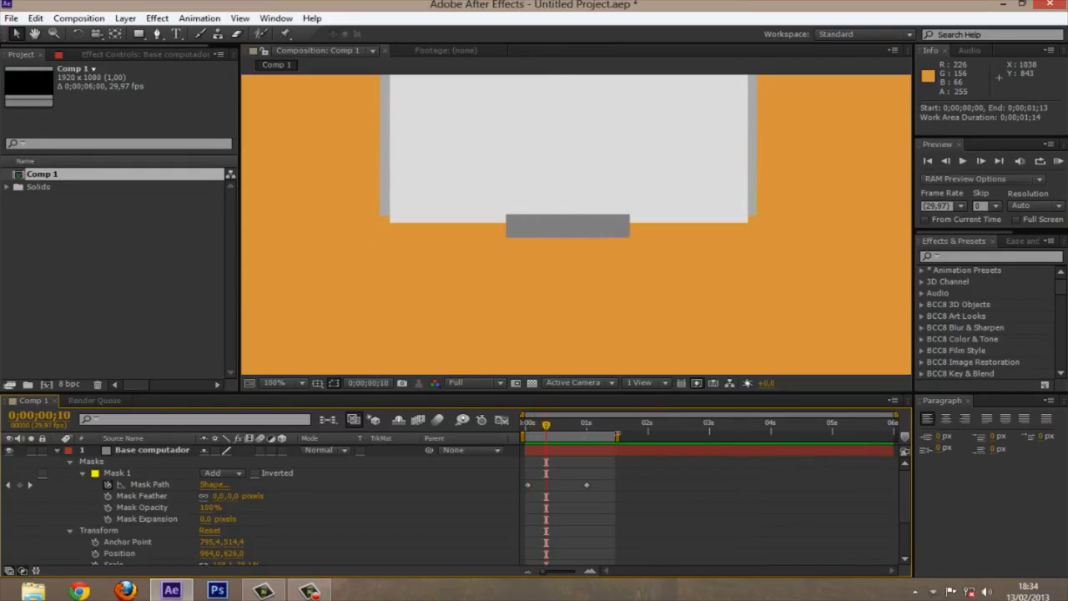
click(964, 162)
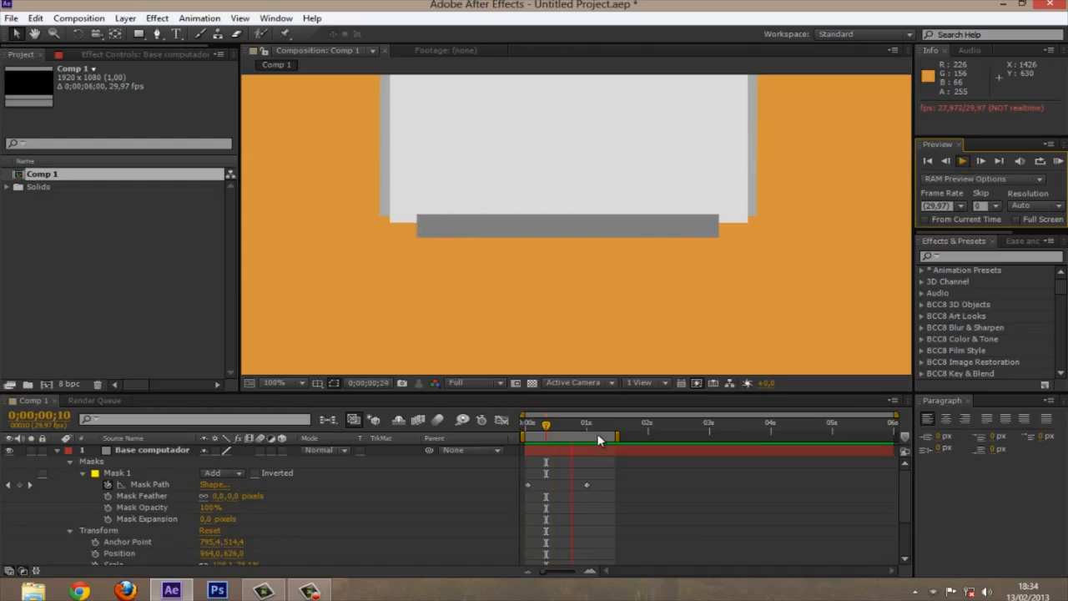
key(space)
Step: Set the work area end to 0;00;01;09, to 0;00;03;26, and finally to 0;00;02;15
drag(557, 426, 606, 426)
key(n)
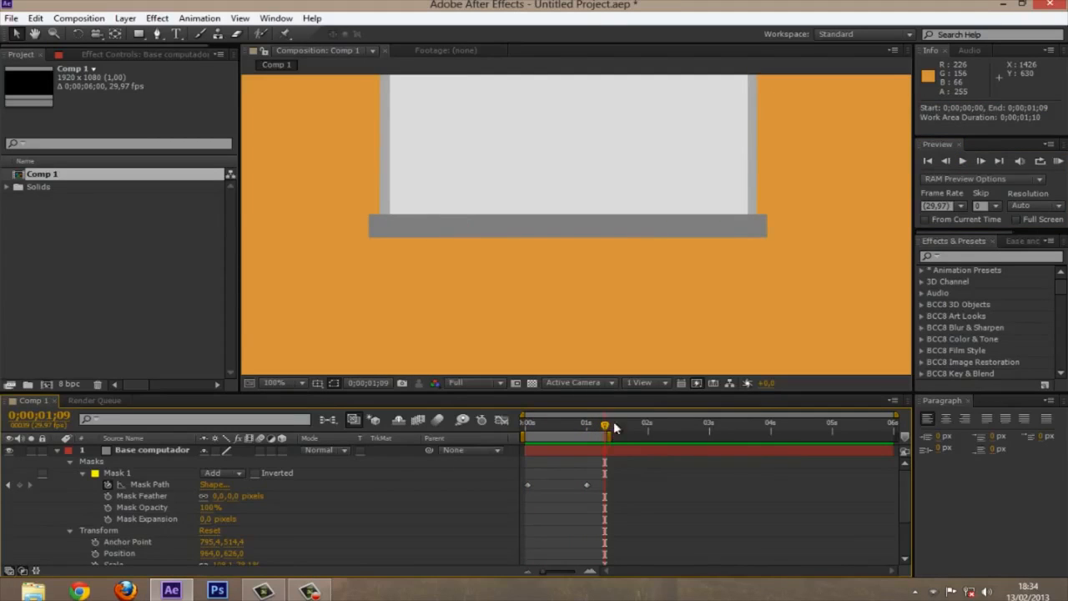
key(n)
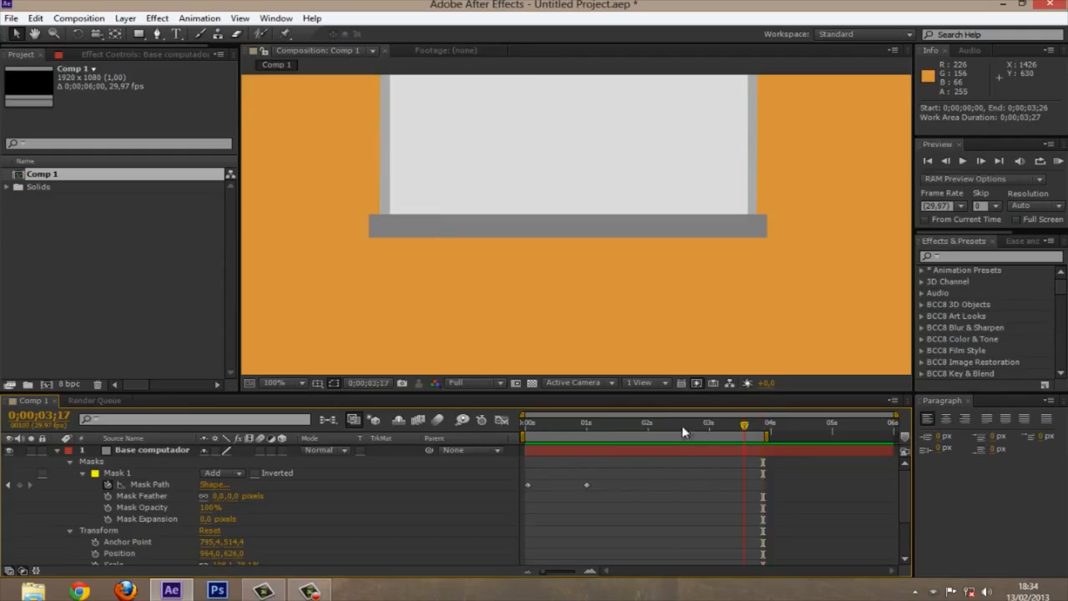
click(679, 424)
key(n)
Step: Set the work area start to 0;00;00;25 and reset it to the beginning of the timeline
click(577, 424)
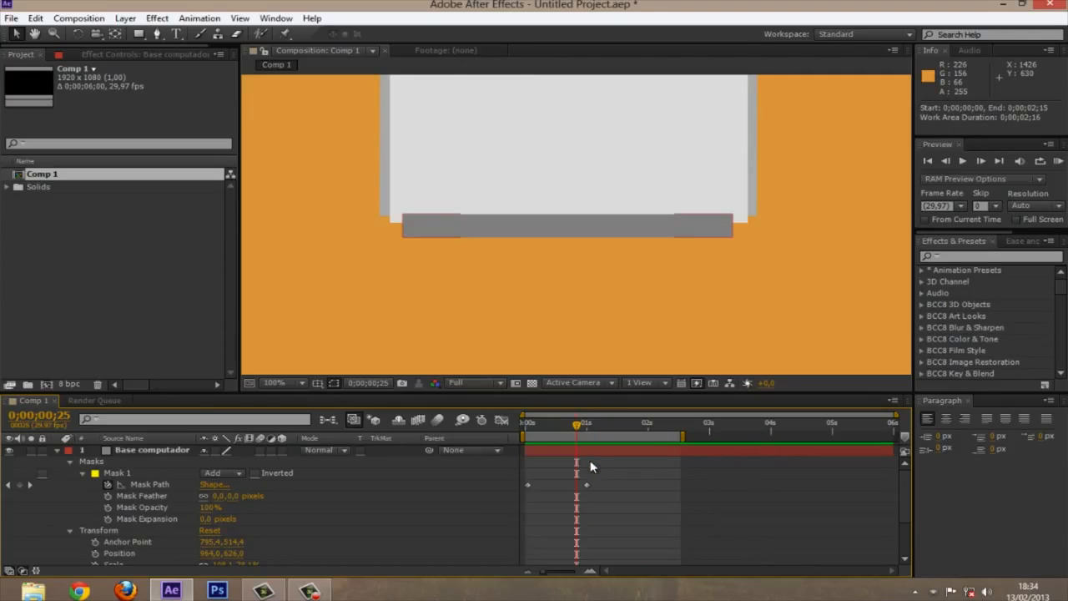
key(b)
drag(581, 420, 514, 426)
key(b)
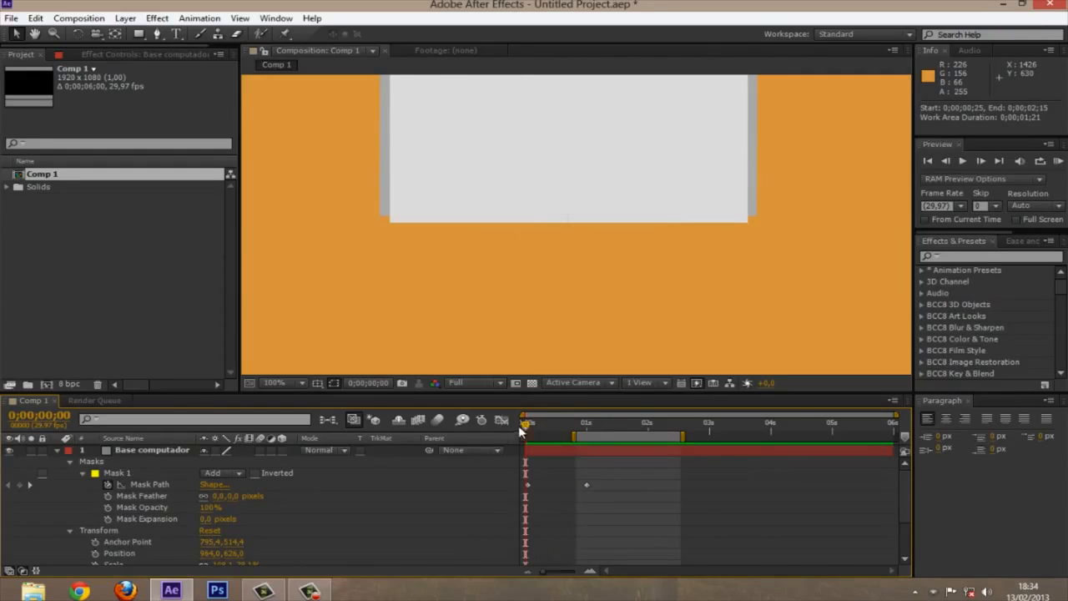
Step: Set the work area end to 0;00;01;10 and preview the base's opening animation from the start
click(606, 422)
key(n)
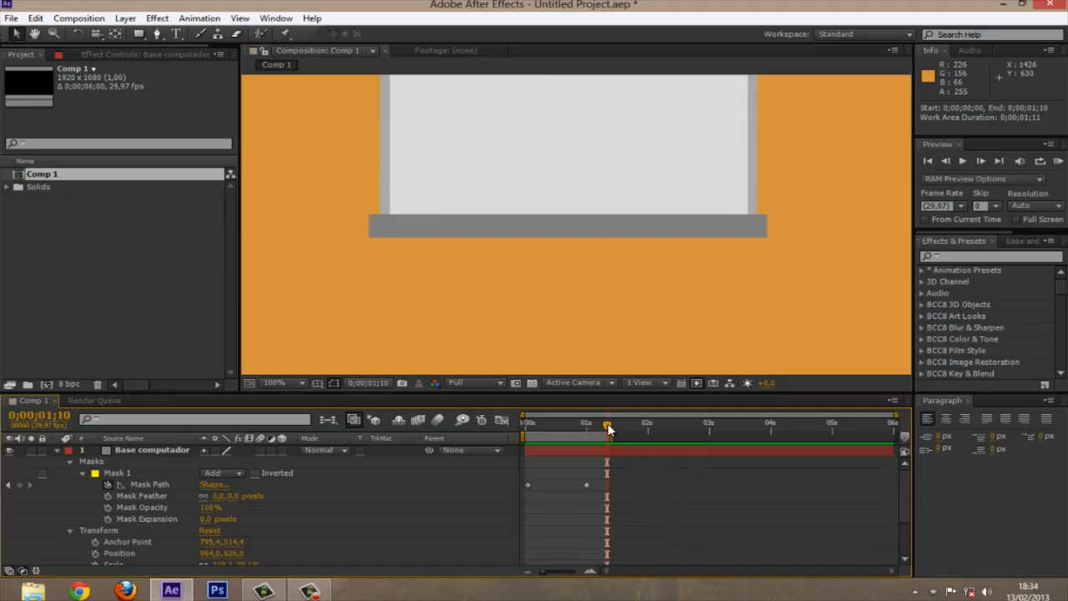
drag(606, 424, 522, 427)
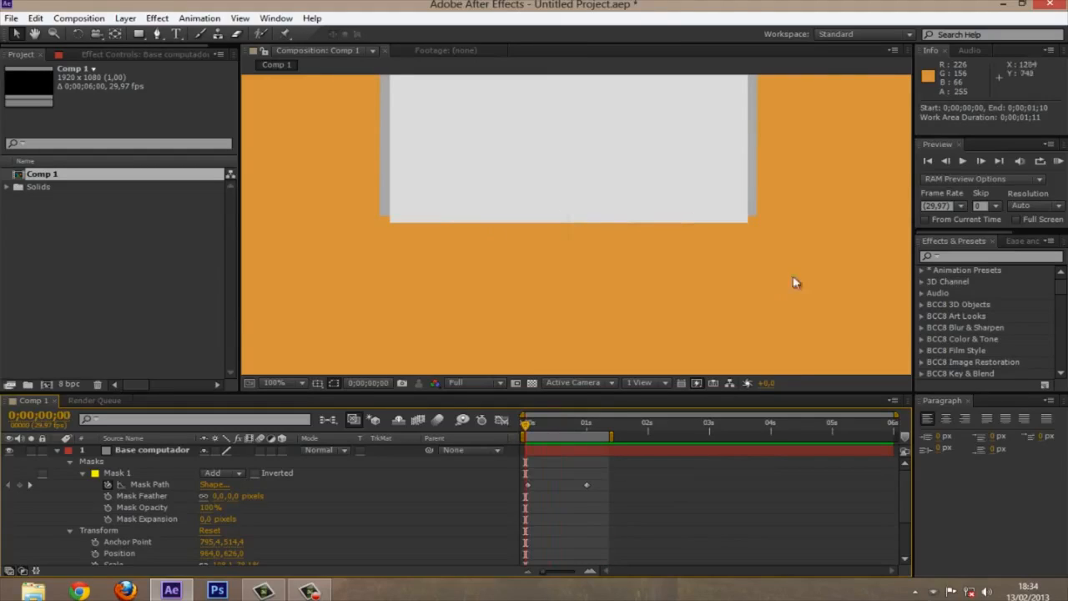
click(962, 162)
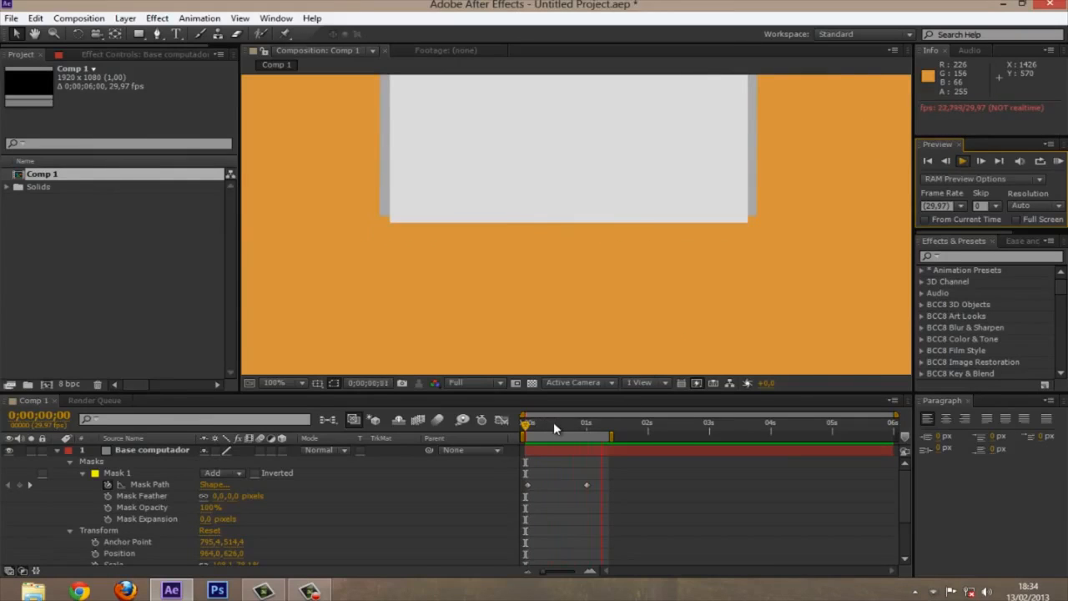
key(space)
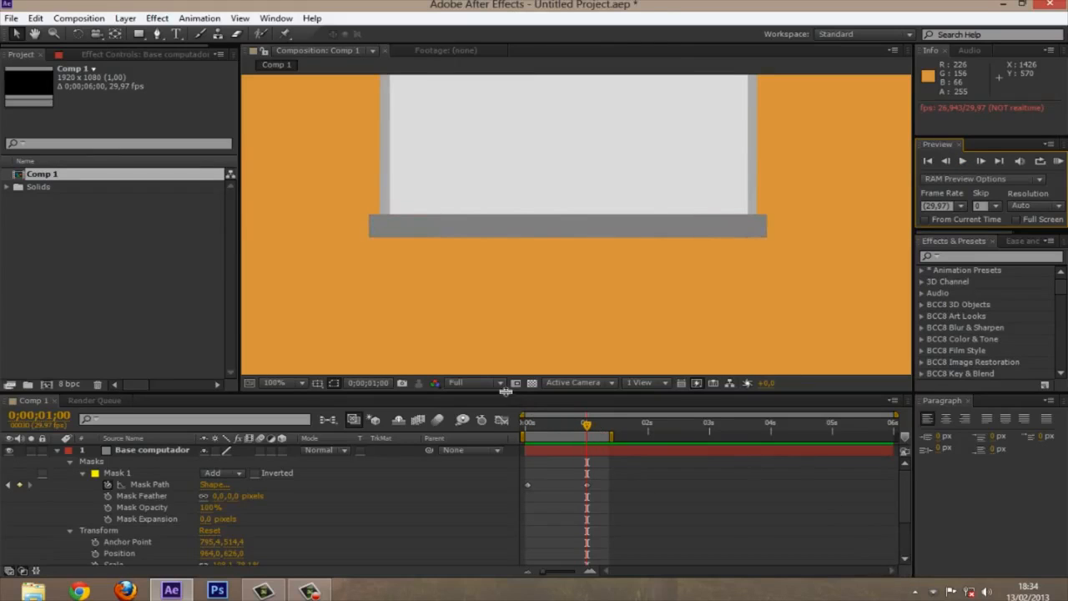
Step: Reduce the composition's viewing resolution to Quarter and examine how the computer looks at different magnifications
scroll(637, 217, down, 5)
scroll(635, 222, up, 4)
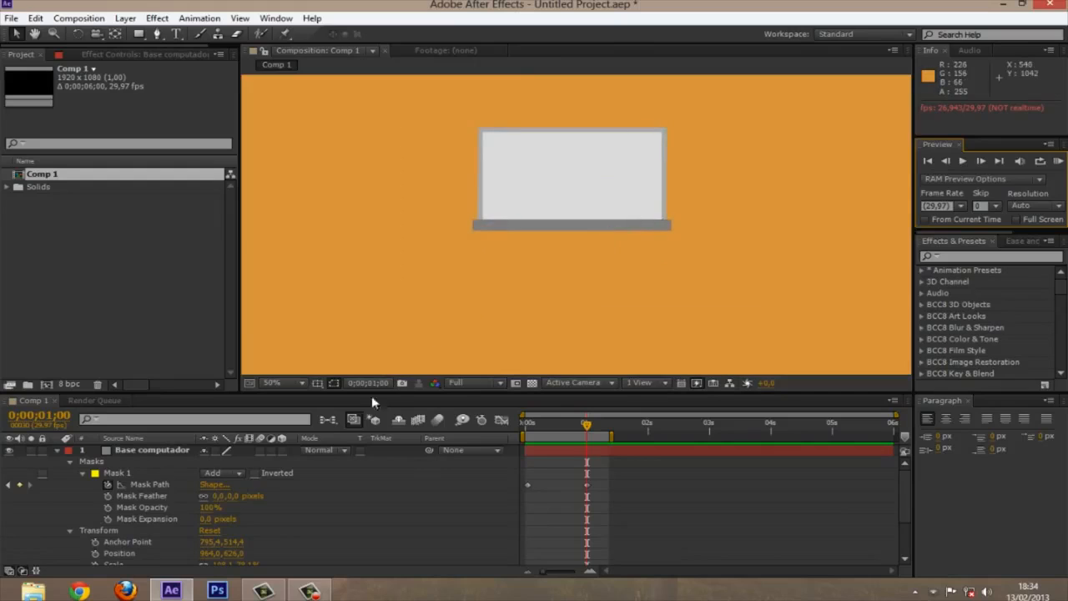
click(479, 386)
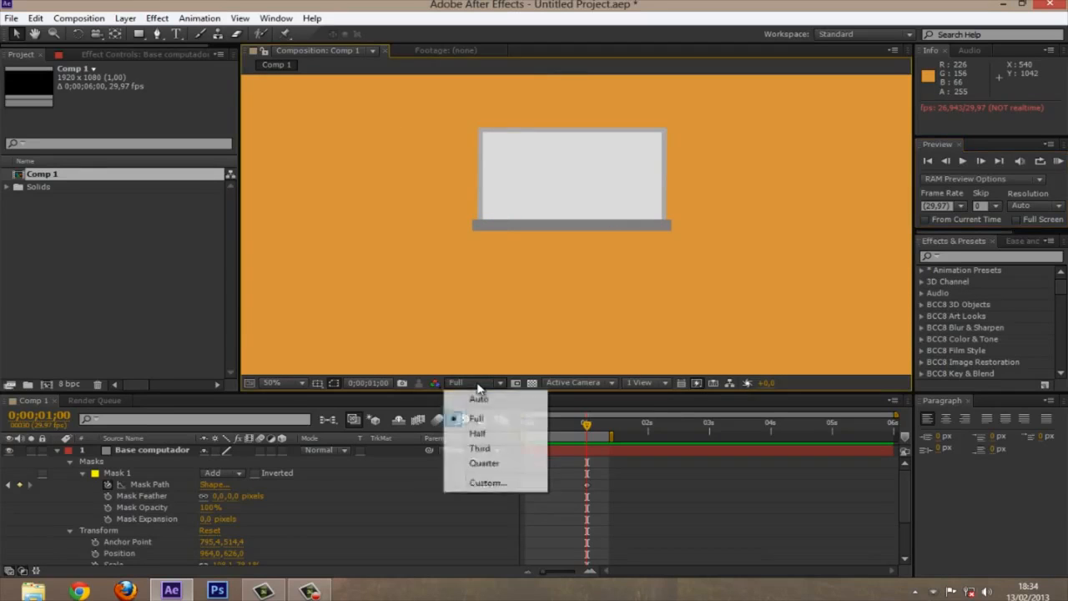
click(474, 465)
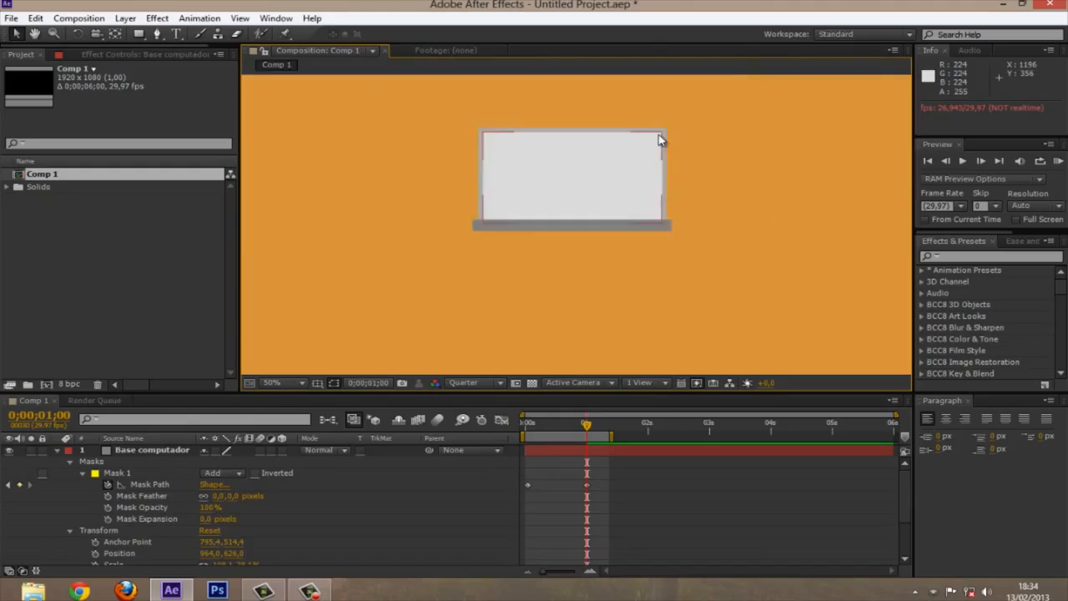
scroll(650, 227, up, 3)
scroll(643, 238, down, 1)
Step: Switch the viewing resolution to Full to compare the image quality, and return it to Quarter
click(471, 383)
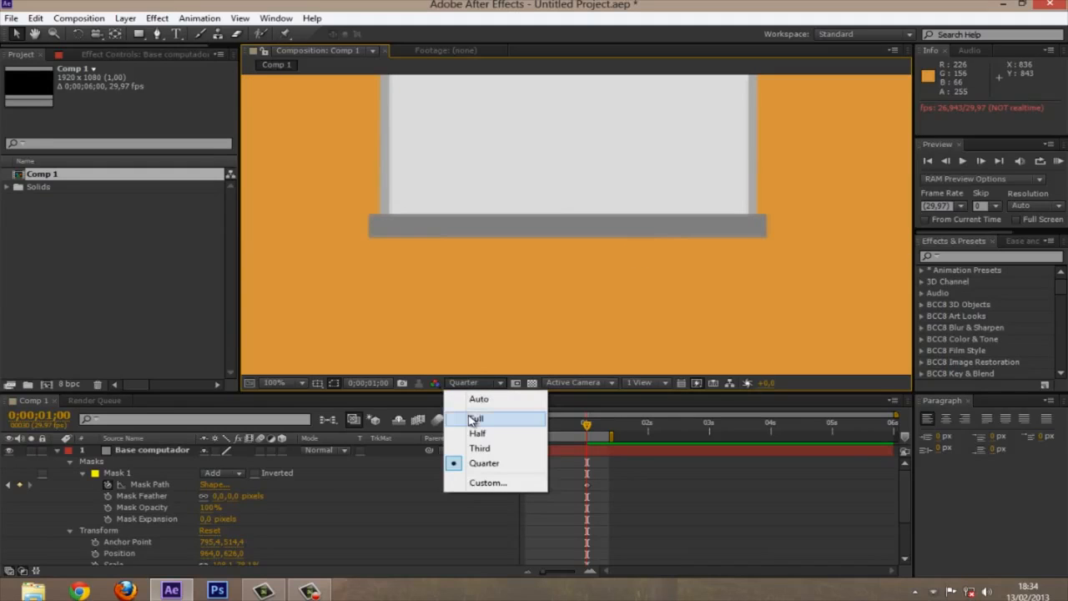
click(473, 420)
scroll(484, 218, up, 1)
click(467, 383)
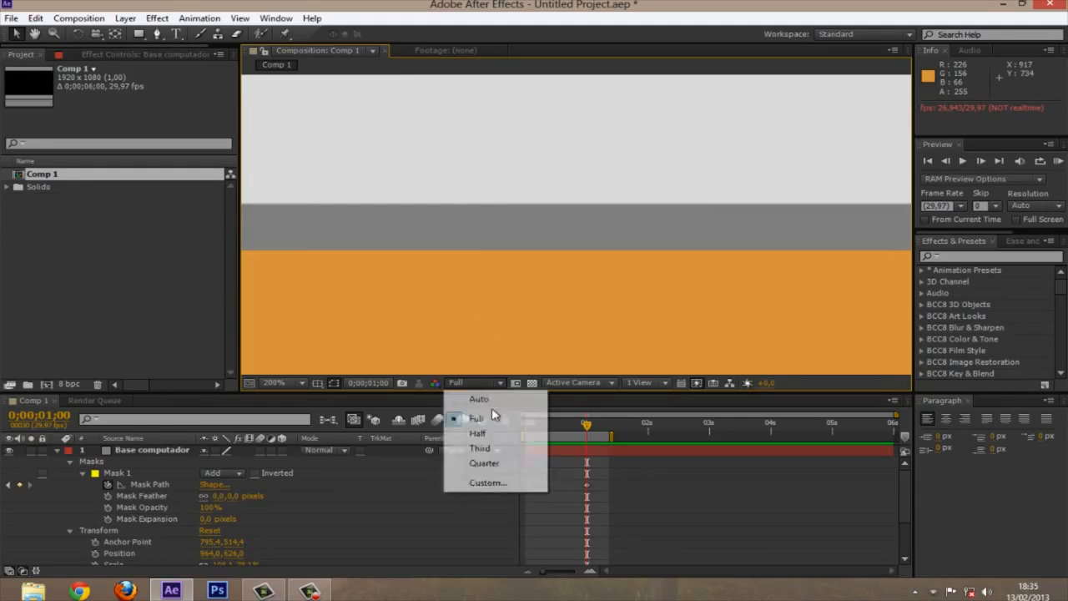
click(484, 464)
scroll(482, 211, down, 3)
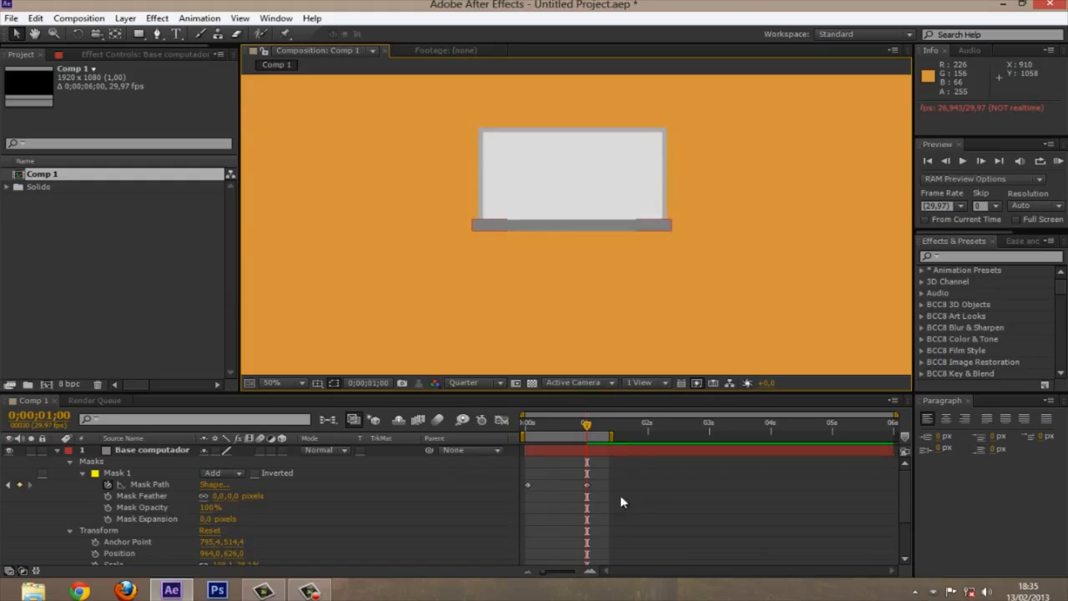
Step: Preview the base's opening animation several times at Quarter resolution to judge its speed
drag(589, 430, 560, 429)
click(962, 161)
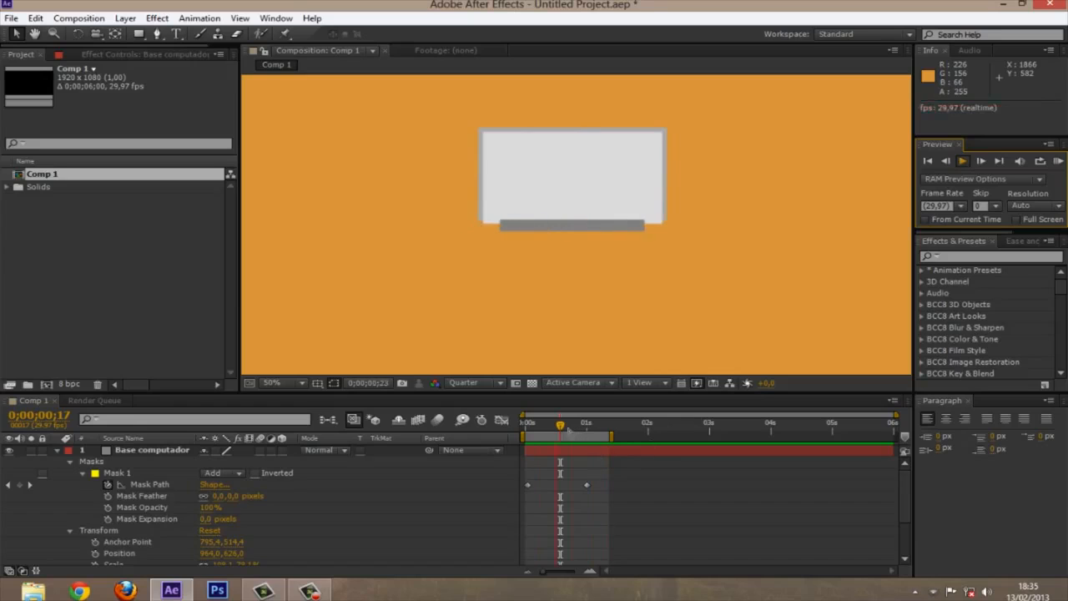
key(space)
key(space)
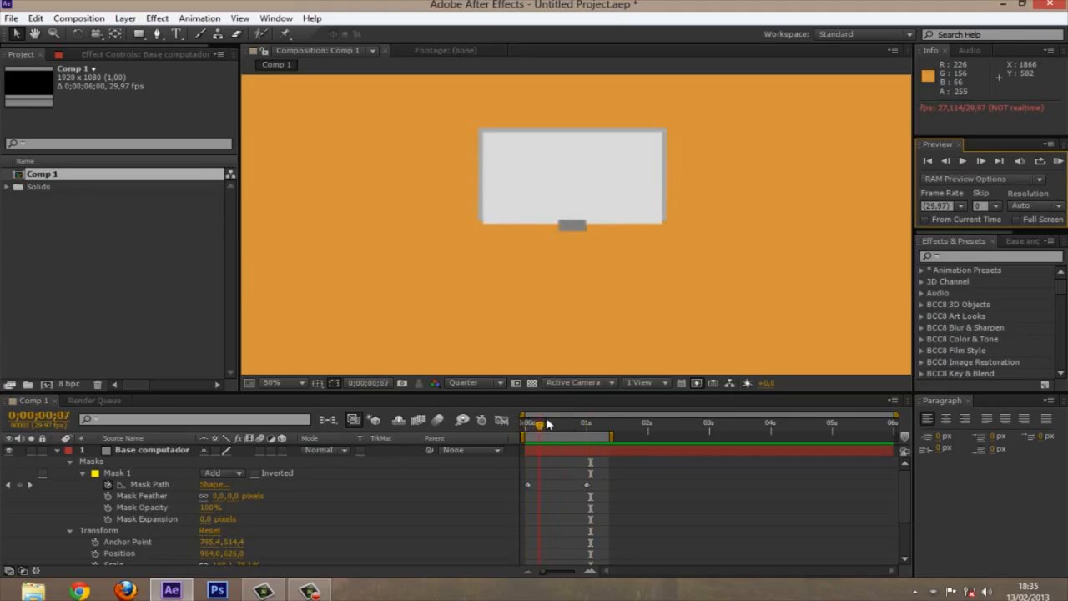
key(space)
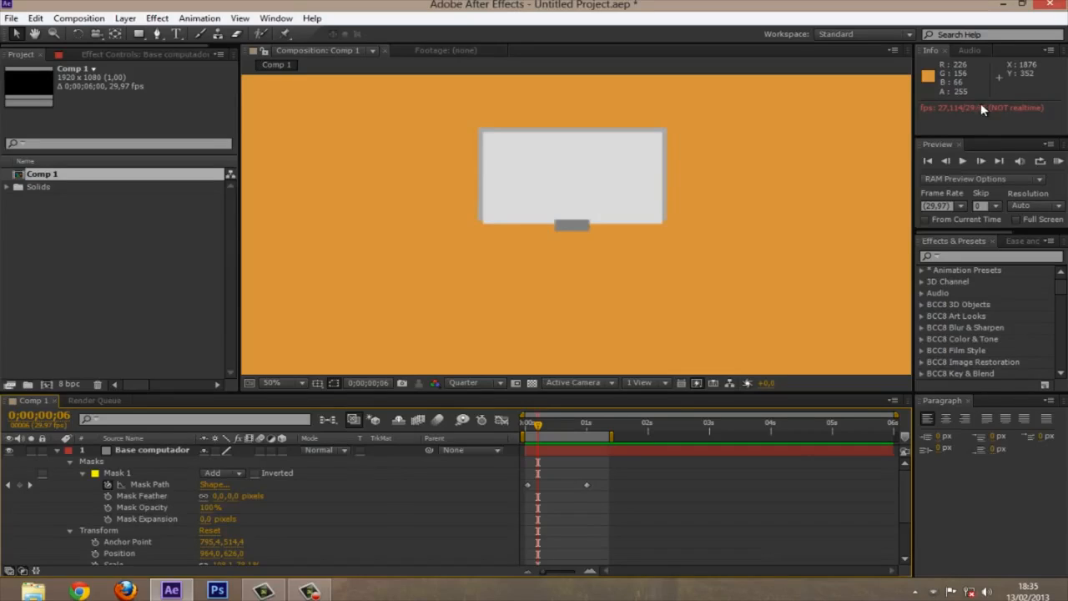
click(964, 161)
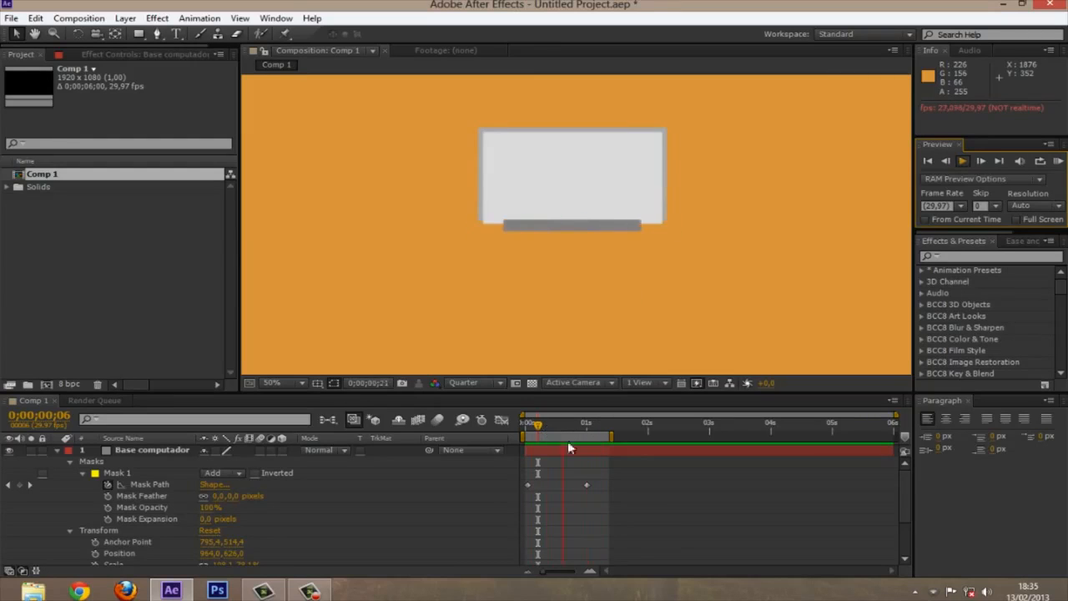
key(space)
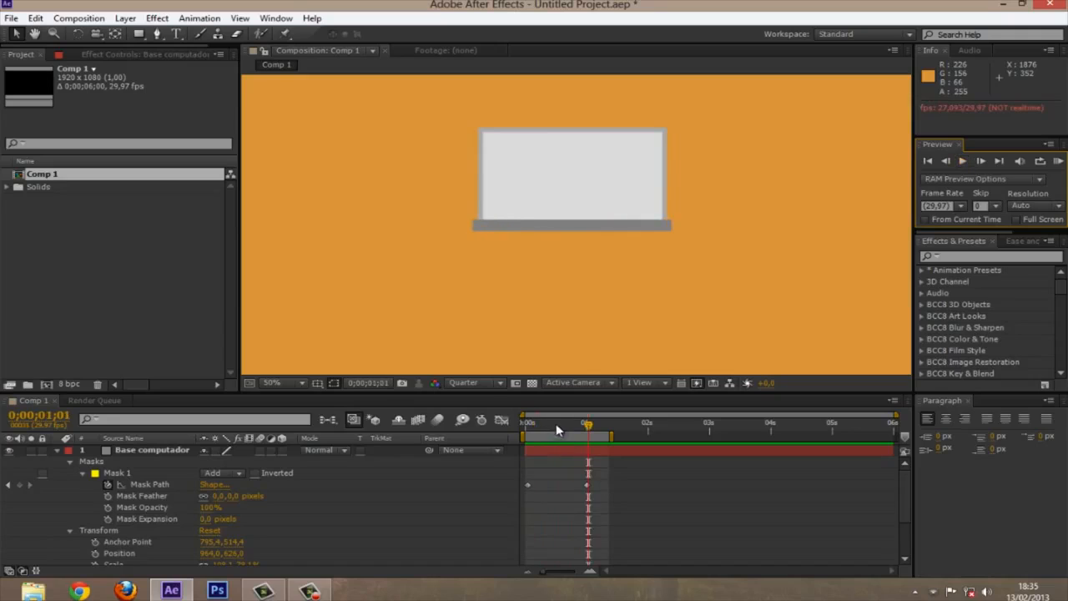
Step: Speed up the base's opening by moving its ending Mask Path keyframe to 0;00;00;16, and preview it from the start
mouse_move(586, 424)
mouse_down()
mouse_move(506, 430)
mouse_move(577, 426)
mouse_up()
click(586, 485)
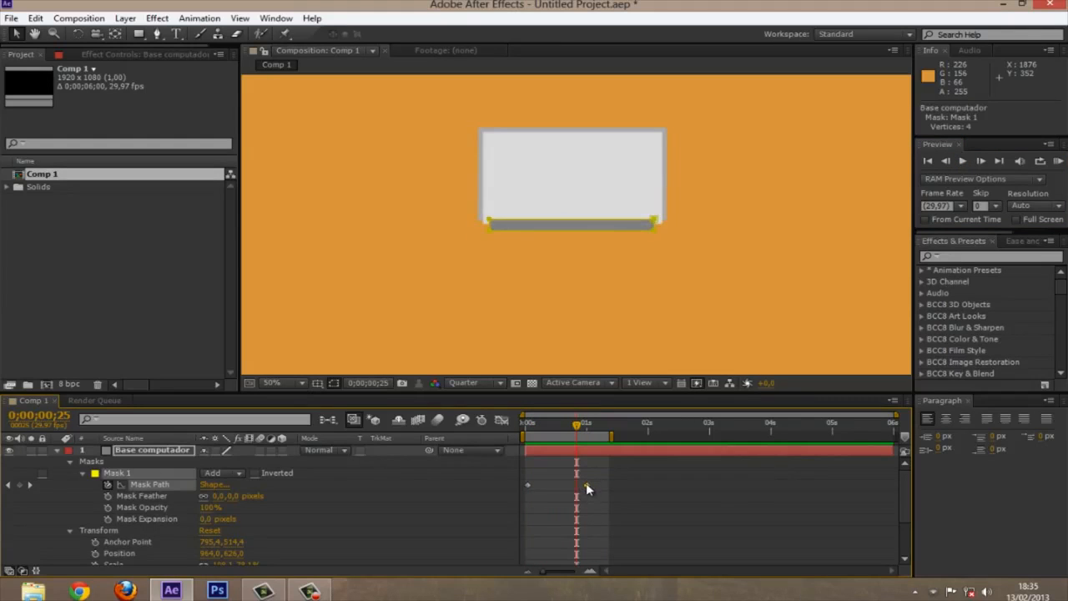
drag(586, 484, 557, 485)
drag(576, 424, 525, 425)
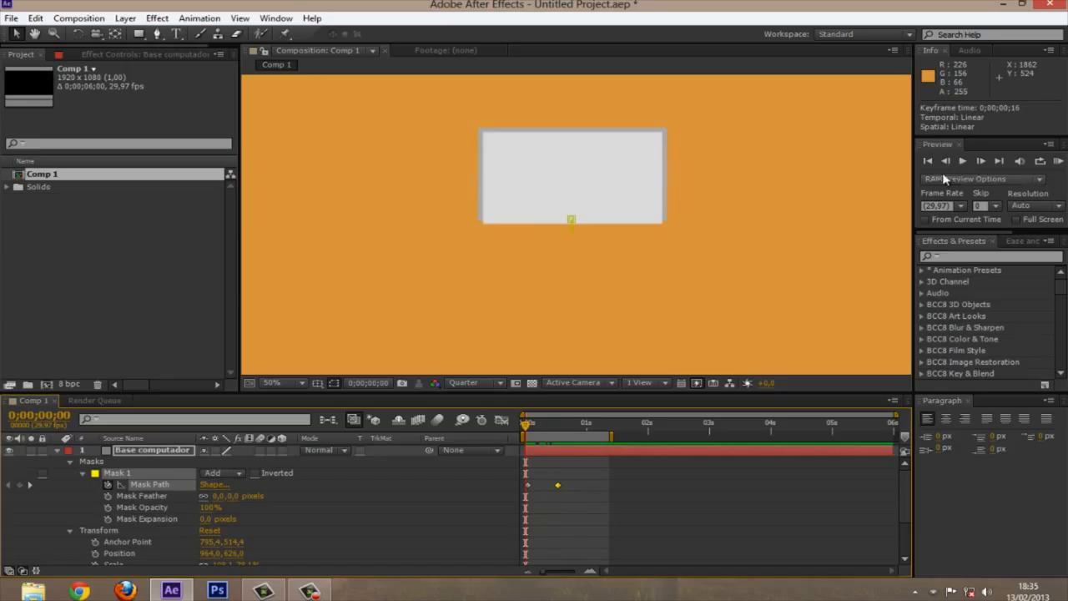
click(964, 160)
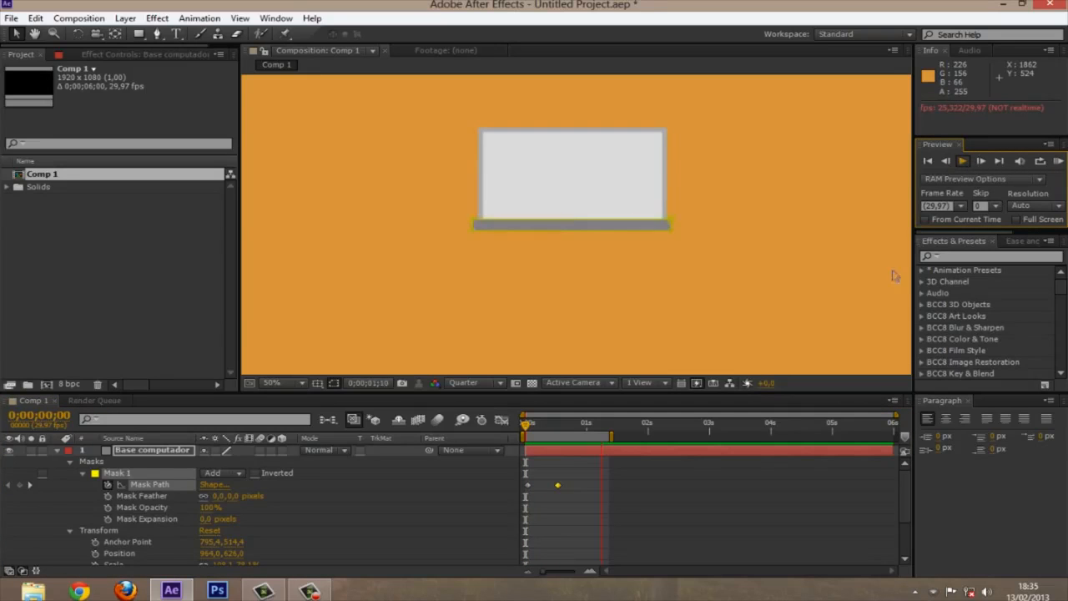
click(571, 426)
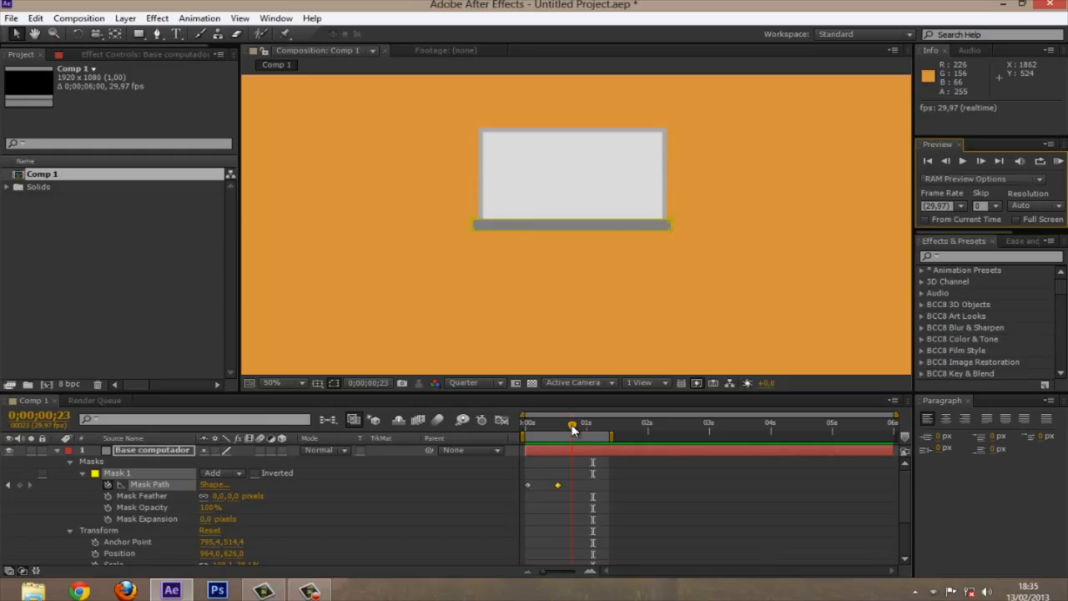
Step: Shorten the work area to end at 0;00;00;23 and play a RAM preview of the base animation
drag(610, 435, 581, 435)
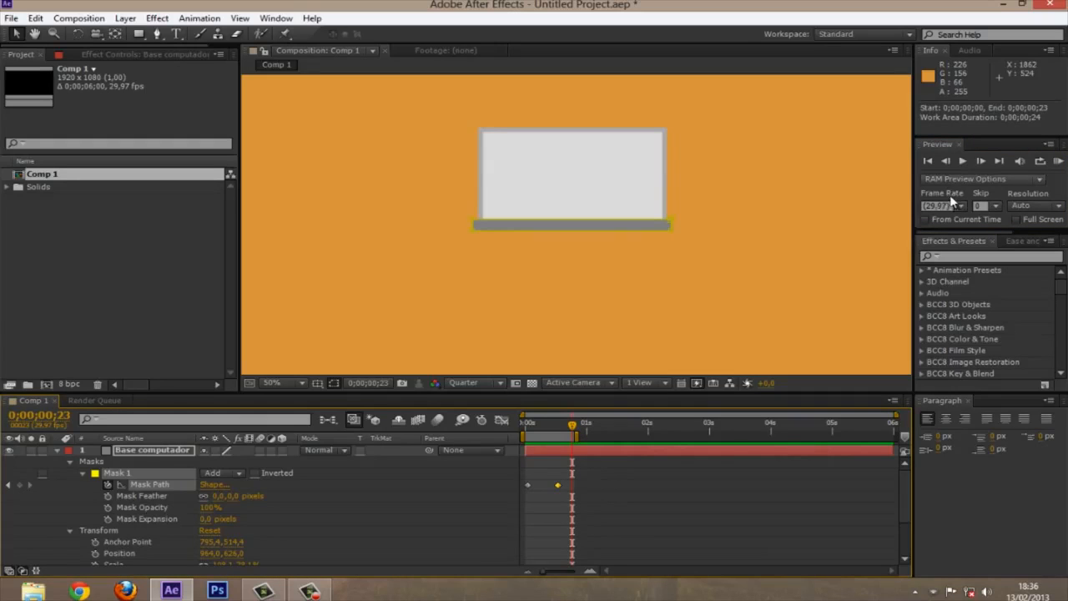
key(KP_0)
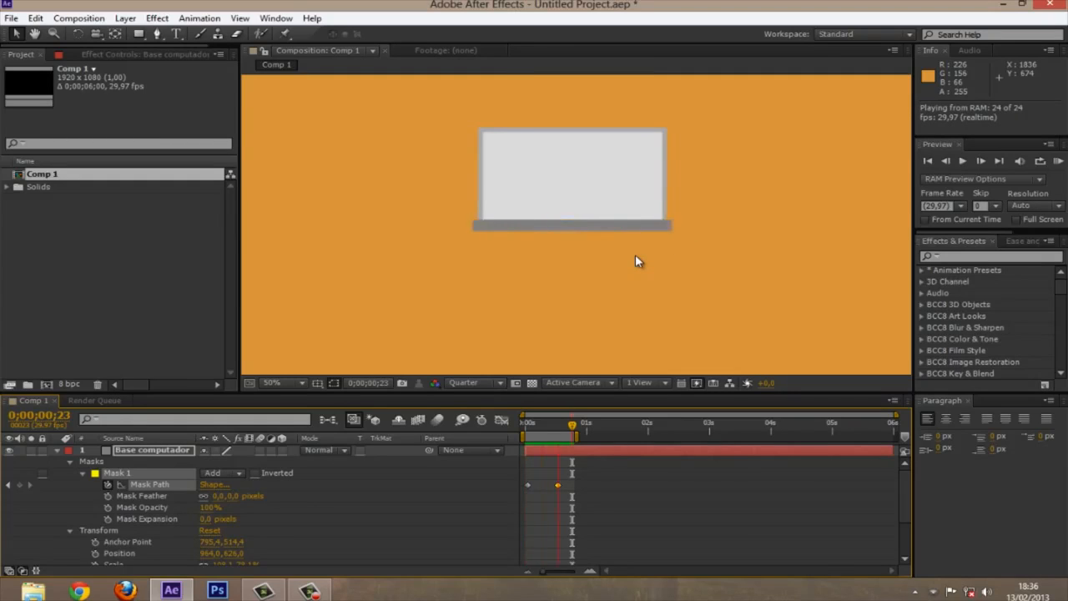
key(space)
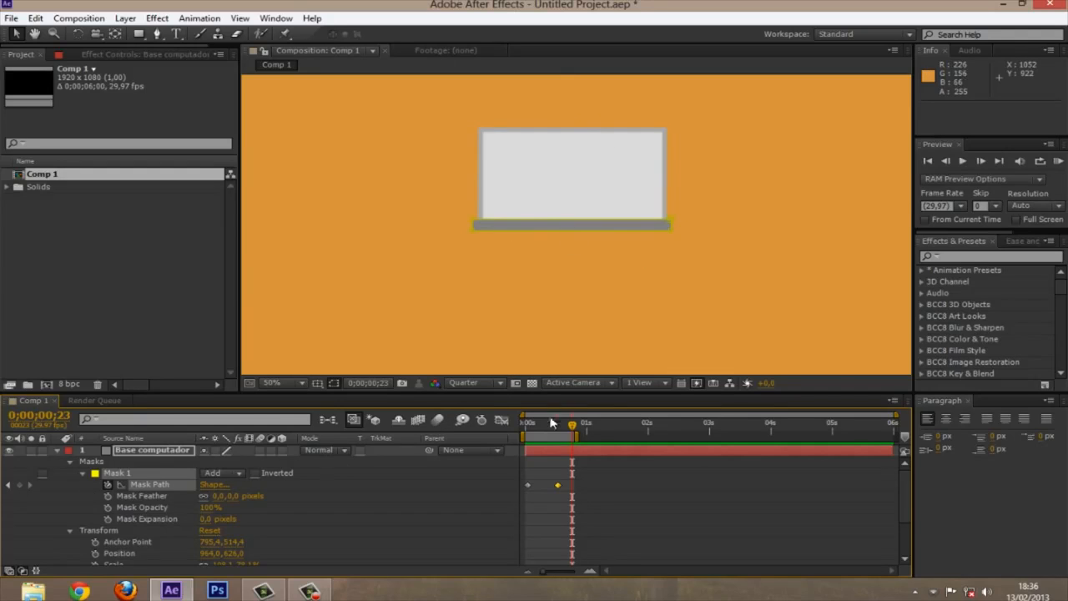
Step: Return to the start of the timeline, collapse the Base computador layer's properties and deselect the layer
drag(572, 427, 525, 428)
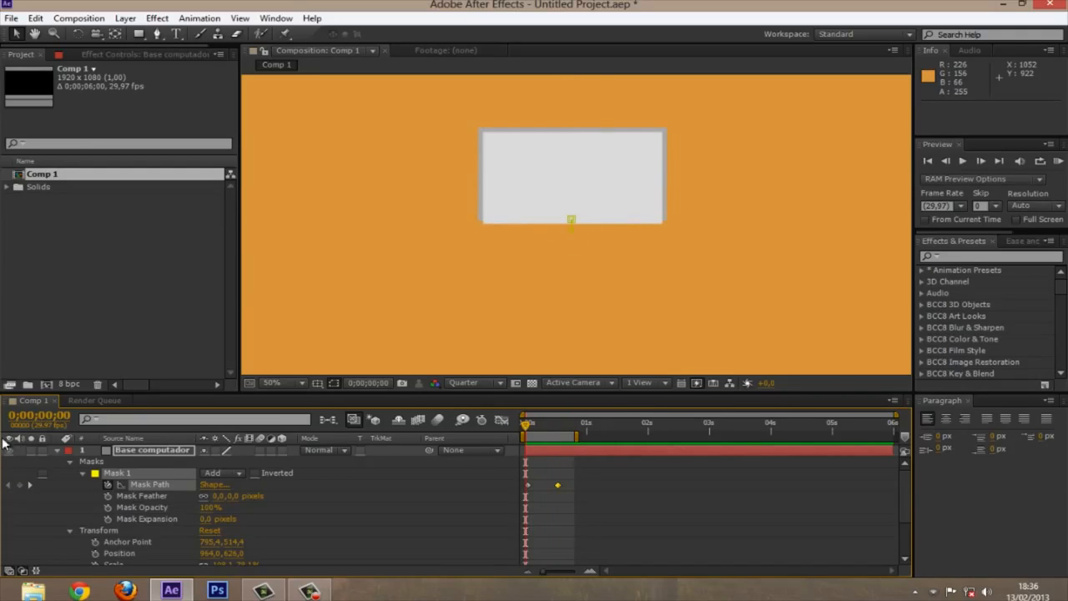
click(58, 450)
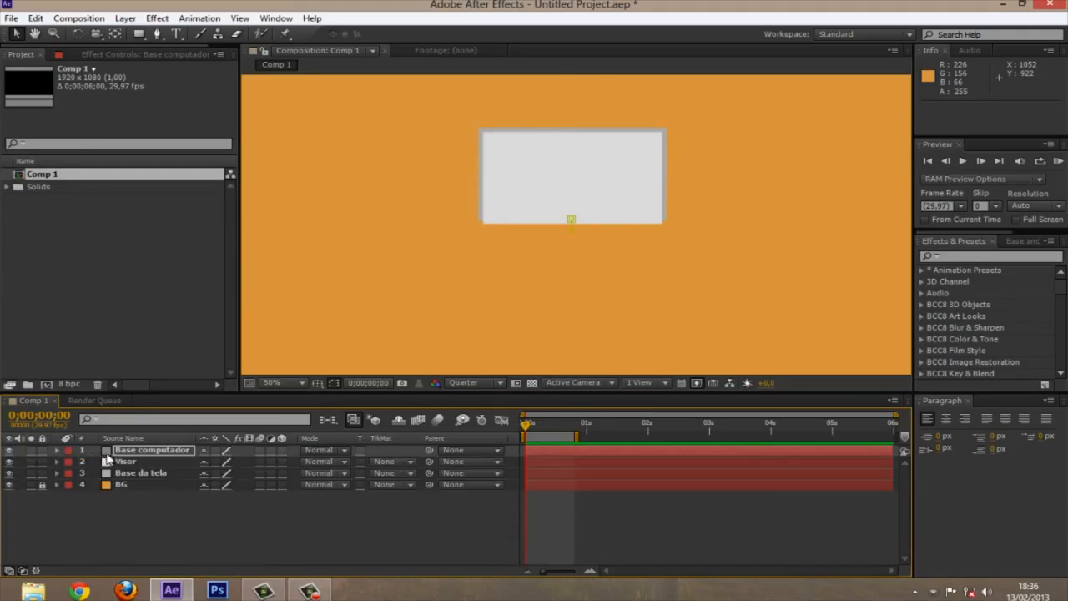
click(208, 515)
Step: Scrub through the base's opening and return to the first frame to inspect the whole composition
drag(533, 423, 566, 425)
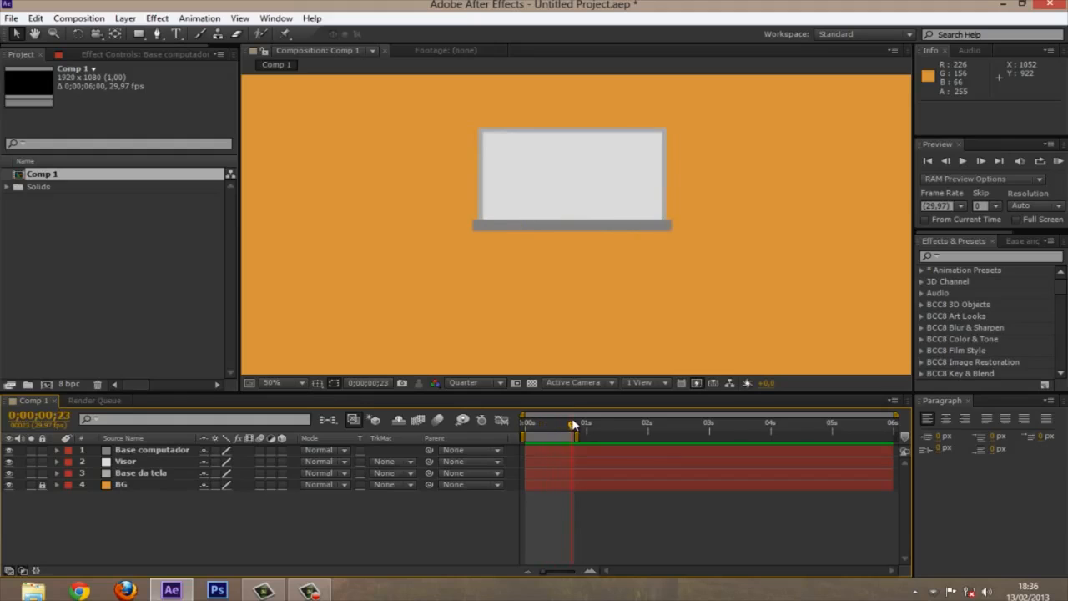
drag(658, 425, 673, 428)
drag(547, 426, 524, 426)
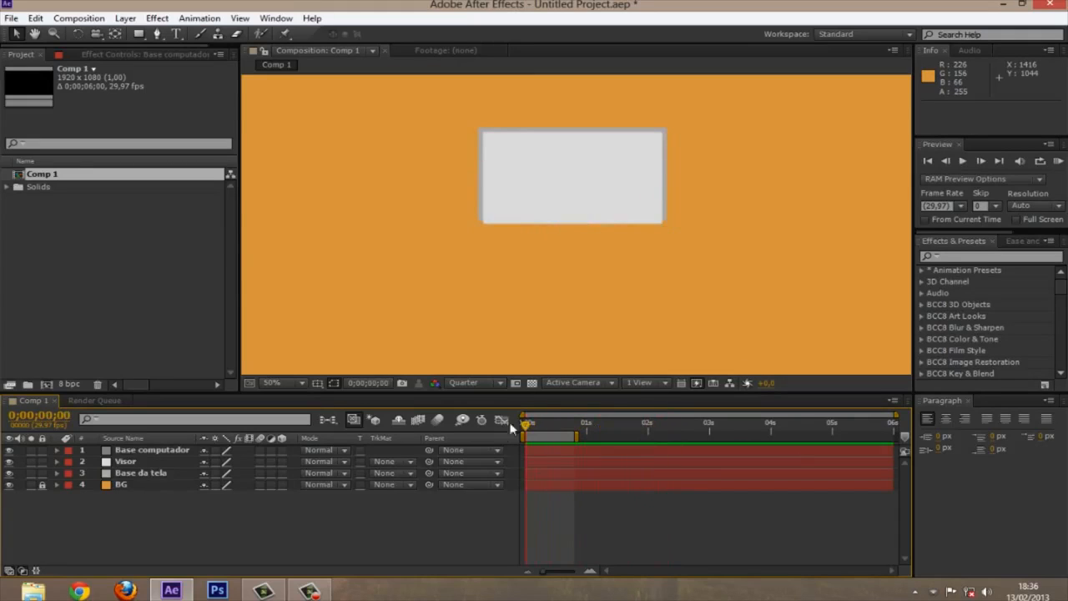
scroll(536, 229, down, 2)
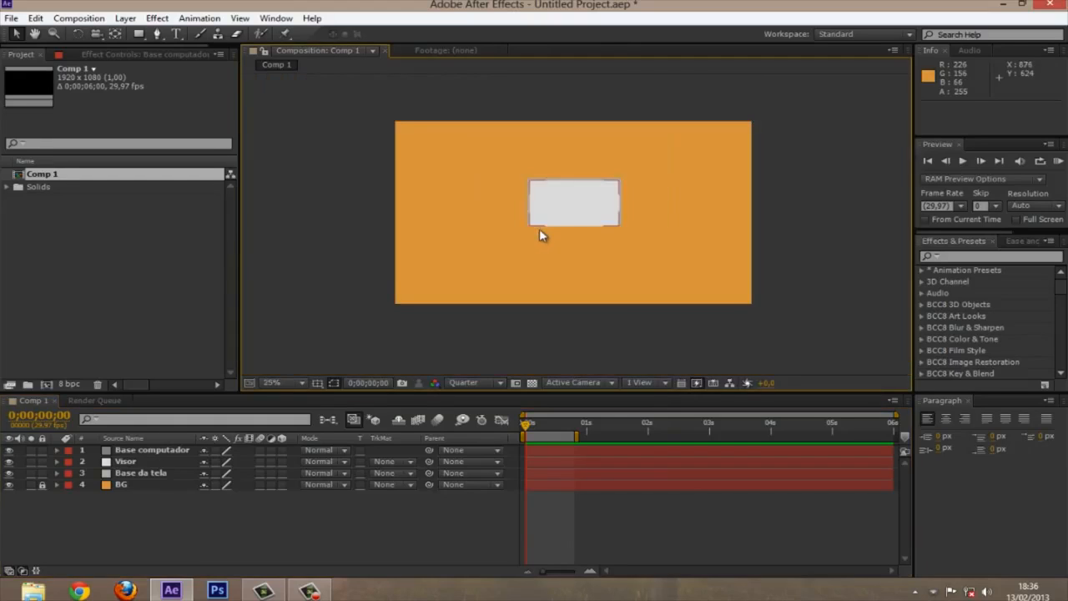
scroll(518, 244, up, 2)
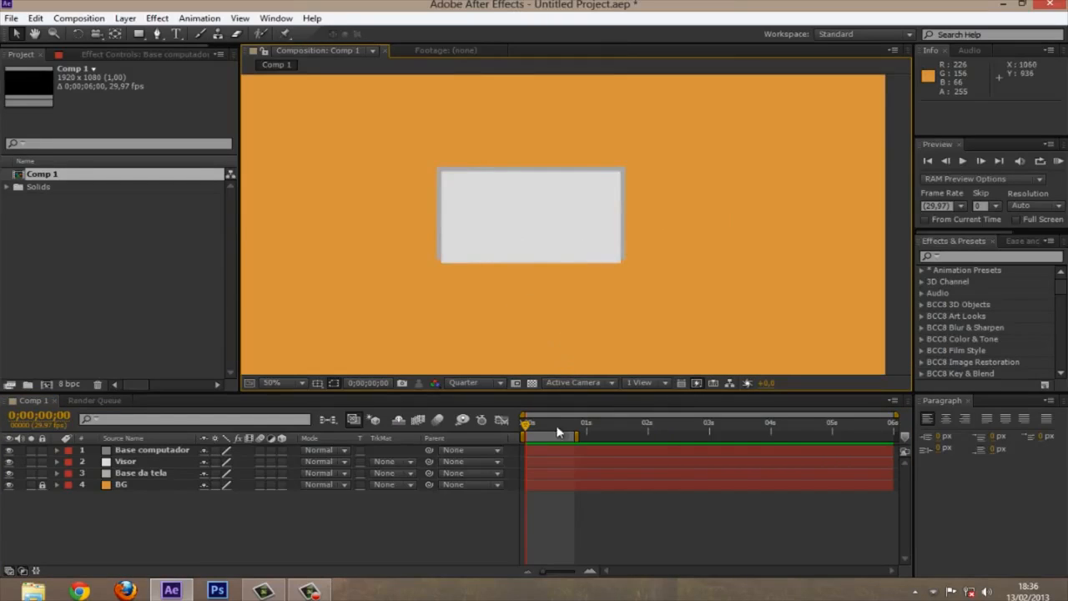
Step: Scrub through the opening of the Base computador layer and set the current time to 0;00;00;06
drag(538, 428, 561, 427)
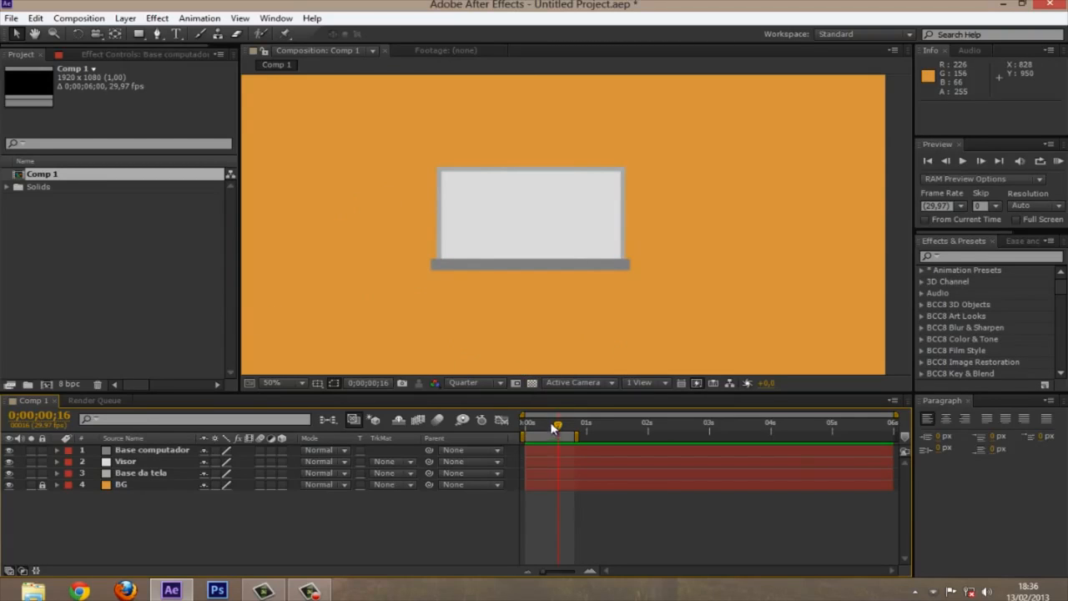
drag(553, 428, 543, 432)
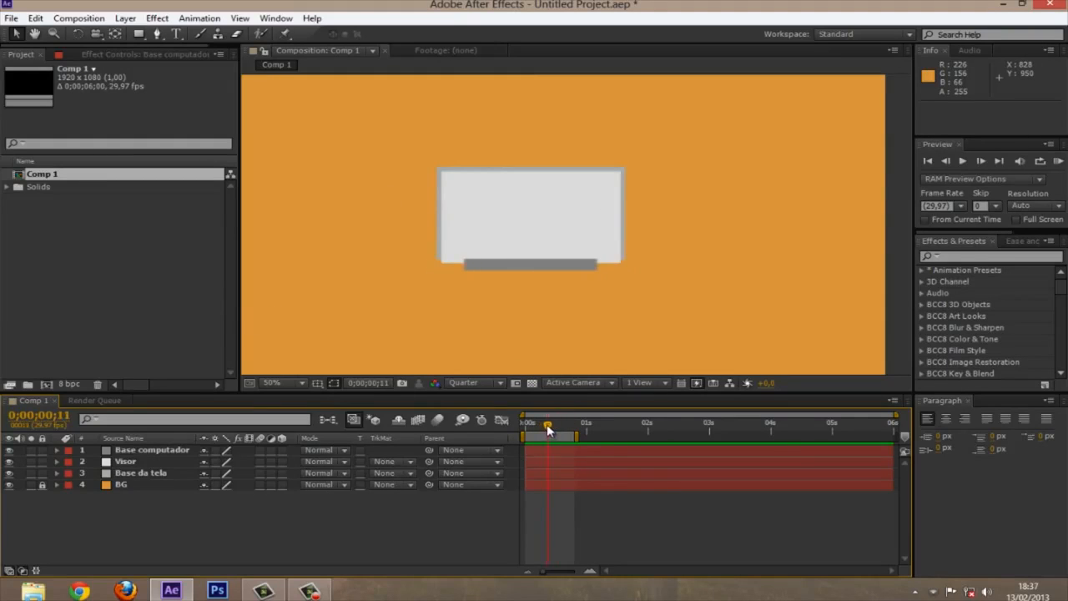
drag(547, 423, 538, 426)
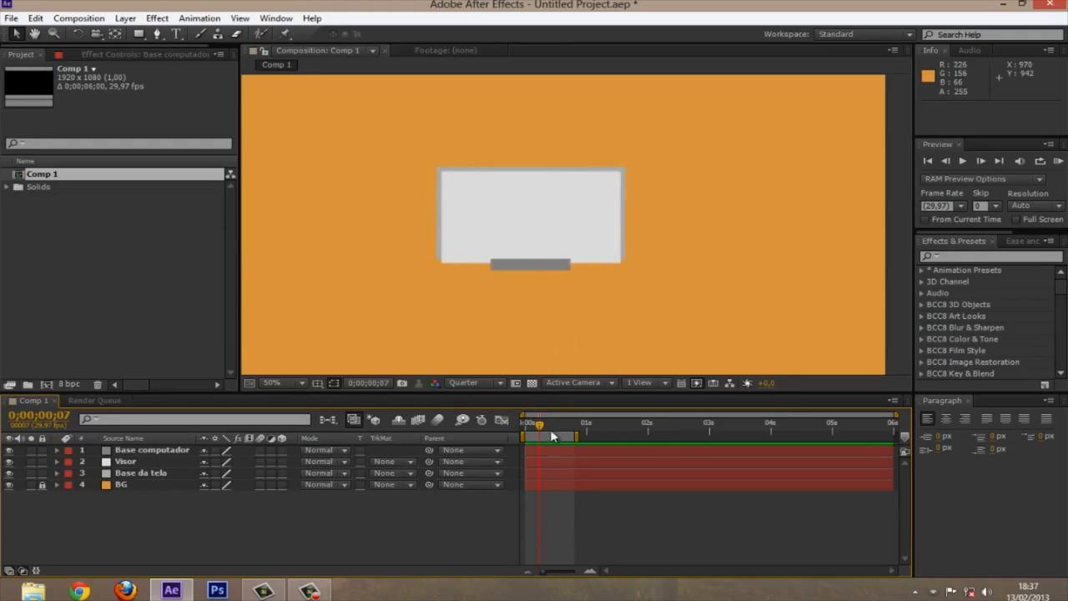
click(193, 452)
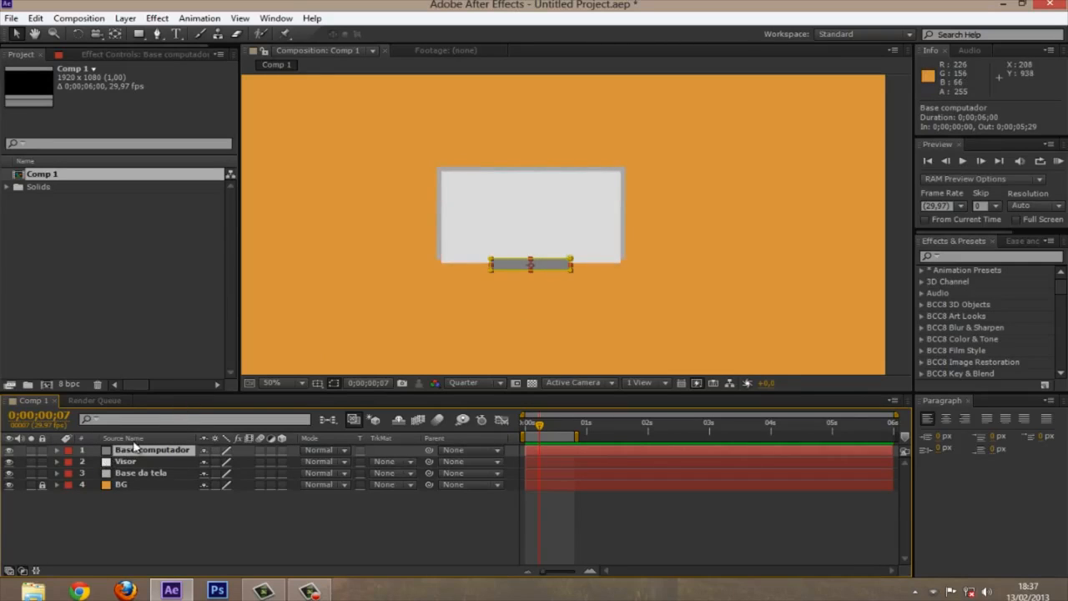
mouse_move(541, 426)
mouse_down()
mouse_move(533, 421)
mouse_move(579, 423)
mouse_move(540, 426)
mouse_up()
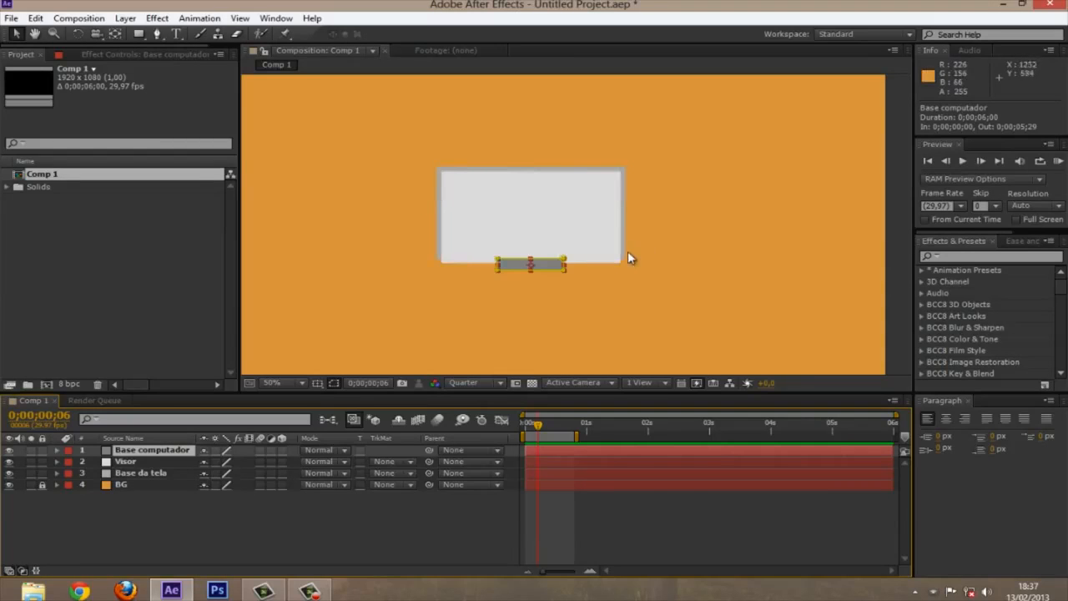
Step: Reveal the Mask 1 properties of the Base da tela layer and enlarge the timeline area to show all of them
click(142, 473)
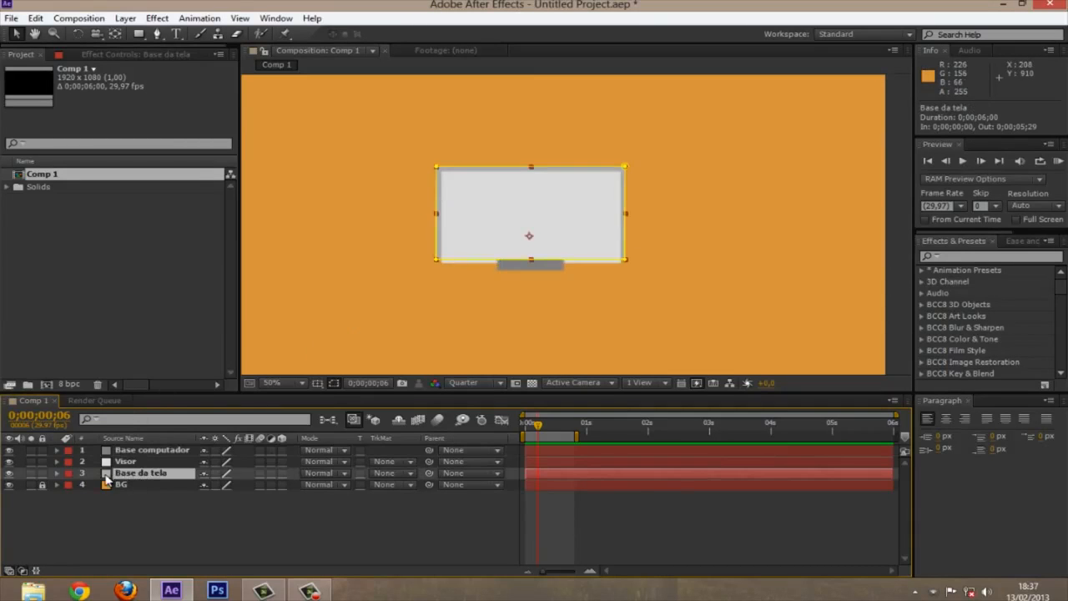
click(52, 474)
click(57, 473)
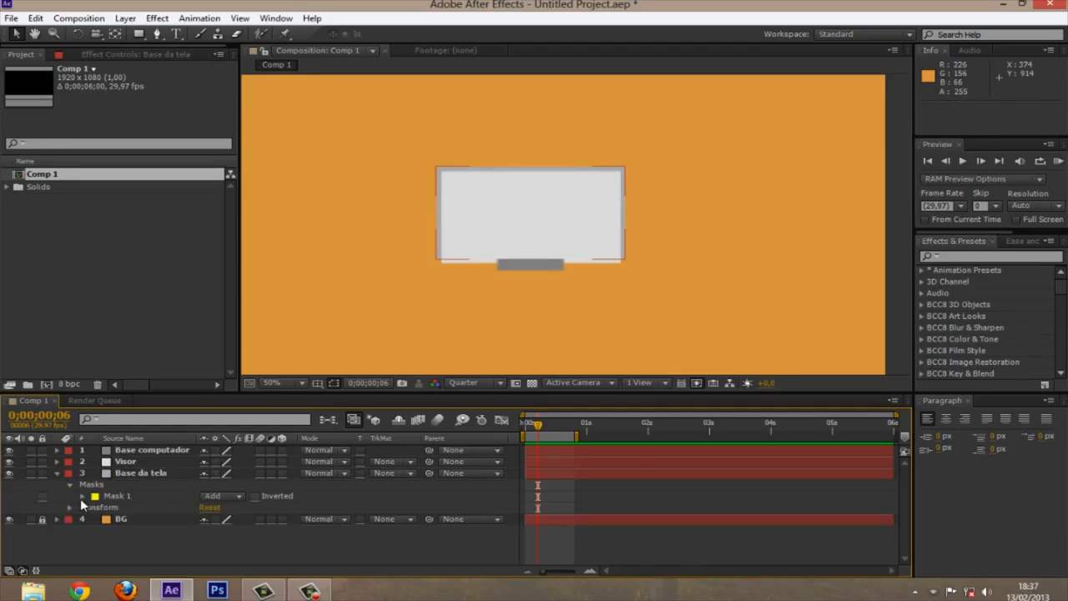
click(83, 496)
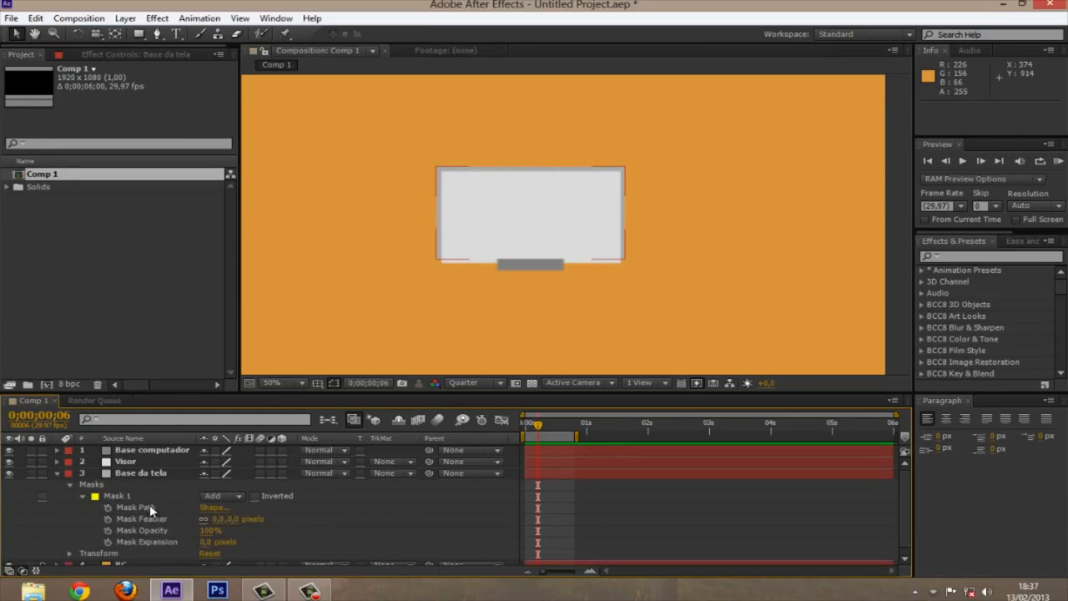
click(118, 451)
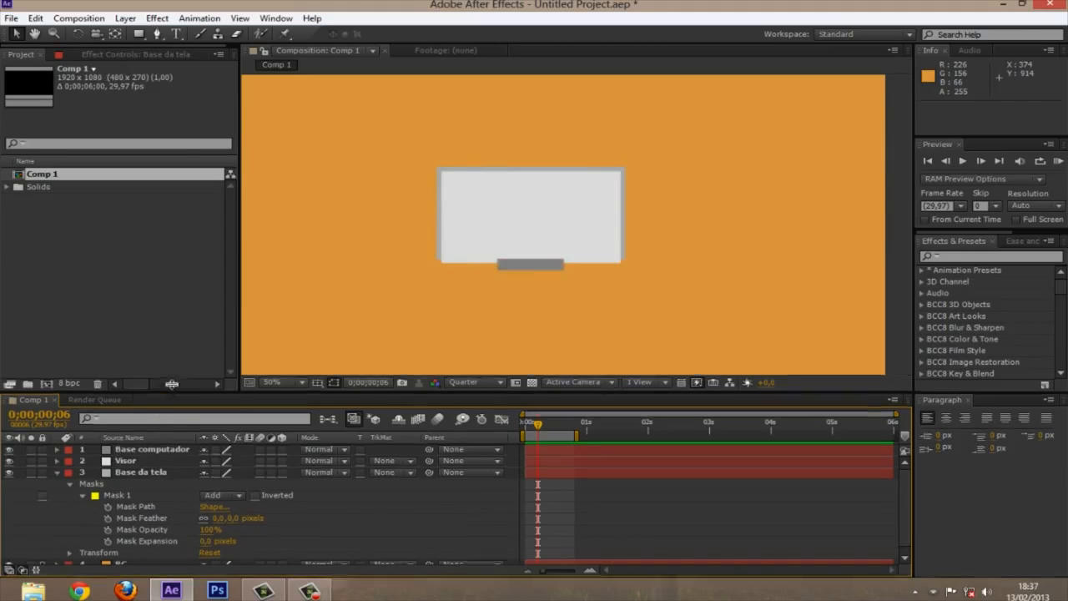
drag(170, 393, 174, 322)
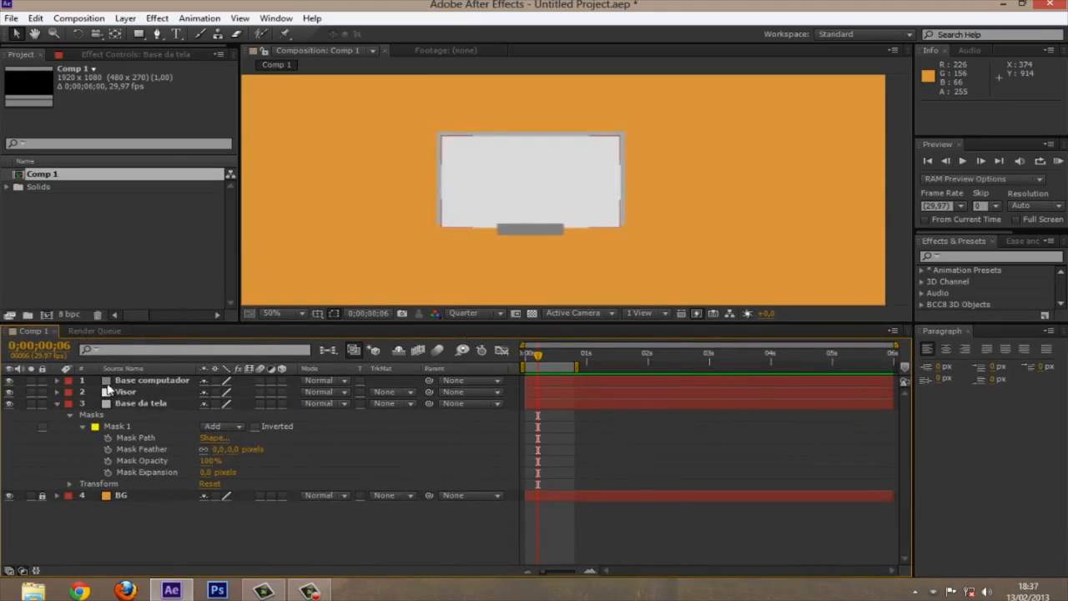
Step: Show the Base computador layer's Mask Path keyframes and collapse its Transform group
click(73, 382)
click(56, 381)
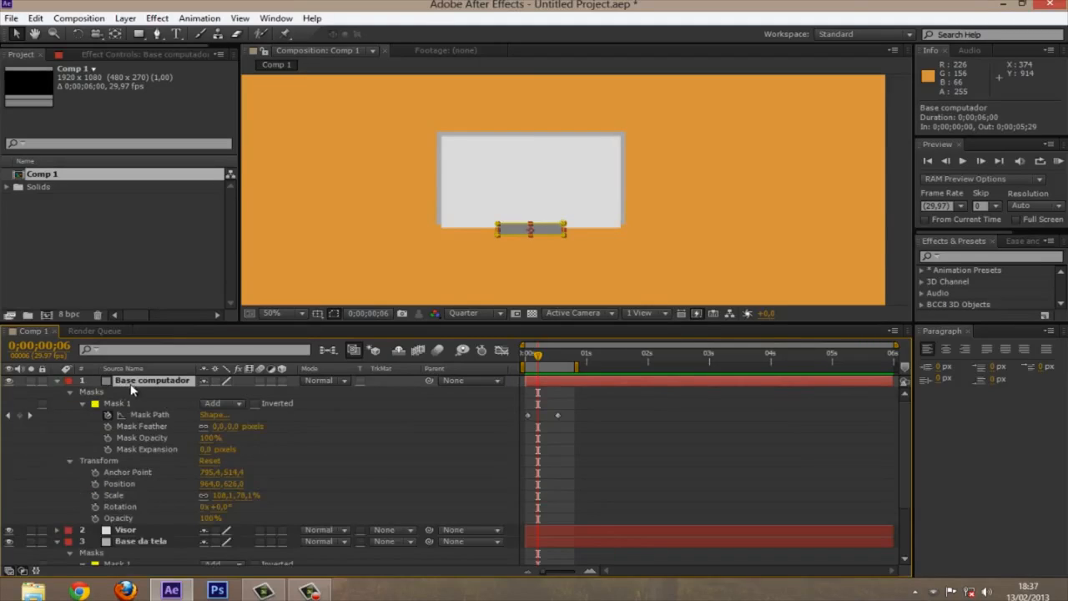
click(70, 461)
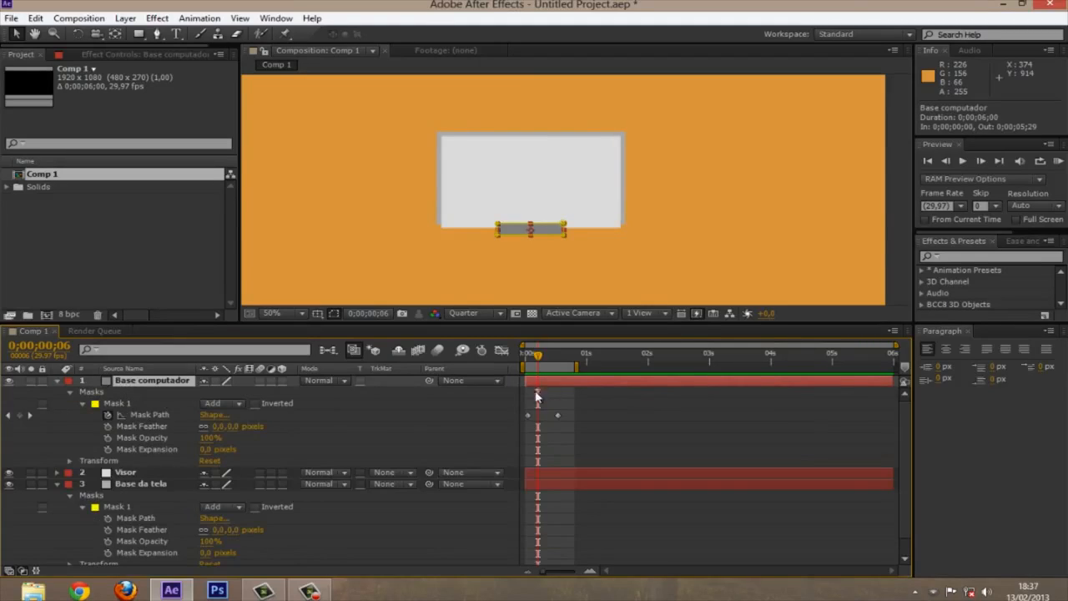
Step: Extend the work area to 0;00;00;28 and add a Mask Path keyframe for Base da tela at 0;00;00;23
click(147, 505)
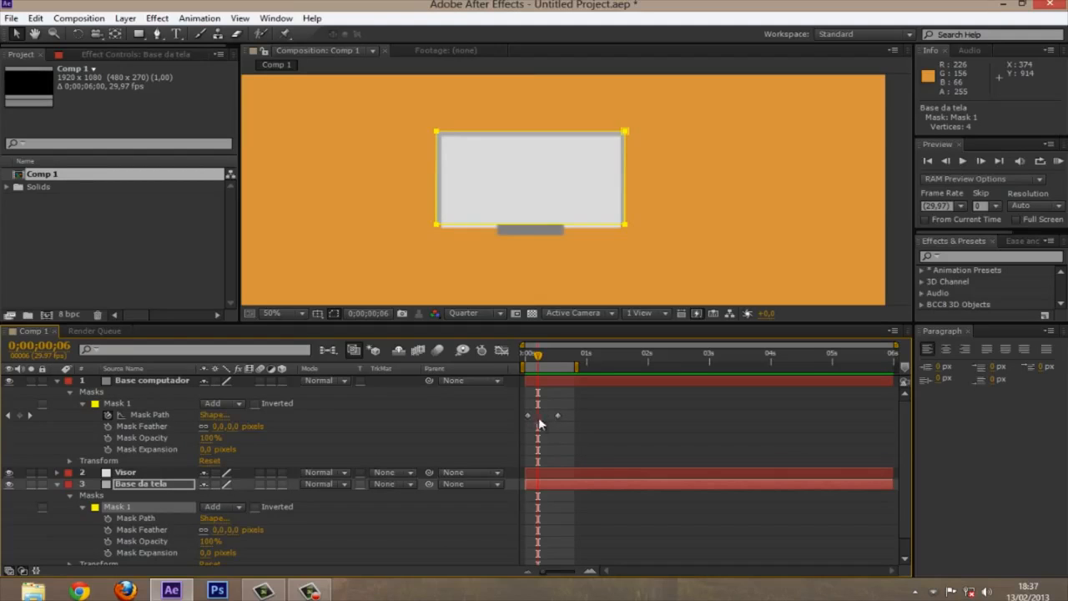
click(187, 382)
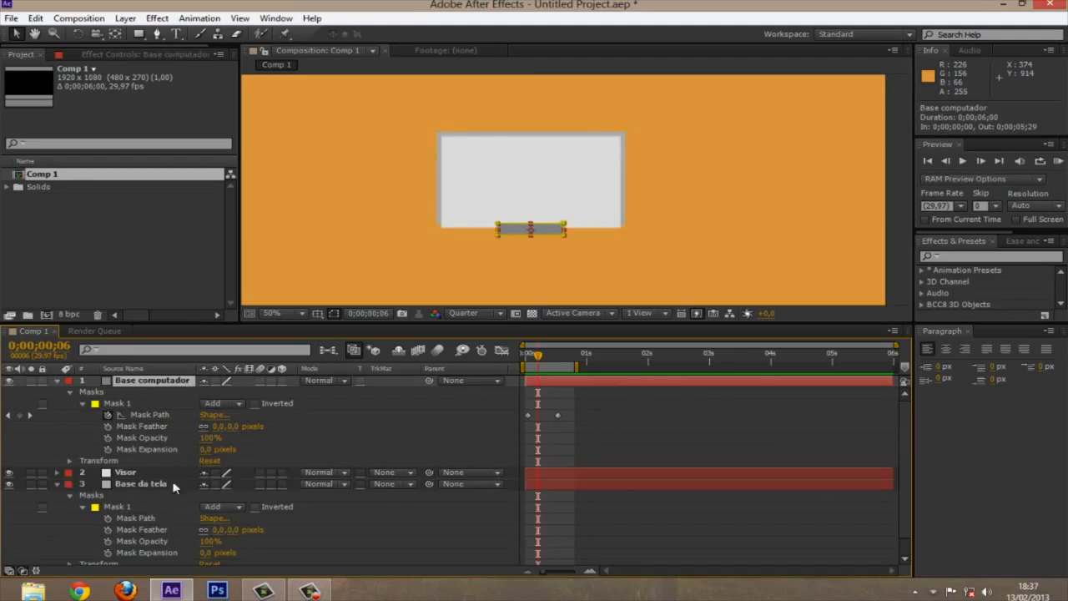
click(134, 518)
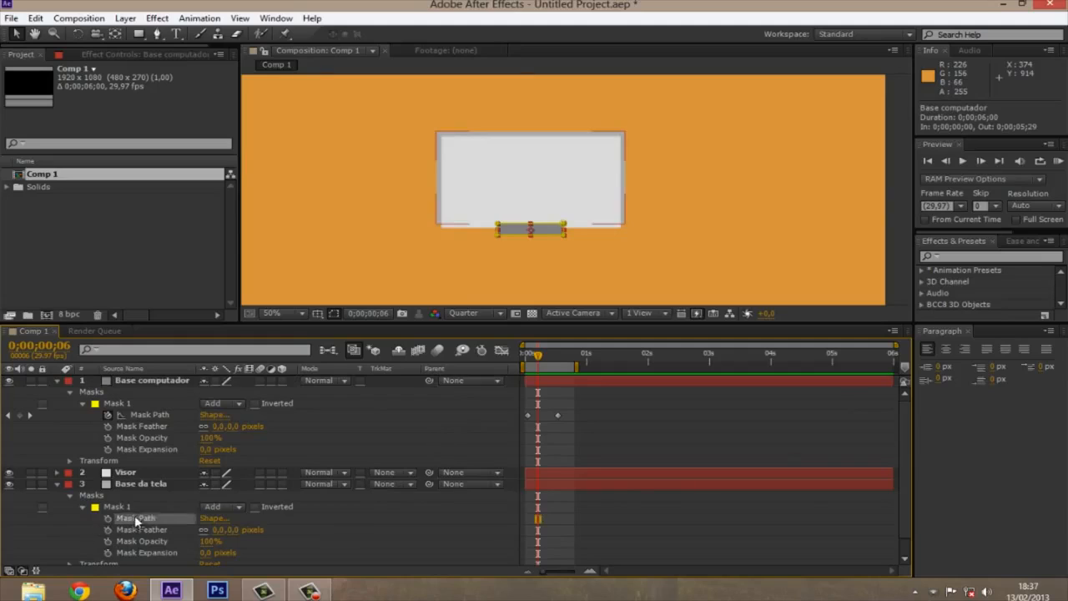
drag(539, 357, 541, 382)
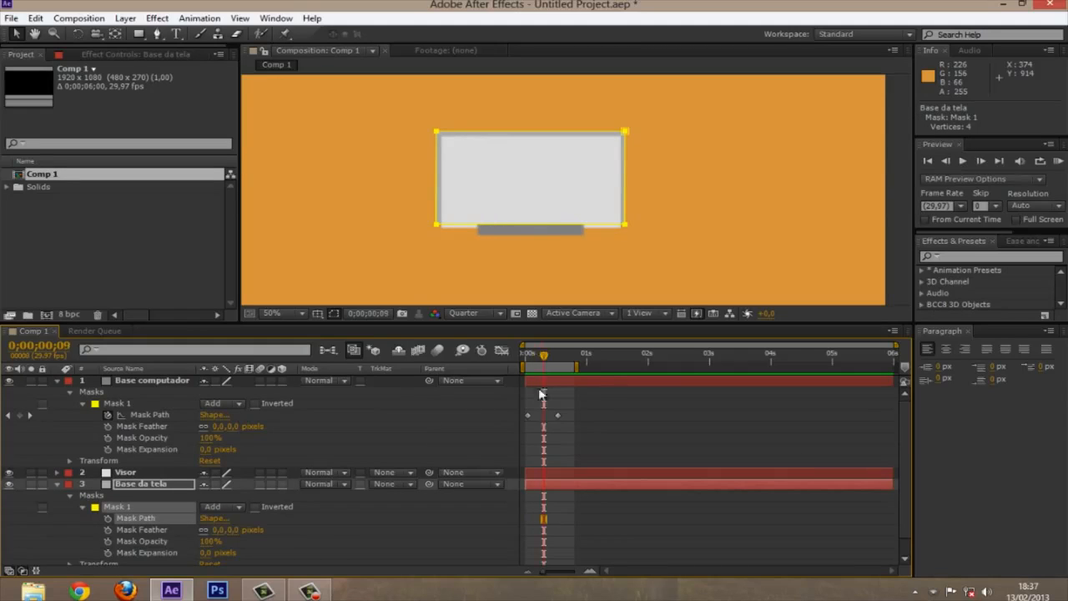
drag(544, 356, 572, 359)
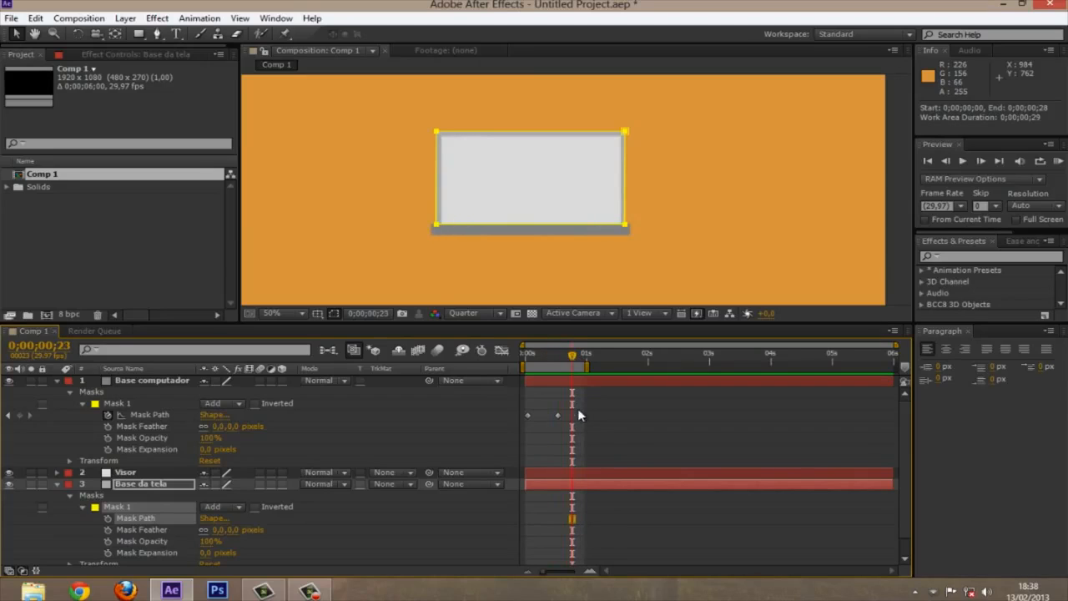
click(109, 518)
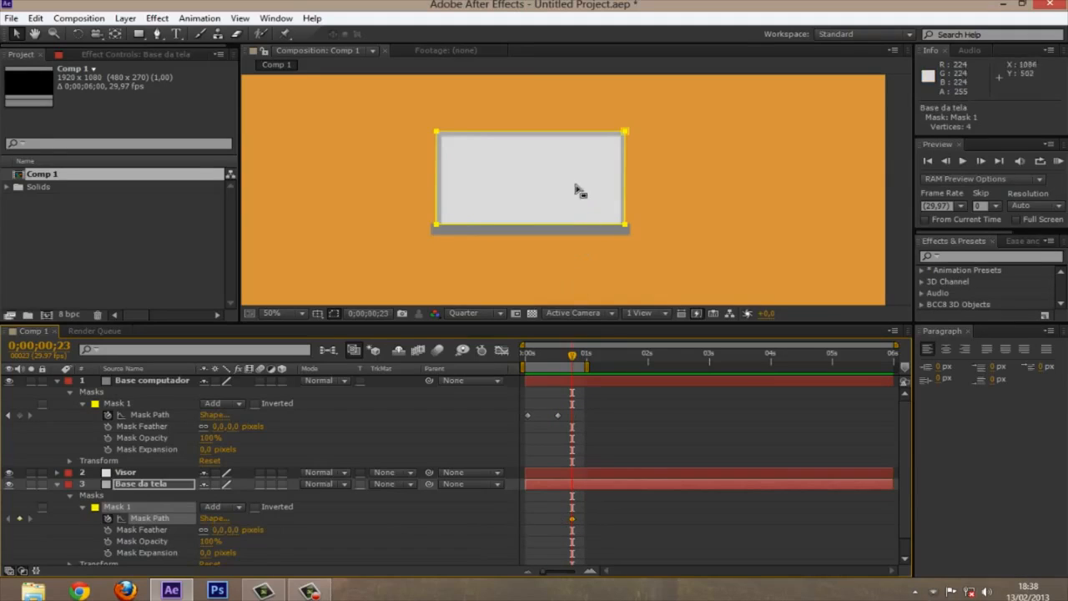
Step: At 0;00;00;07, flatten Base da tela's Mask 1 vertically into a thin line along the upper edge of the base
drag(576, 367, 544, 364)
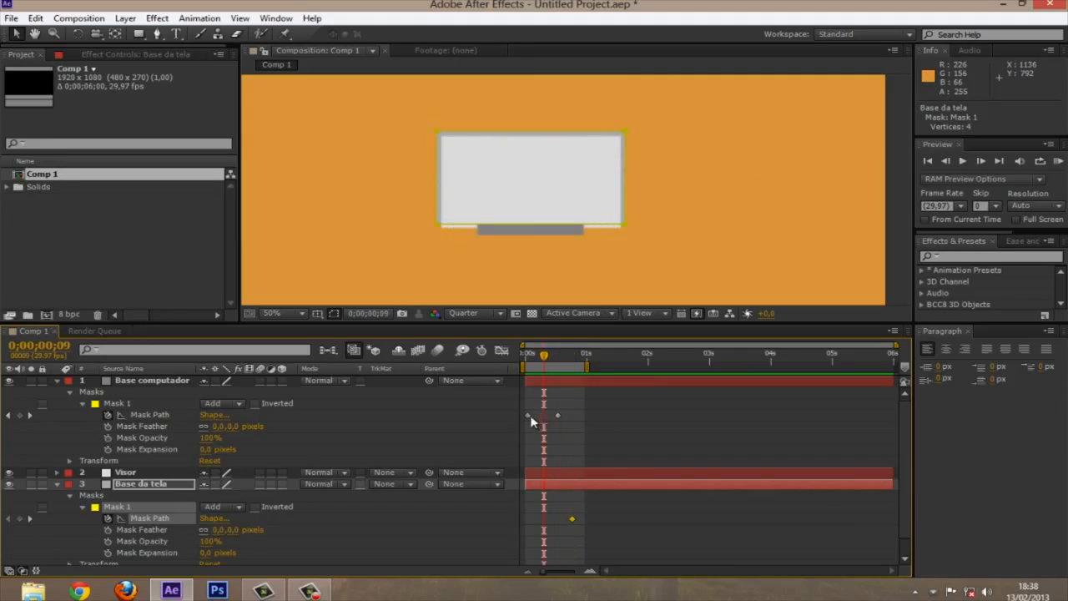
click(548, 508)
click(553, 485)
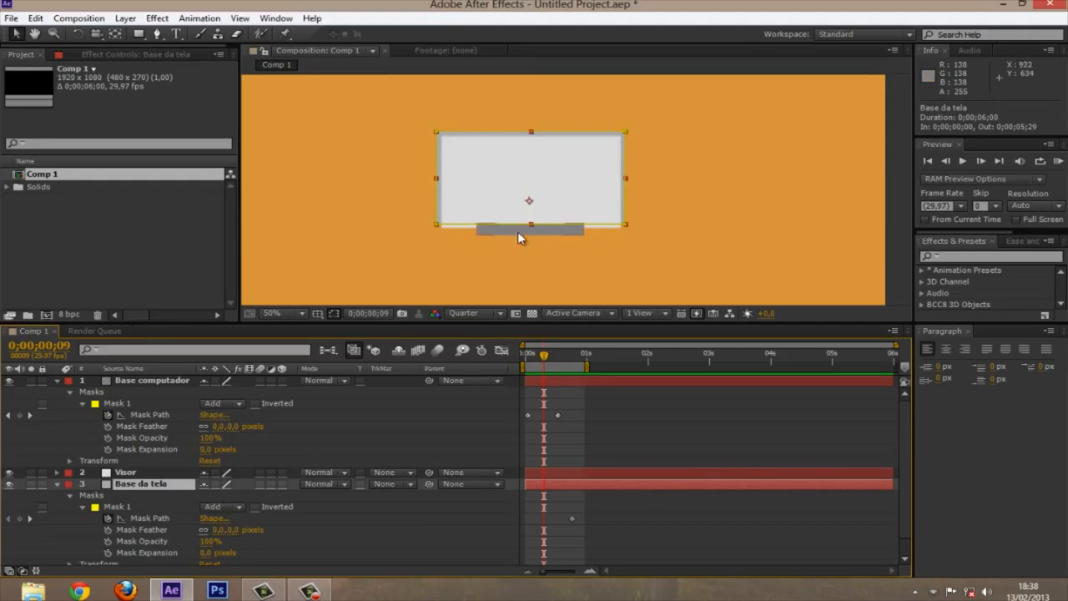
drag(543, 355, 540, 355)
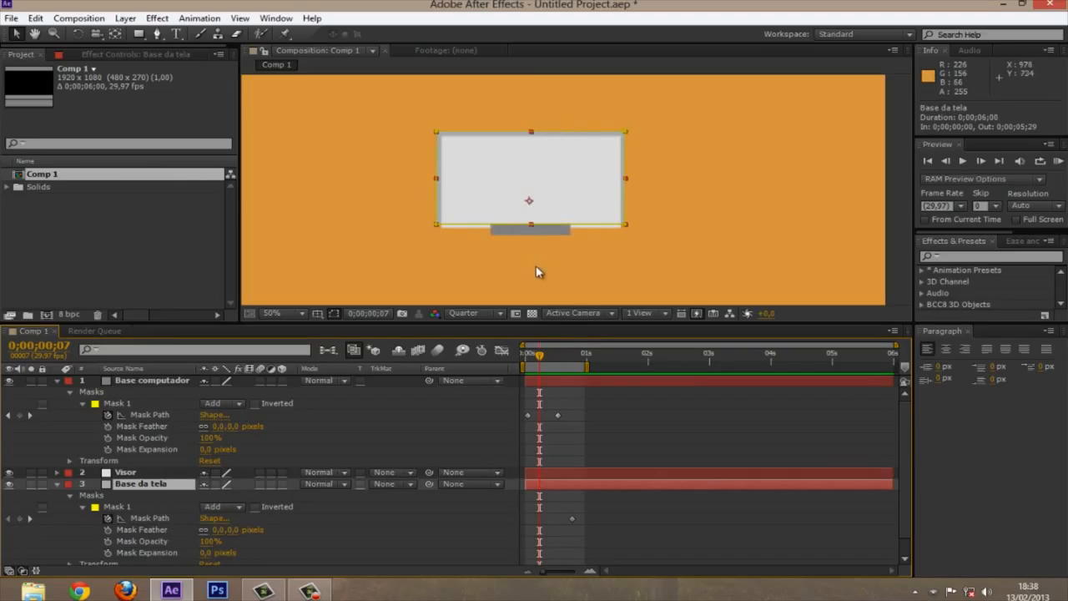
click(588, 226)
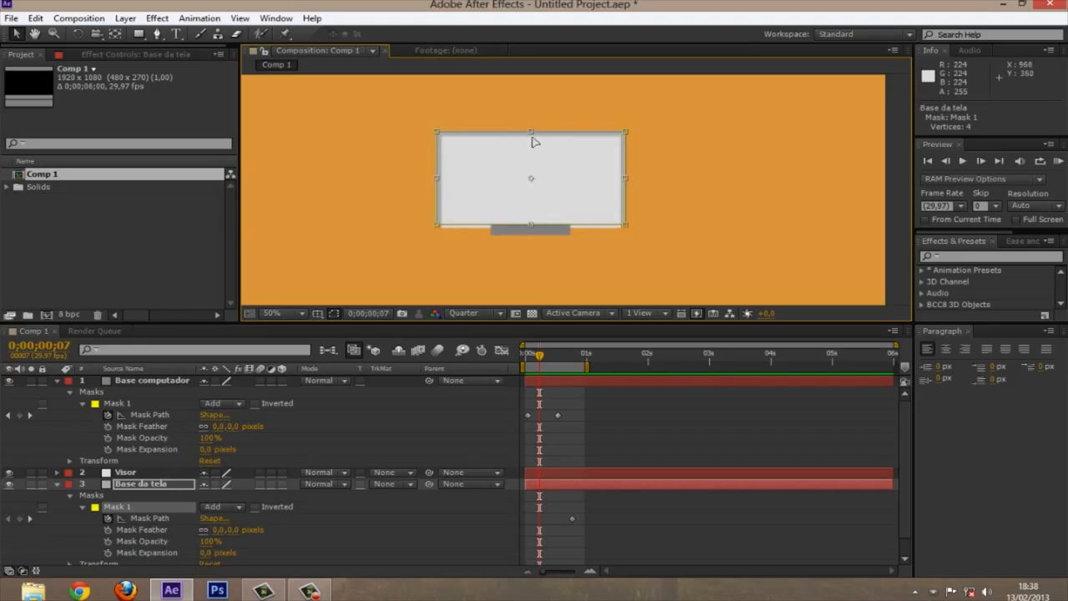
mouse_move(531, 133)
mouse_down()
mouse_move(531, 157)
mouse_move(523, 98)
mouse_move(532, 172)
mouse_move(534, 84)
mouse_move(534, 195)
mouse_move(535, 115)
mouse_move(539, 129)
mouse_up()
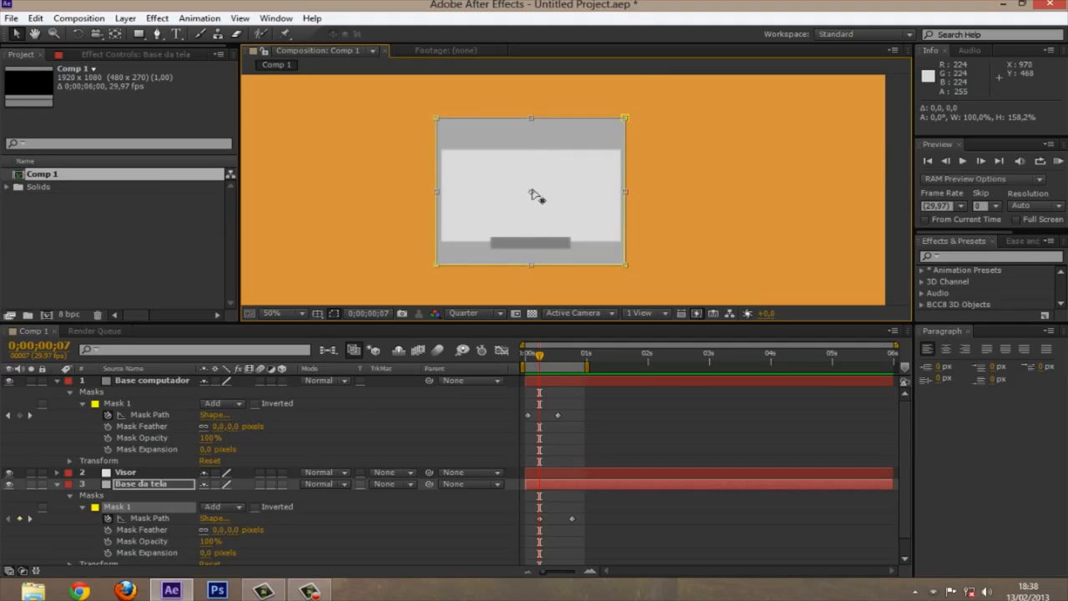
key(ctrl+z)
drag(531, 144, 525, 181)
scroll(542, 241, up, 1)
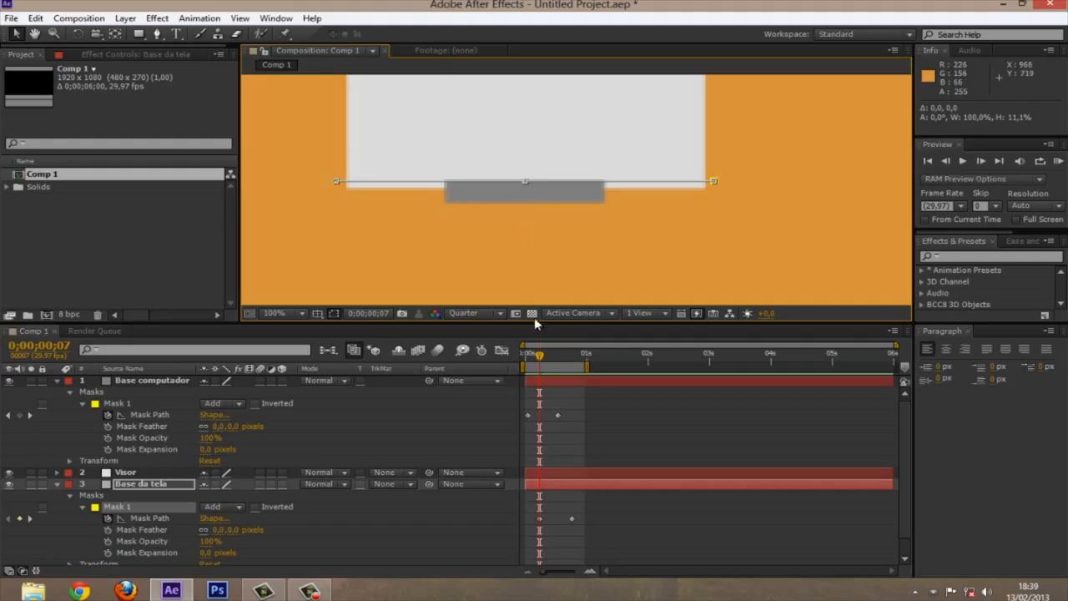
Step: Scrub to 0;00;00;11 to check the screen's opening and hide the Visor layer
mouse_move(539, 360)
mouse_down()
mouse_move(566, 359)
mouse_move(549, 354)
mouse_up()
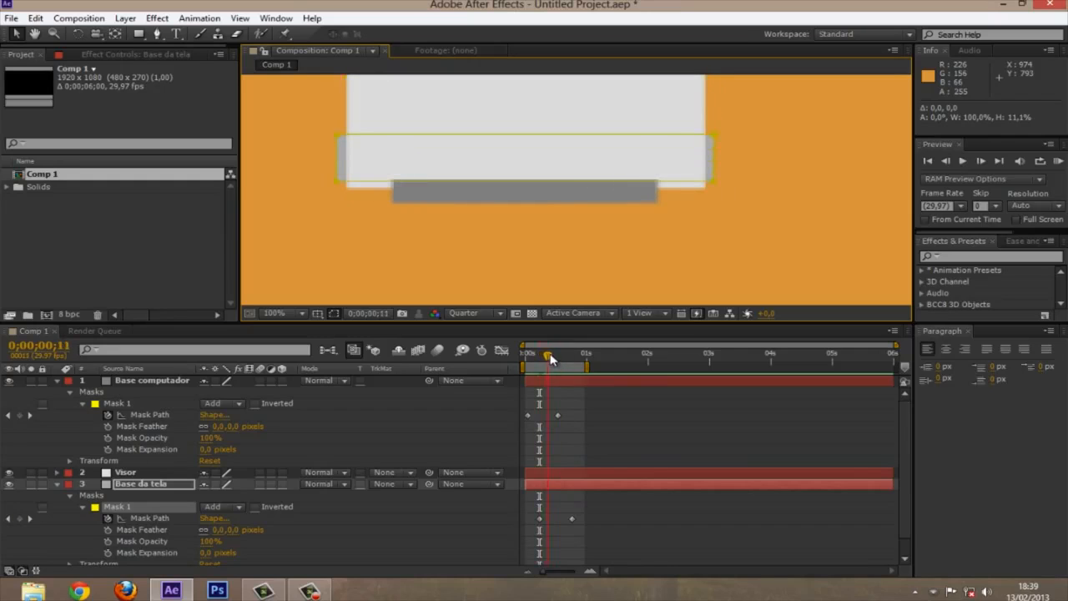
click(158, 474)
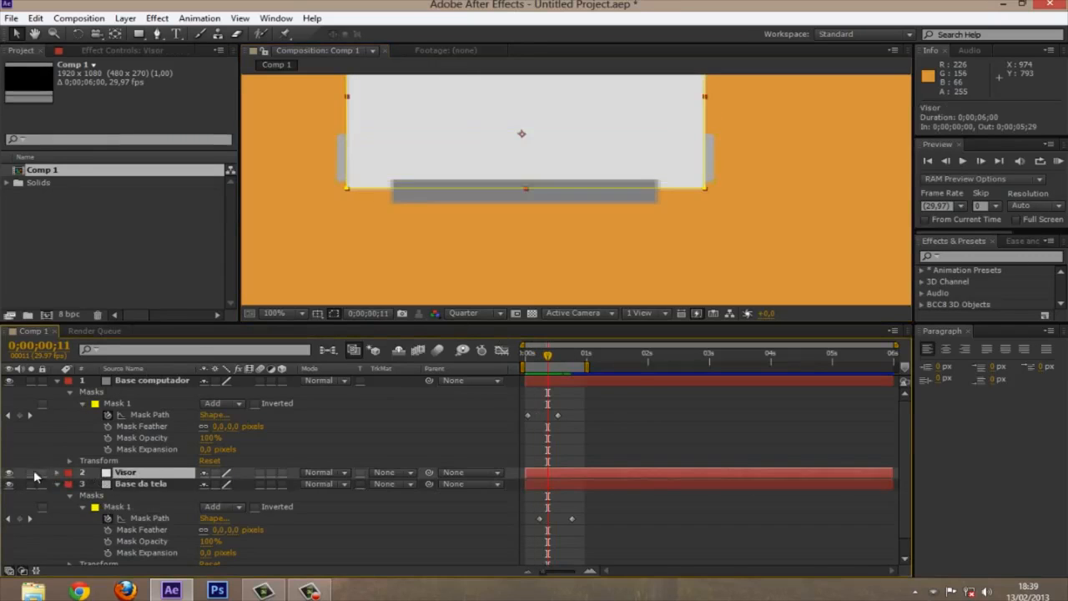
click(9, 472)
key(comma)
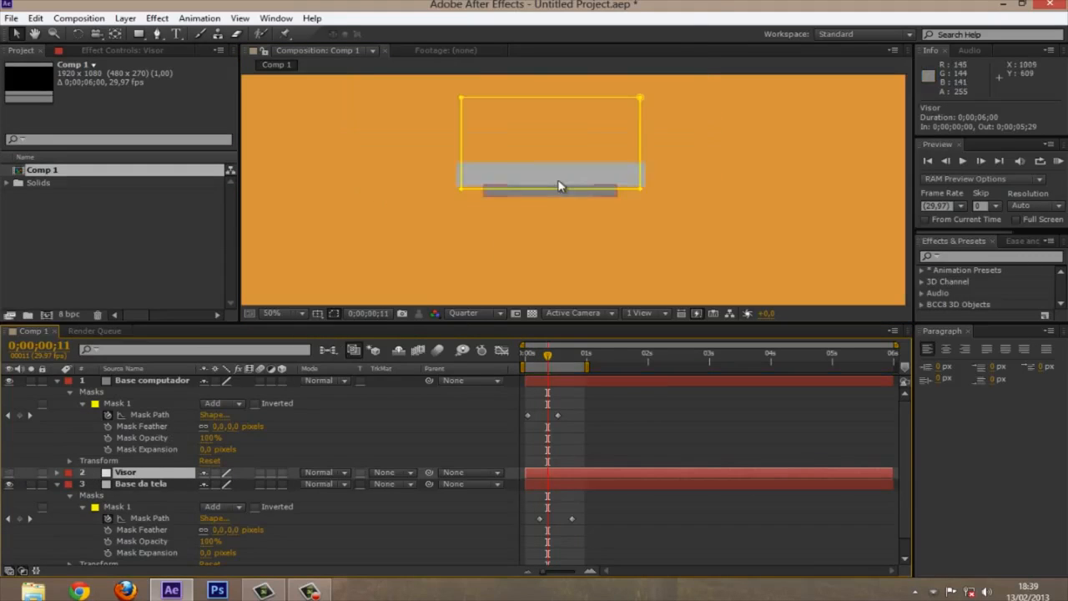
mouse_move(548, 356)
mouse_down()
mouse_move(533, 359)
mouse_move(548, 356)
mouse_up()
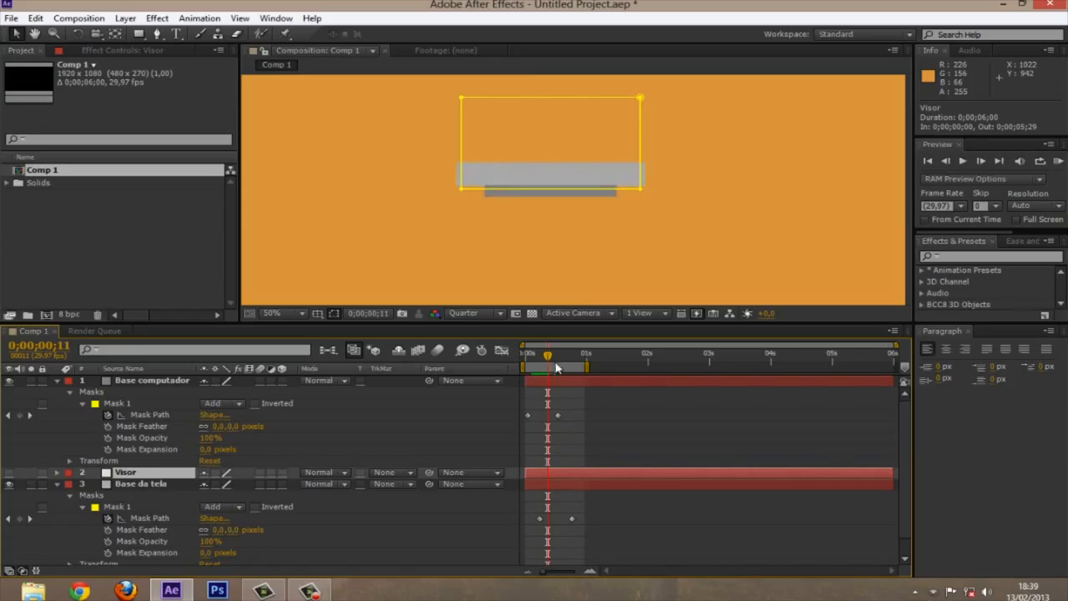
Step: Move both Mask Path keyframes of Base da tela forward in time together so the first one sits at 0;00;00;15
click(590, 515)
drag(589, 518, 532, 531)
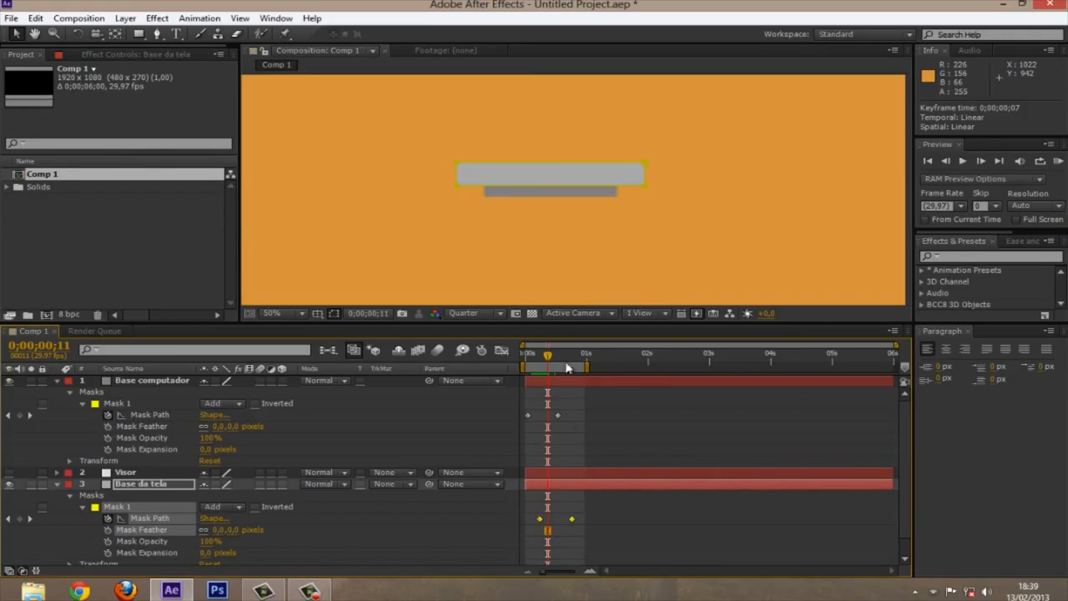
mouse_move(548, 355)
mouse_down()
mouse_move(536, 356)
mouse_move(559, 357)
mouse_up()
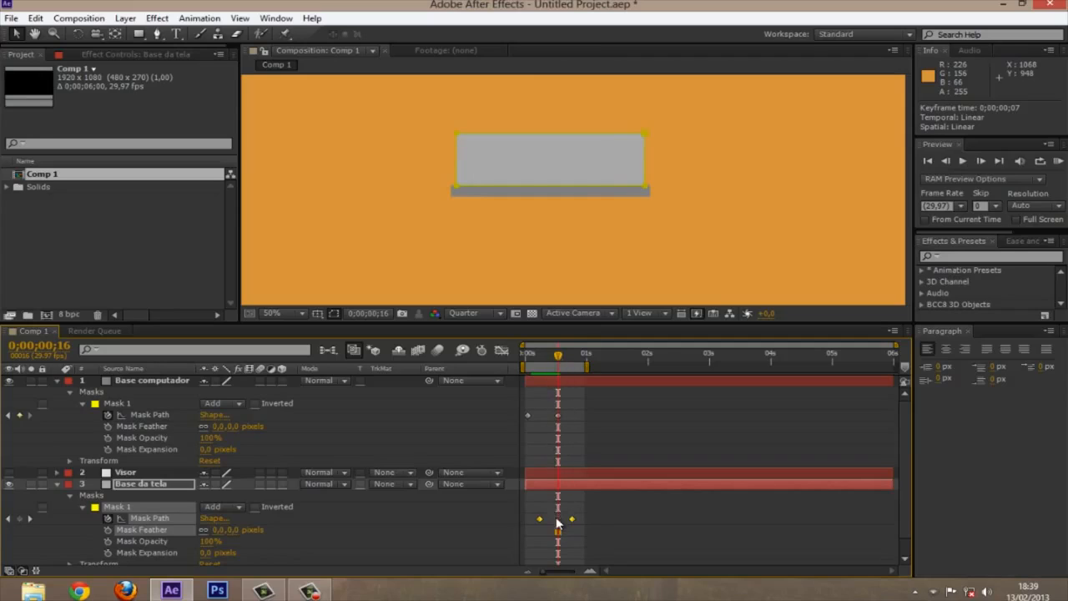
drag(586, 513, 555, 518)
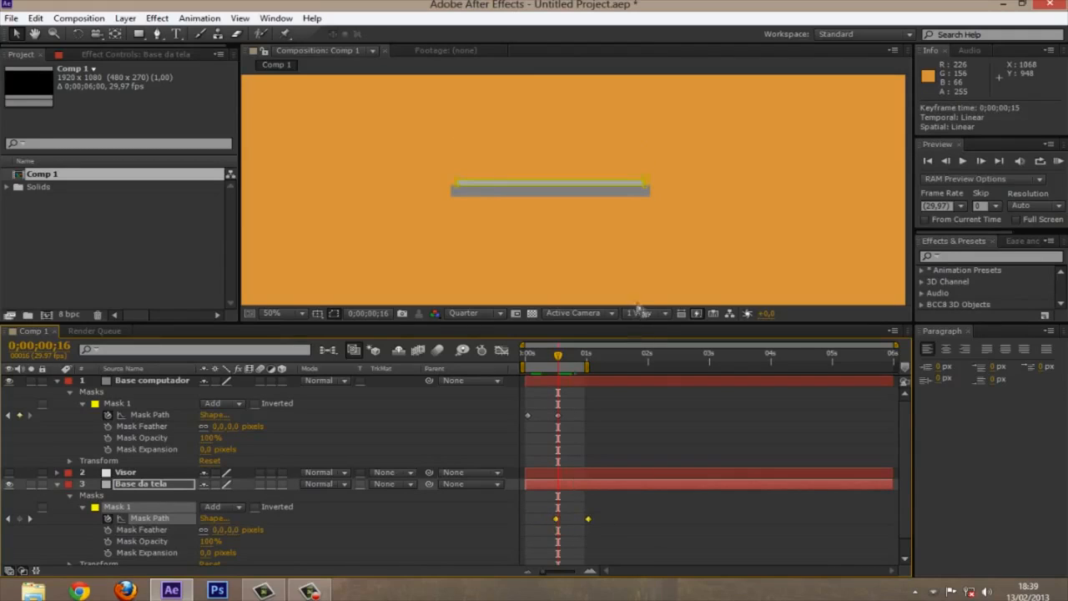
Step: Extend the work area to about 0;00;01;10 and play a RAM preview of the screen rising from the base
drag(590, 365, 562, 353)
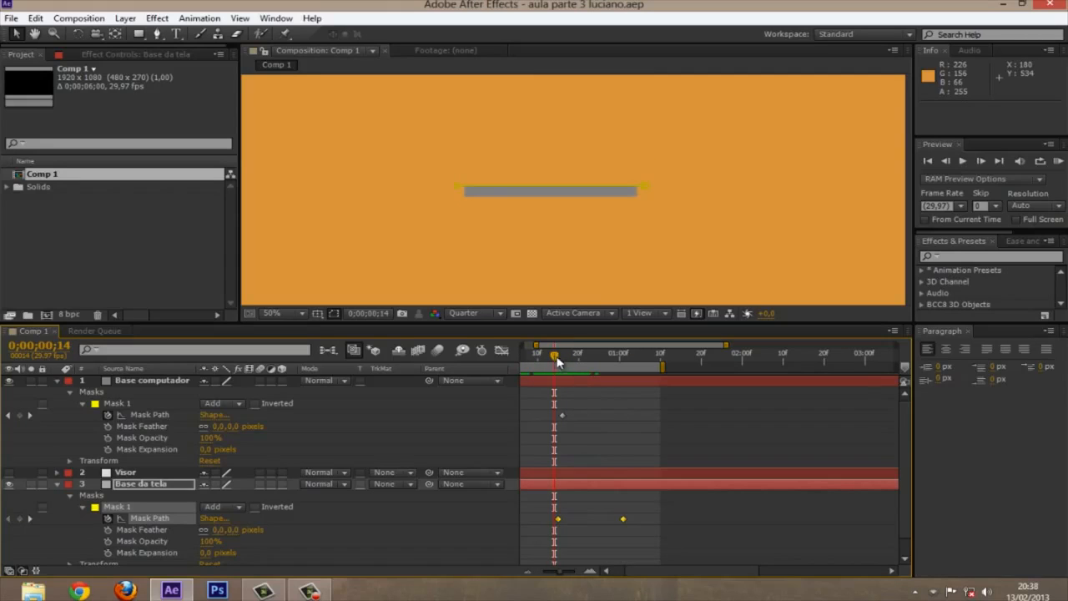
mouse_move(556, 359)
mouse_down()
mouse_move(570, 357)
mouse_move(554, 355)
mouse_up()
click(182, 487)
mouse_move(555, 356)
mouse_down()
mouse_move(575, 354)
mouse_move(547, 356)
mouse_up()
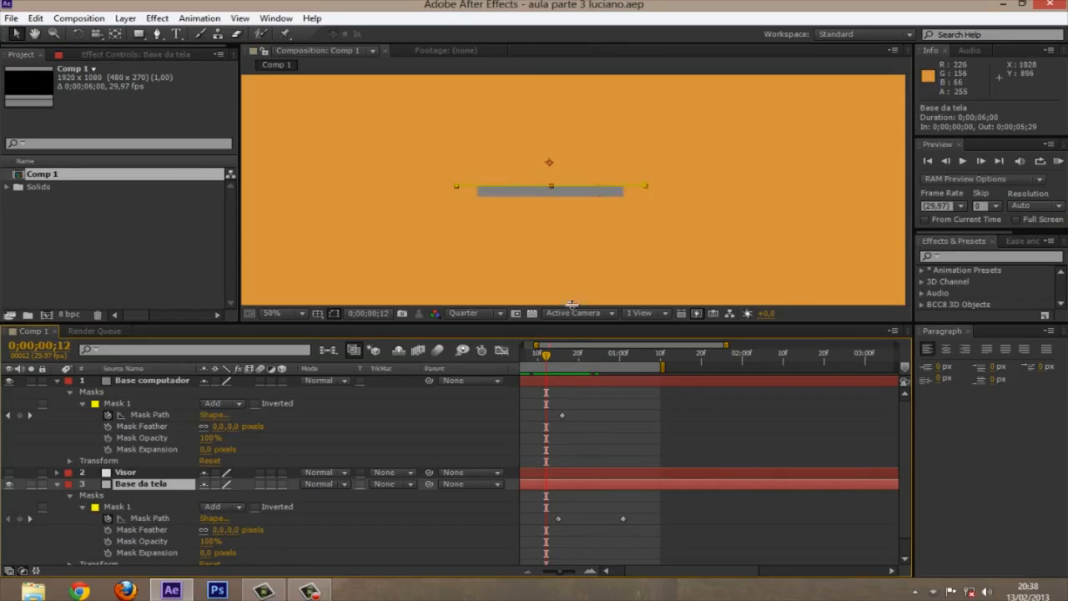
drag(543, 354, 548, 355)
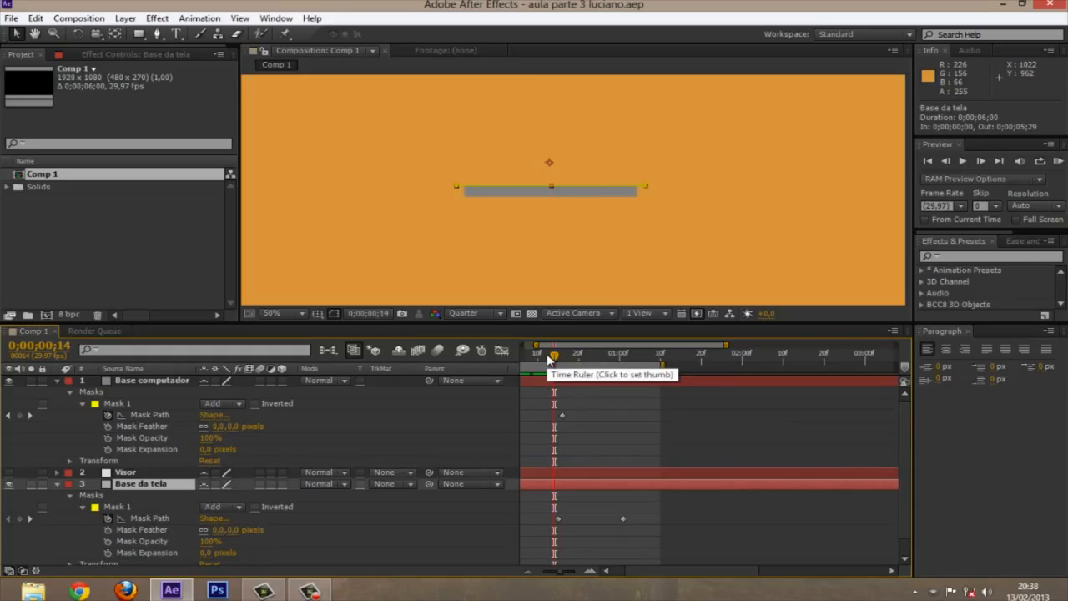
key(KP_0)
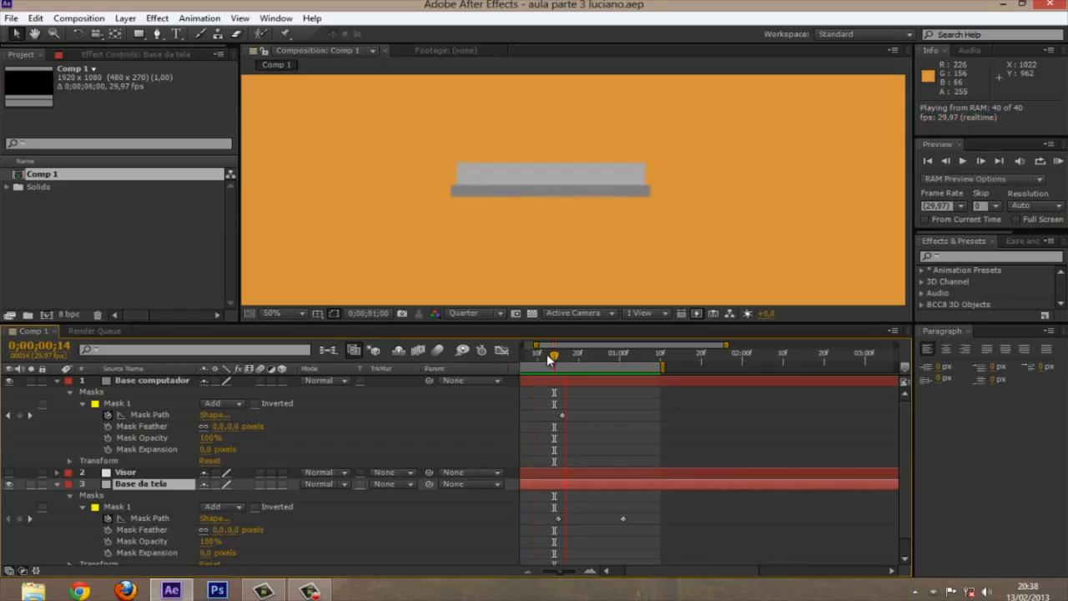
key(space)
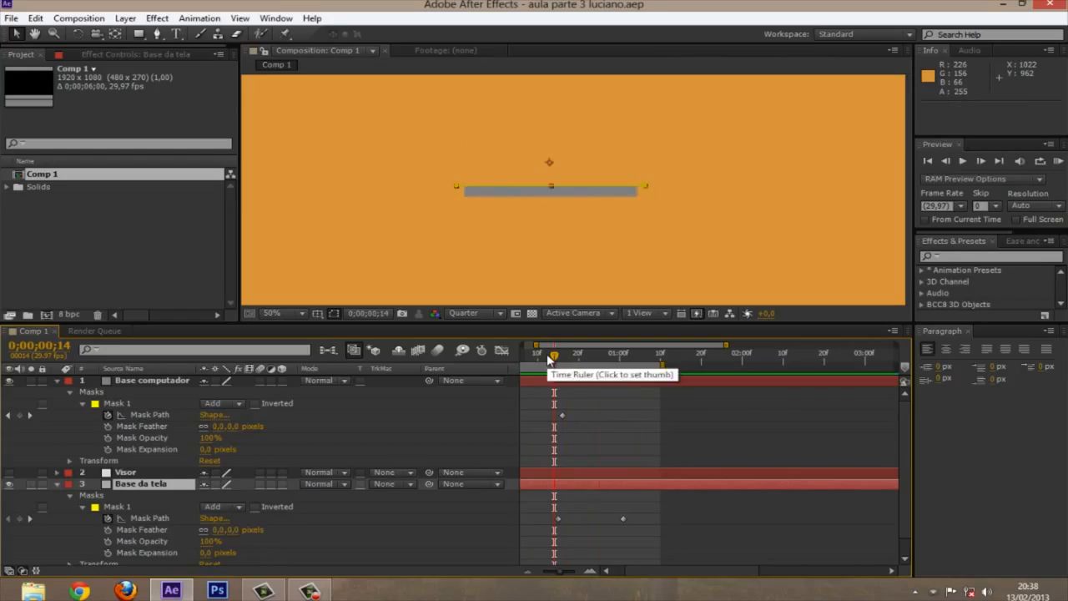
Step: Set the current time to Base da tela's first Mask Path keyframe at 0;00;00;15 with the composition view at 200%
mouse_move(553, 358)
mouse_down()
mouse_move(572, 360)
mouse_move(558, 360)
mouse_up()
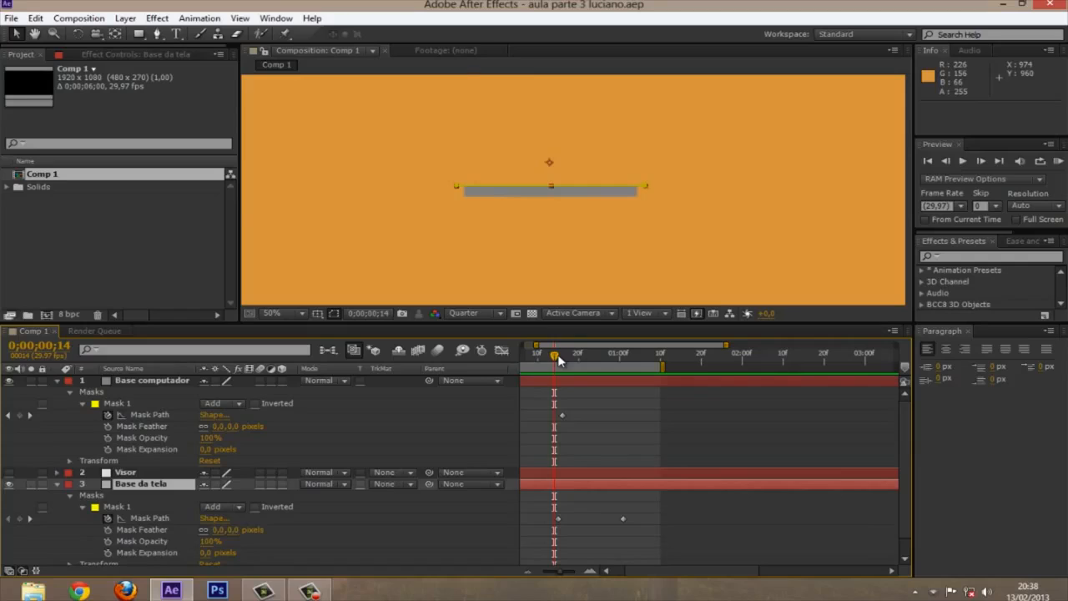
scroll(546, 222, up, 3)
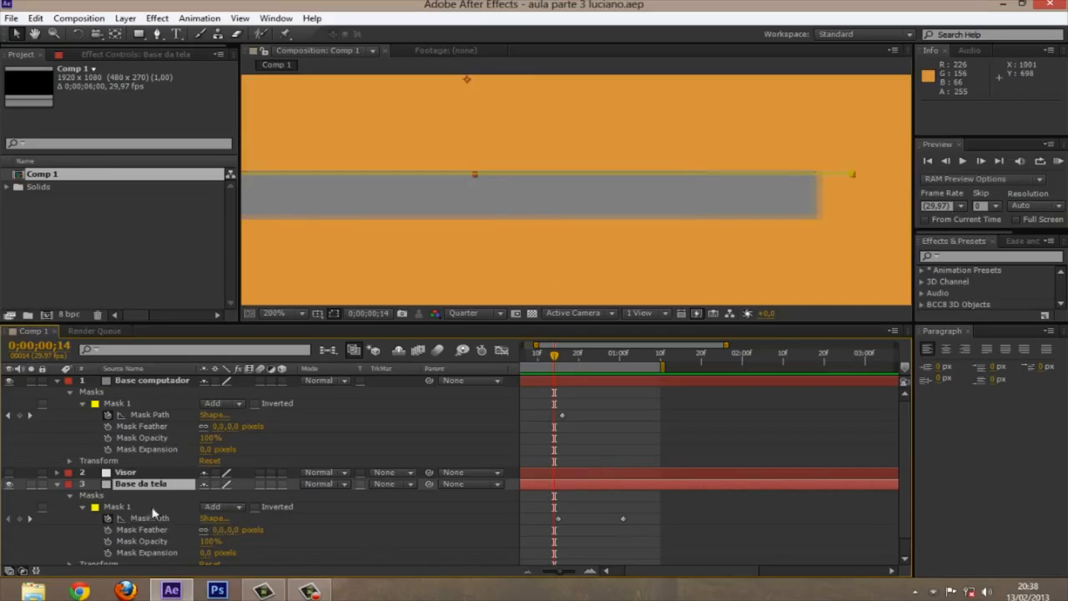
click(558, 519)
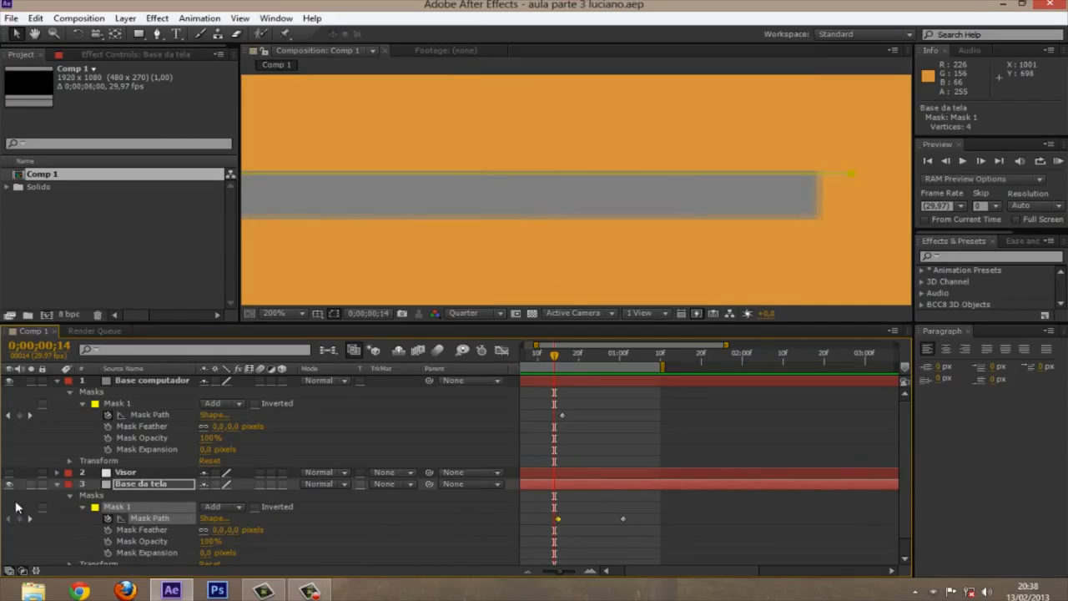
click(29, 518)
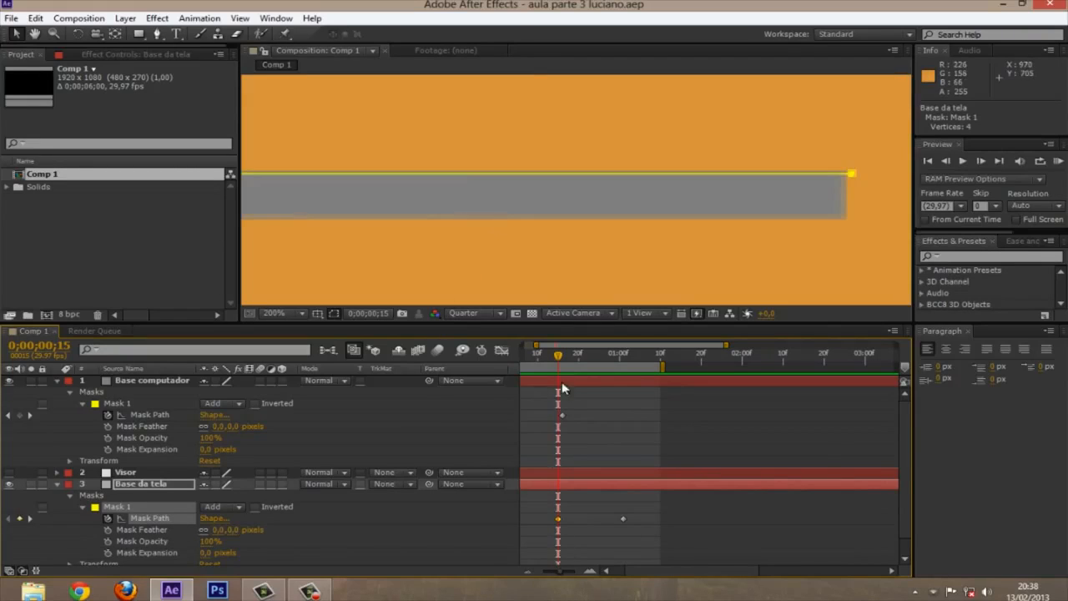
Step: Free-transform Base da tela's collapsed mask at 0;00;00;15, narrowing it symmetrically to 55% width so it sits inside the gray base
drag(308, 200, 529, 216)
scroll(393, 183, up, 1)
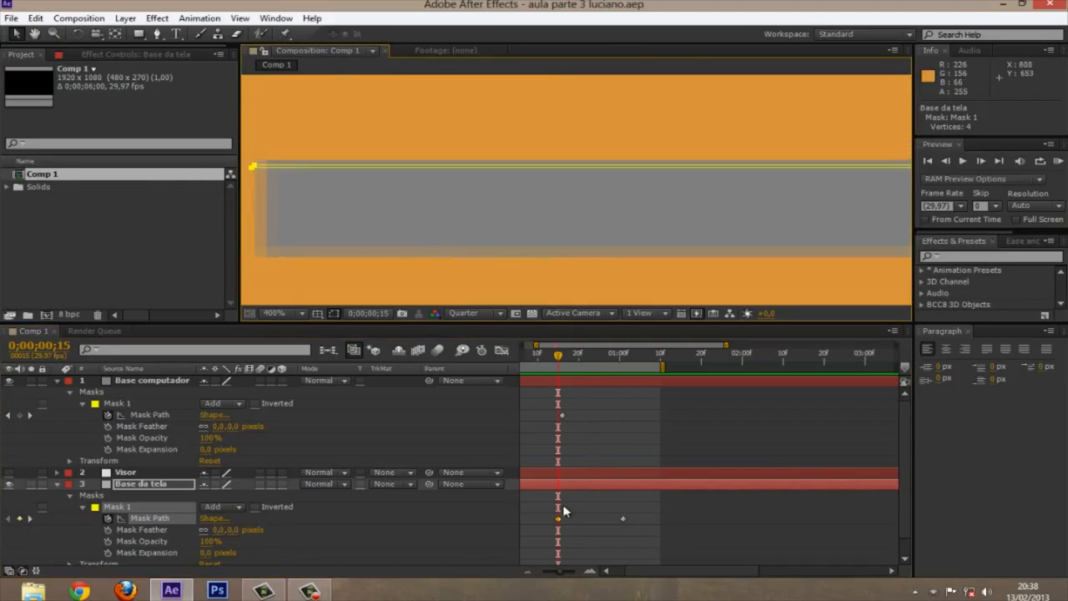
drag(298, 179, 348, 184)
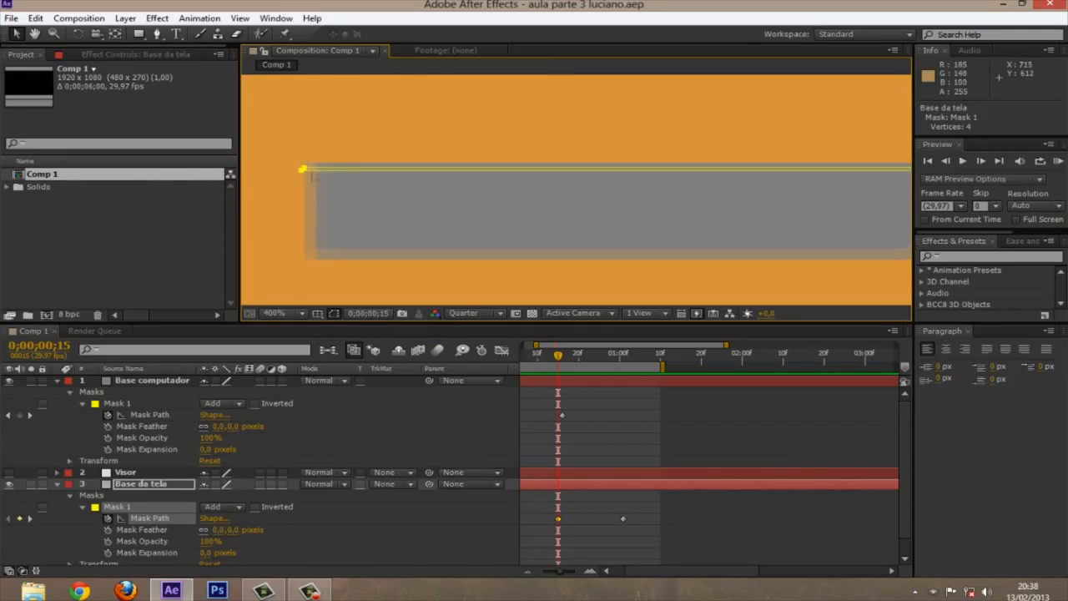
click(304, 170)
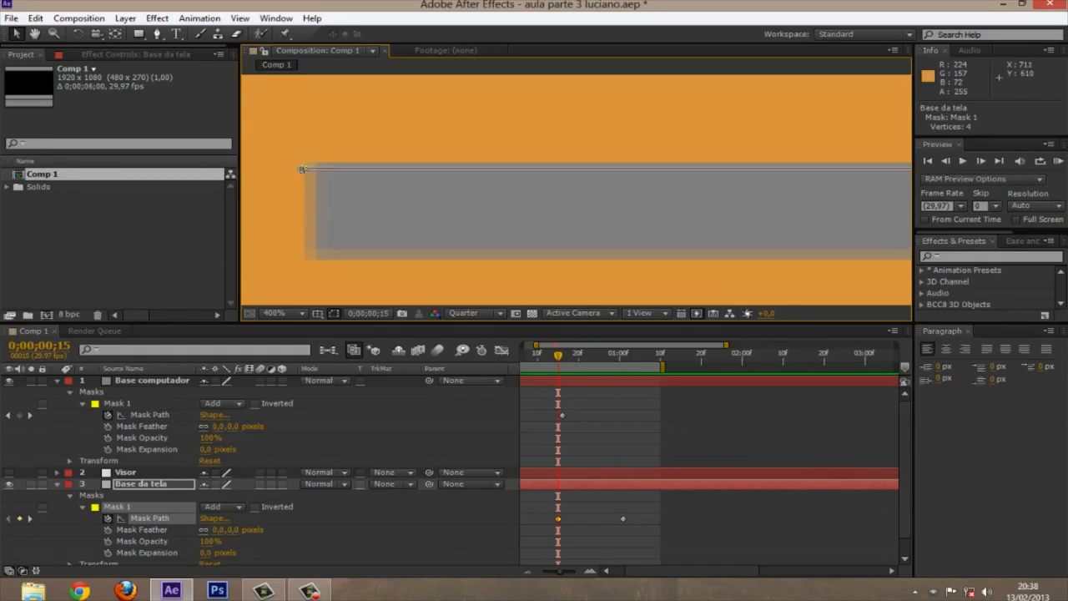
scroll(418, 172, down, 2)
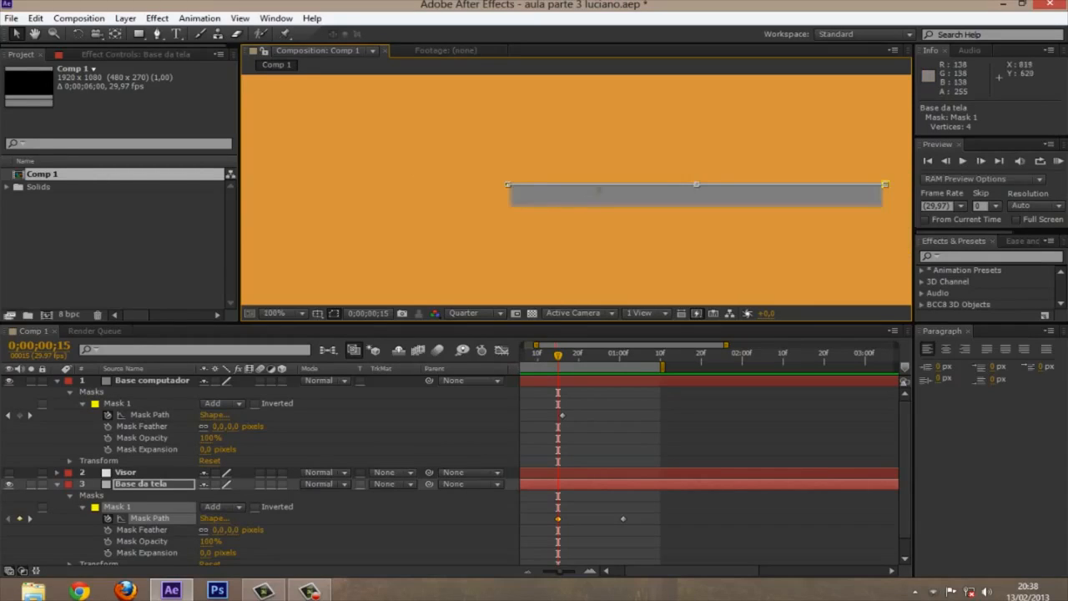
drag(640, 195, 596, 190)
scroll(511, 195, up, 1)
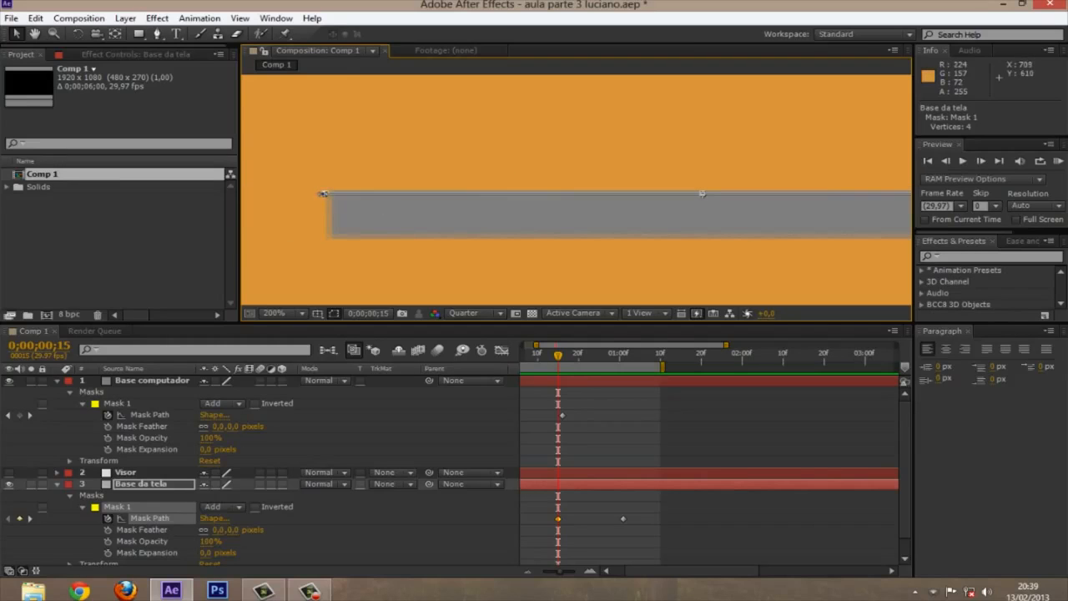
scroll(702, 194, up, 1)
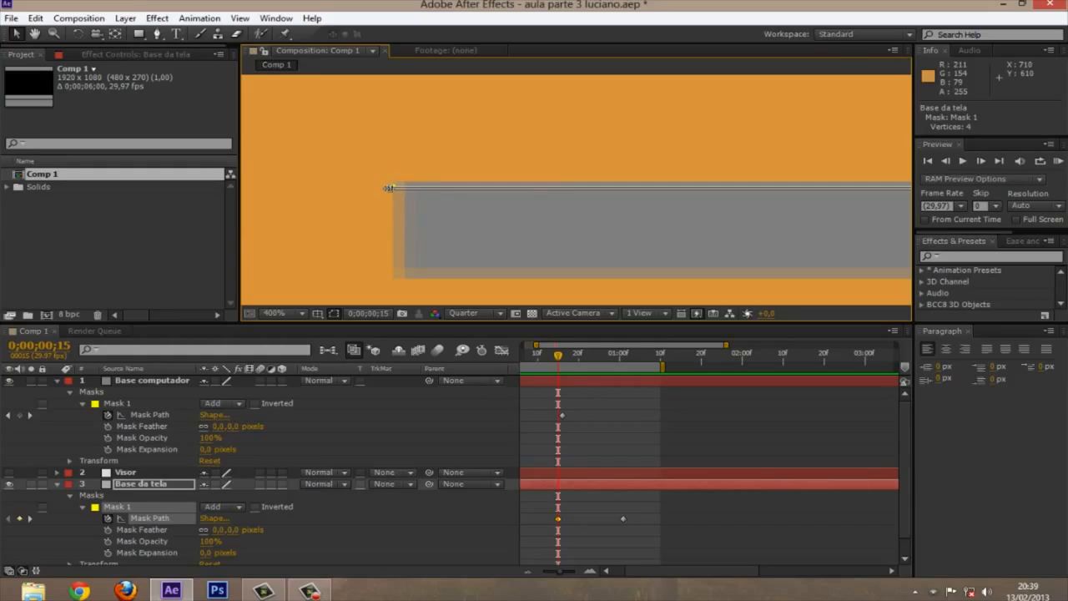
drag(390, 187, 543, 188)
drag(612, 187, 731, 188)
scroll(728, 184, down, 6)
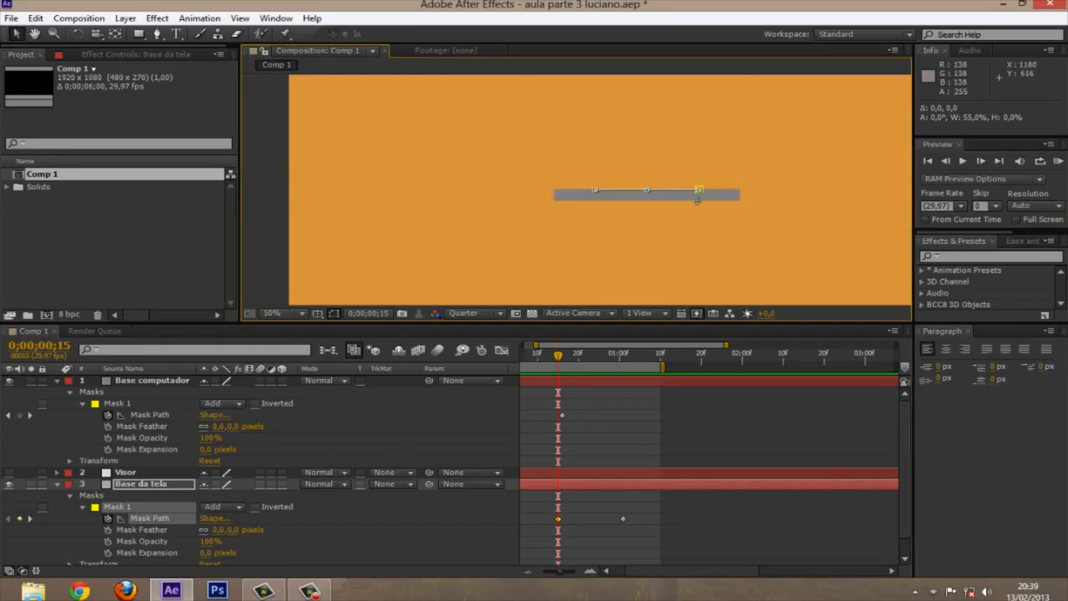
scroll(655, 197, up, 1)
drag(702, 212, 515, 206)
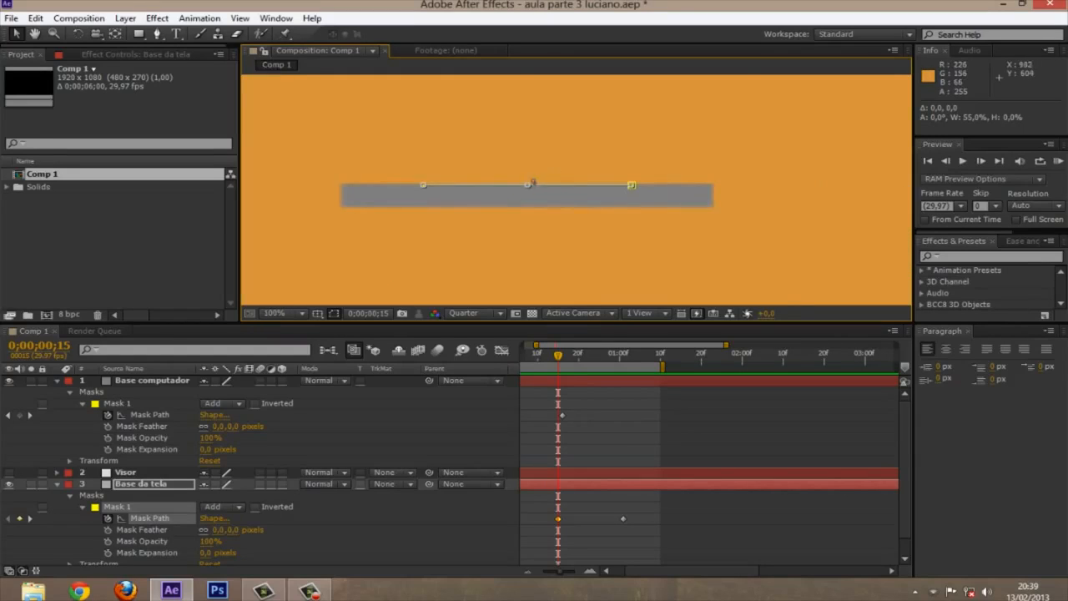
Step: Move both Mask Path keyframes of Base da tela earlier together so the first one sits at 0;00;00;09
mouse_move(560, 357)
mouse_down()
mouse_move(540, 356)
mouse_move(609, 359)
mouse_move(549, 358)
mouse_up()
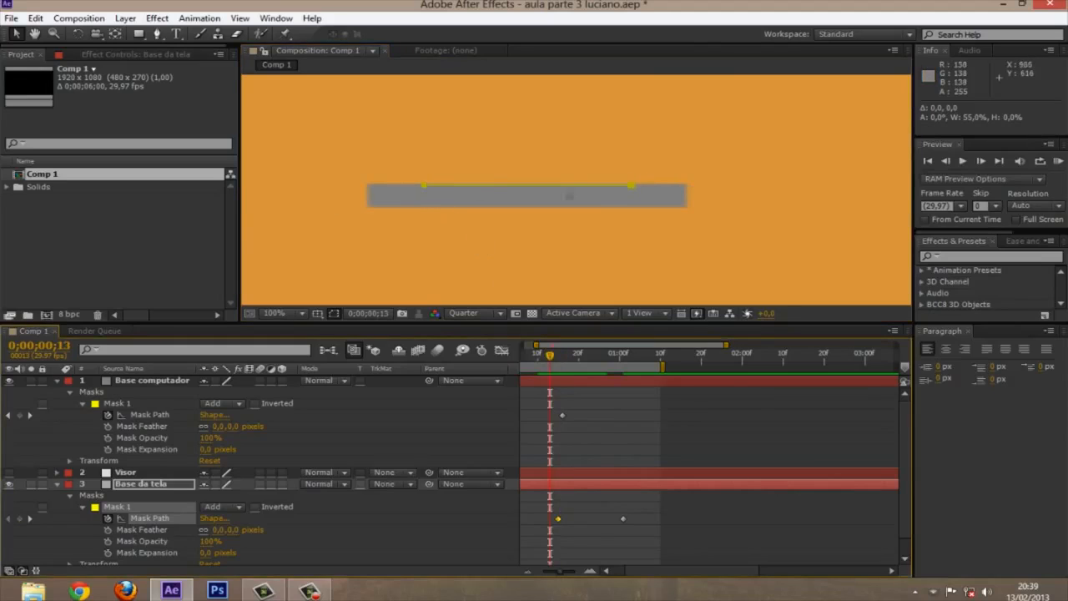
drag(655, 512, 544, 546)
drag(551, 357, 536, 357)
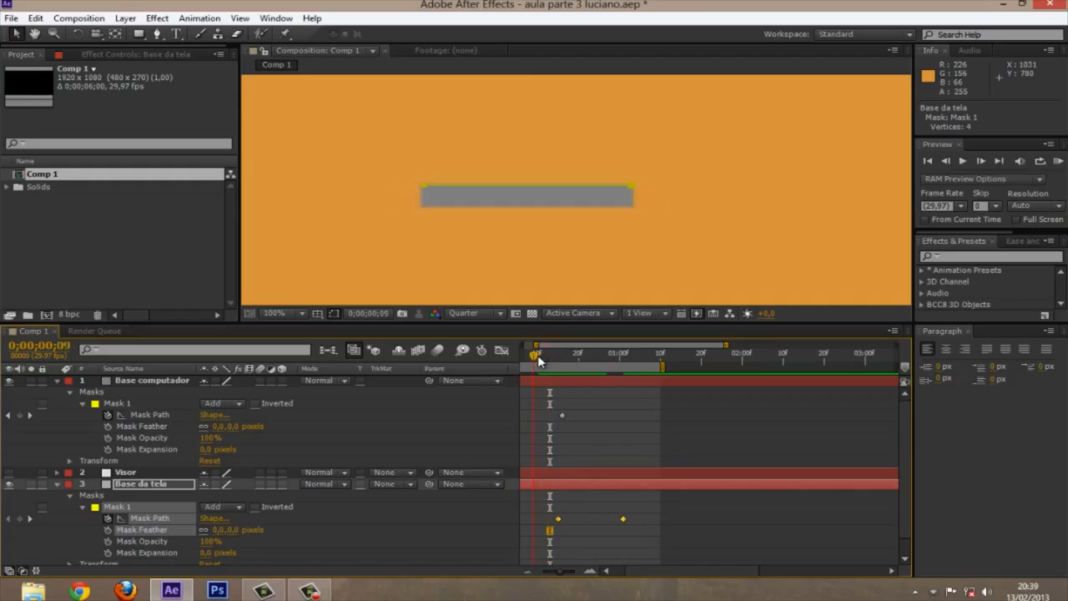
drag(559, 520, 530, 519)
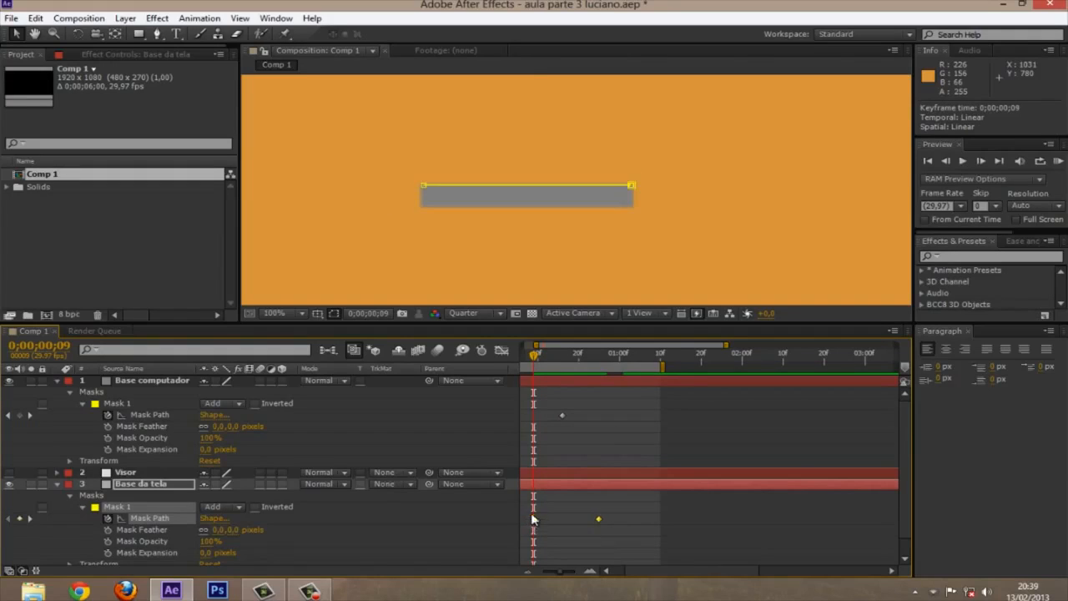
Step: Scrub to 0;00;00;24 to check the opened screen and play a RAM preview of the retimed animation
drag(534, 359, 595, 356)
scroll(553, 258, down, 4)
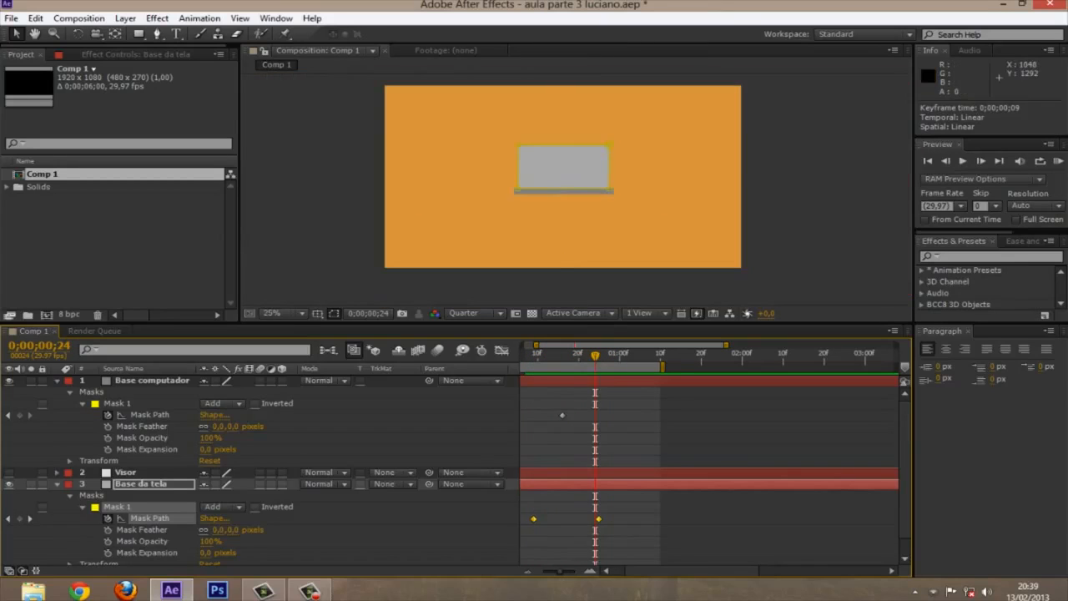
key(KP_0)
key(KP_0)
key(KP_0)
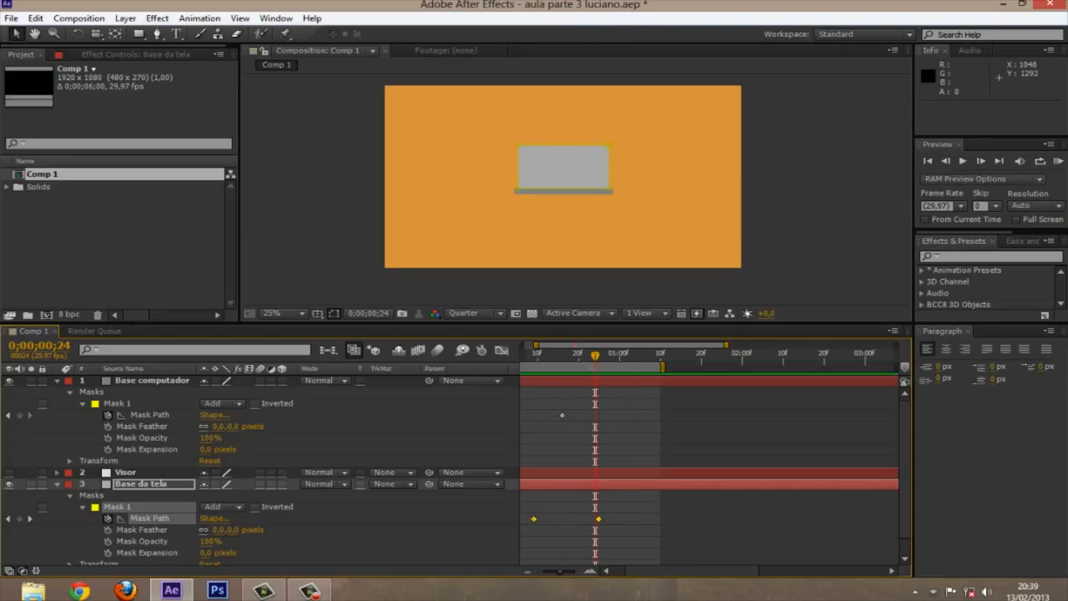
Step: Inspect the screen partway through its opening at 0;00;00;13 and compare the keyframe timing of both animated layers
click(591, 373)
key(minus)
key(minus)
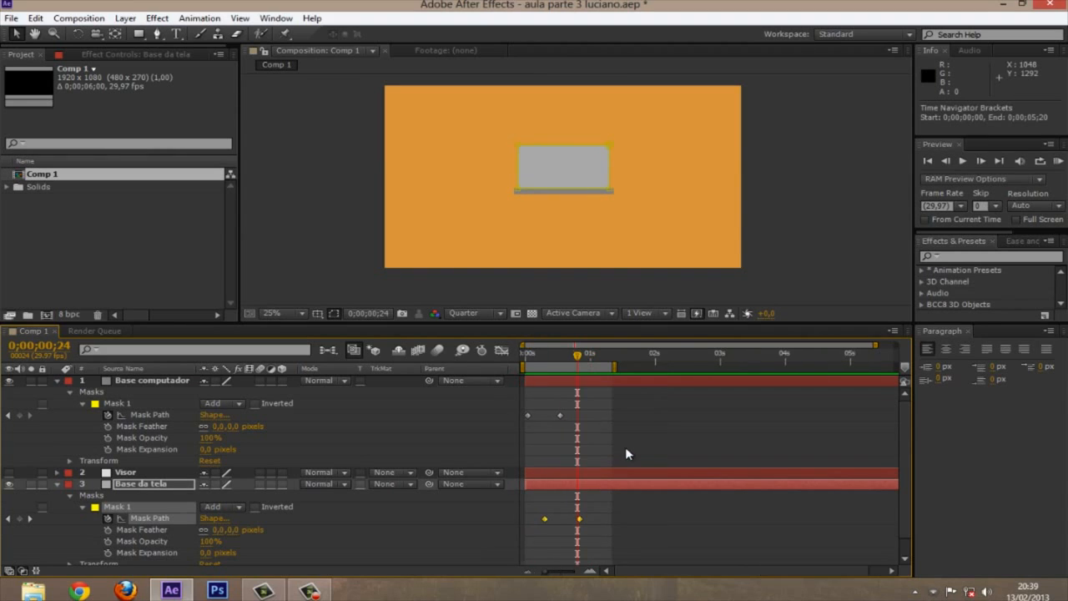
click(554, 360)
key(equal)
key(equal)
key(minus)
key(minus)
key(minus)
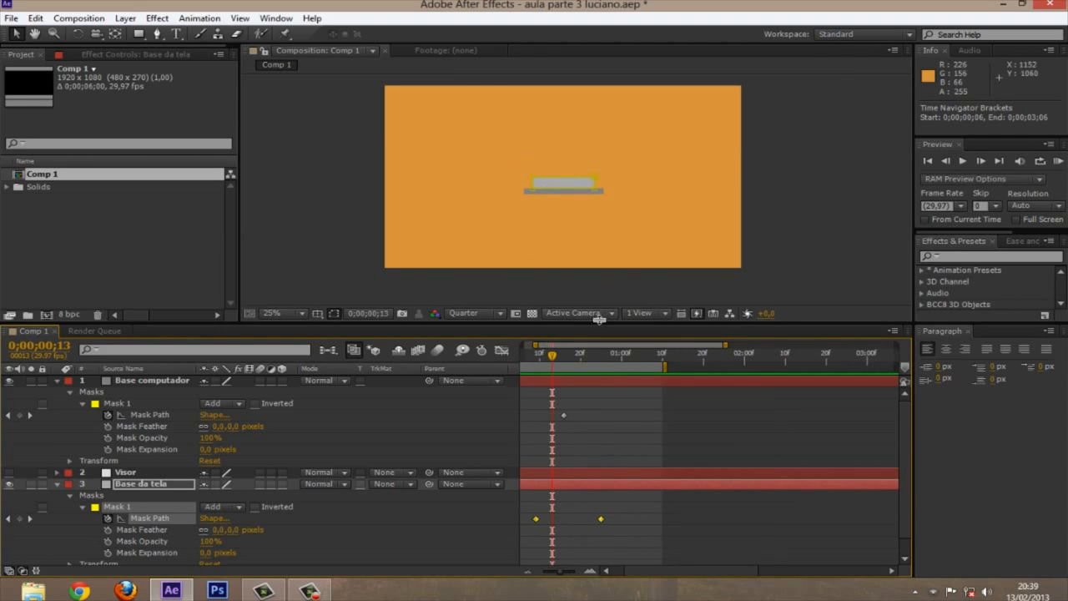
Step: Set the current time to 0;00;00;05 and collapse the properties of the Base computador and Base da tela layers
drag(552, 356, 369, 358)
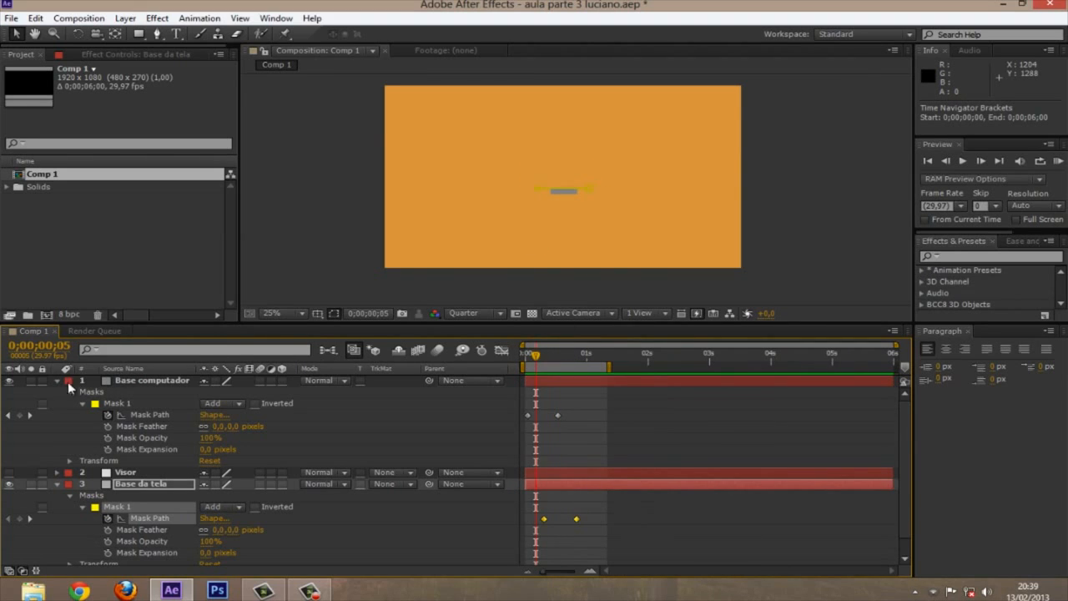
click(57, 382)
click(57, 404)
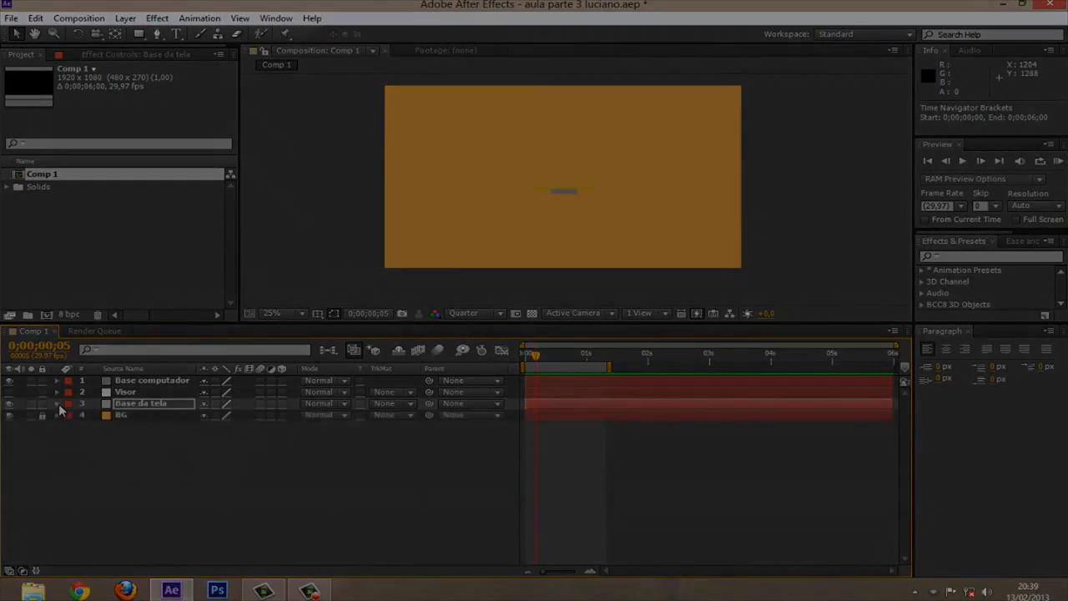